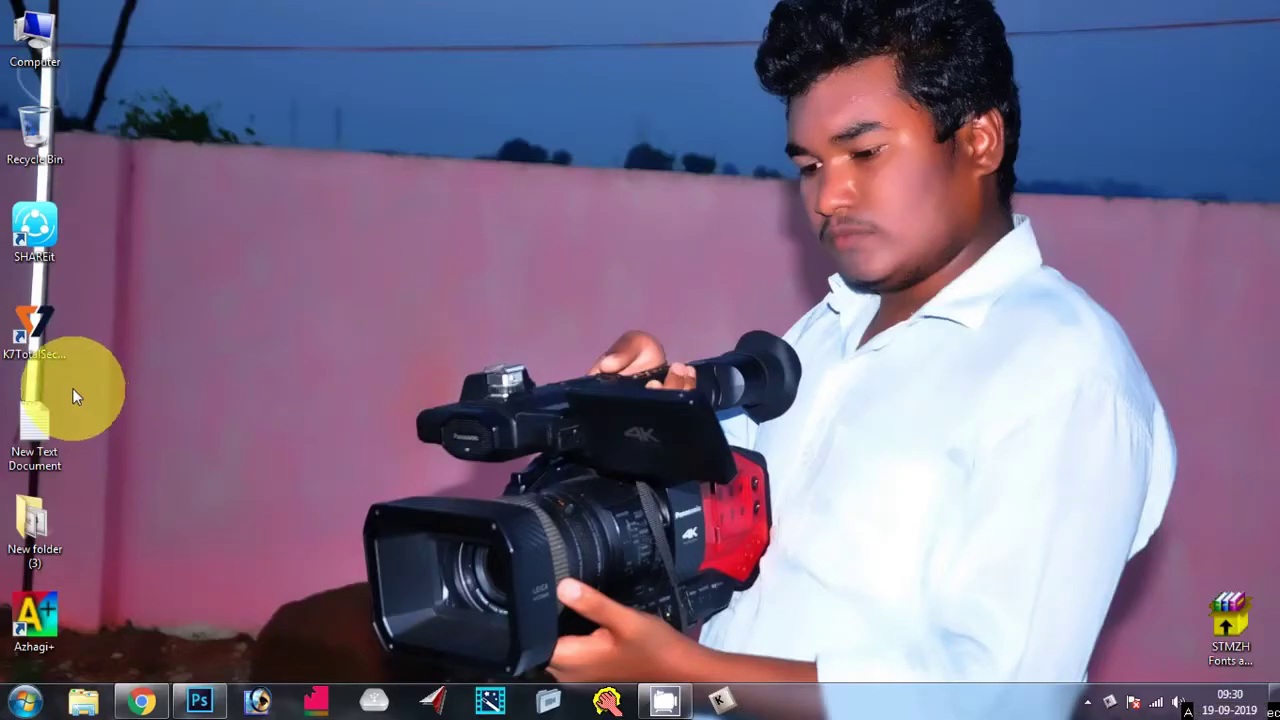
# - Copy the sentamil font Google Drive link from 'New Text Document', then close Notepad
pyautogui.doubleClick(45, 437)
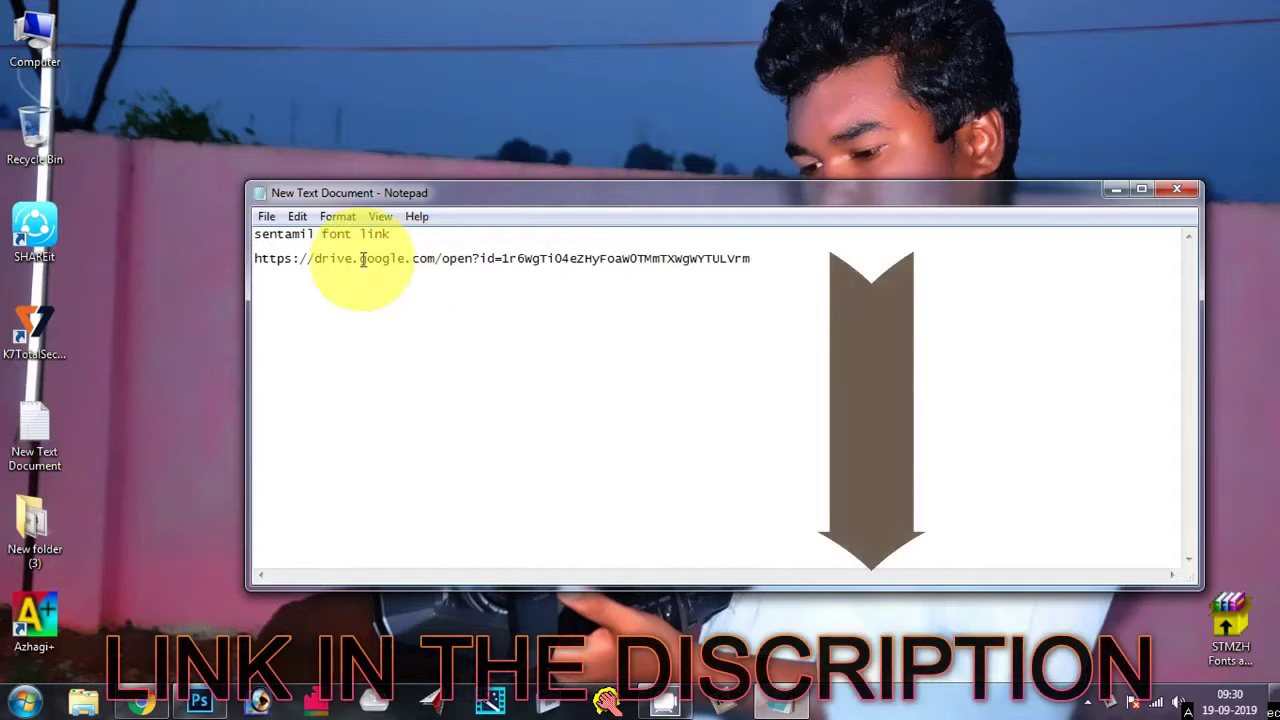
pyautogui.moveTo(752, 258); pyautogui.dragTo(256, 258)
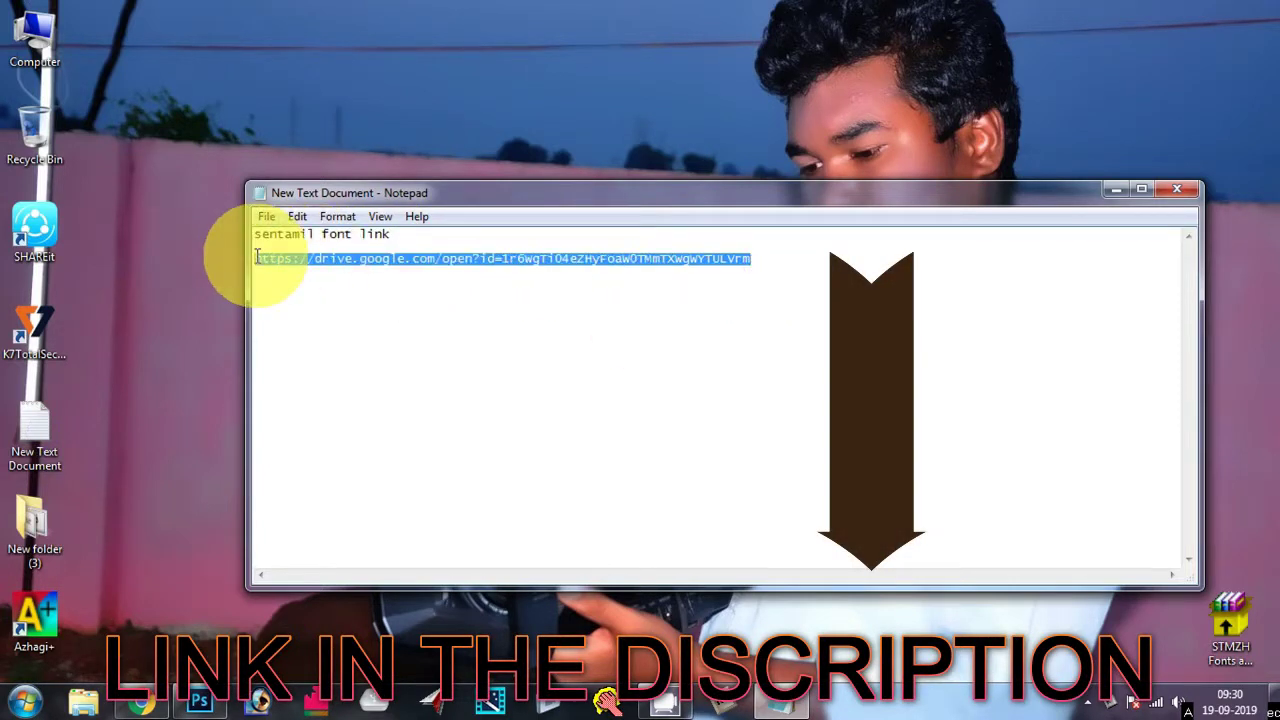
pyautogui.rightClick(269, 256)
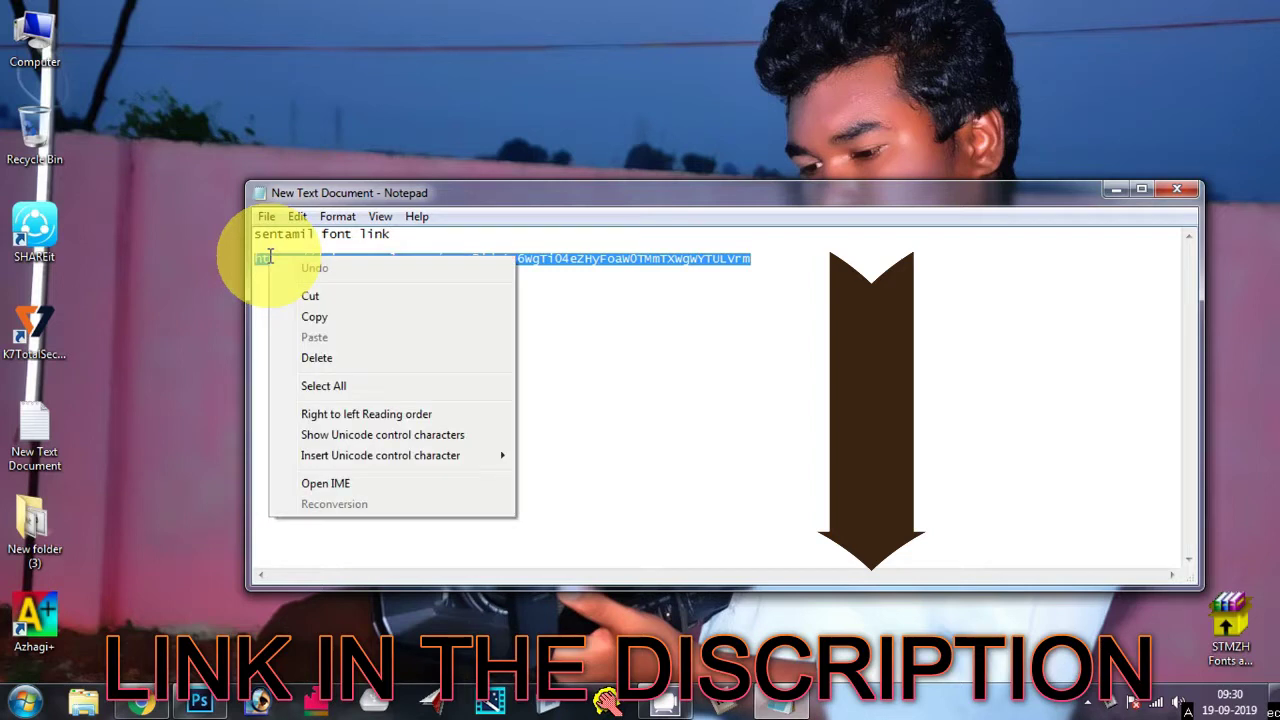
pyautogui.click(306, 320)
pyautogui.click(1163, 195)
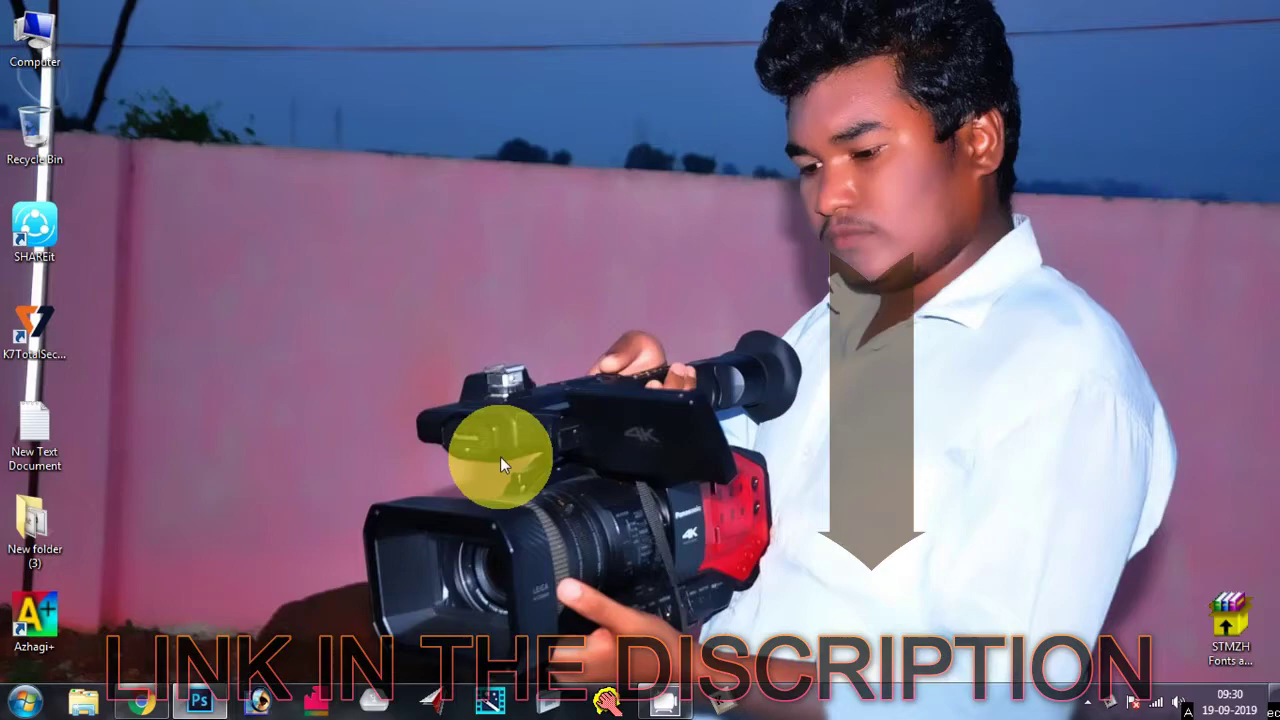
# - Load the copied Google Drive font link in Chrome
pyautogui.click(141, 700)
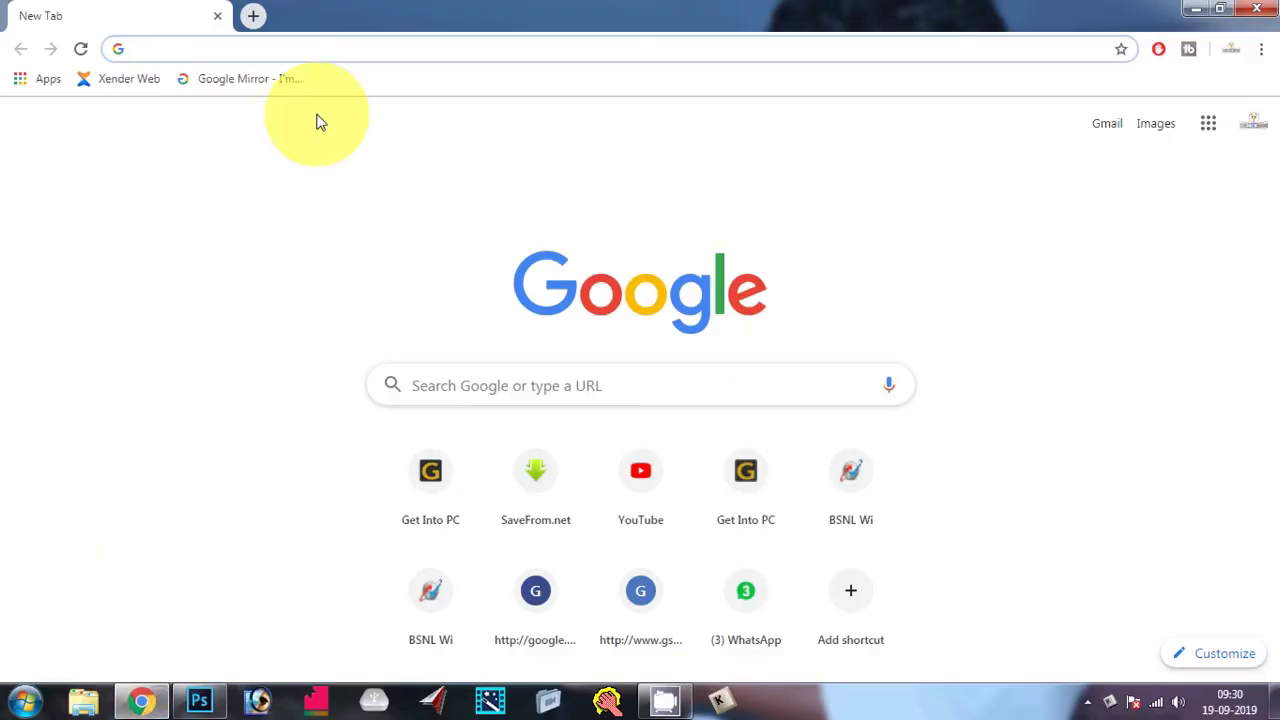
pyautogui.hotkey('ctrl', 'v')
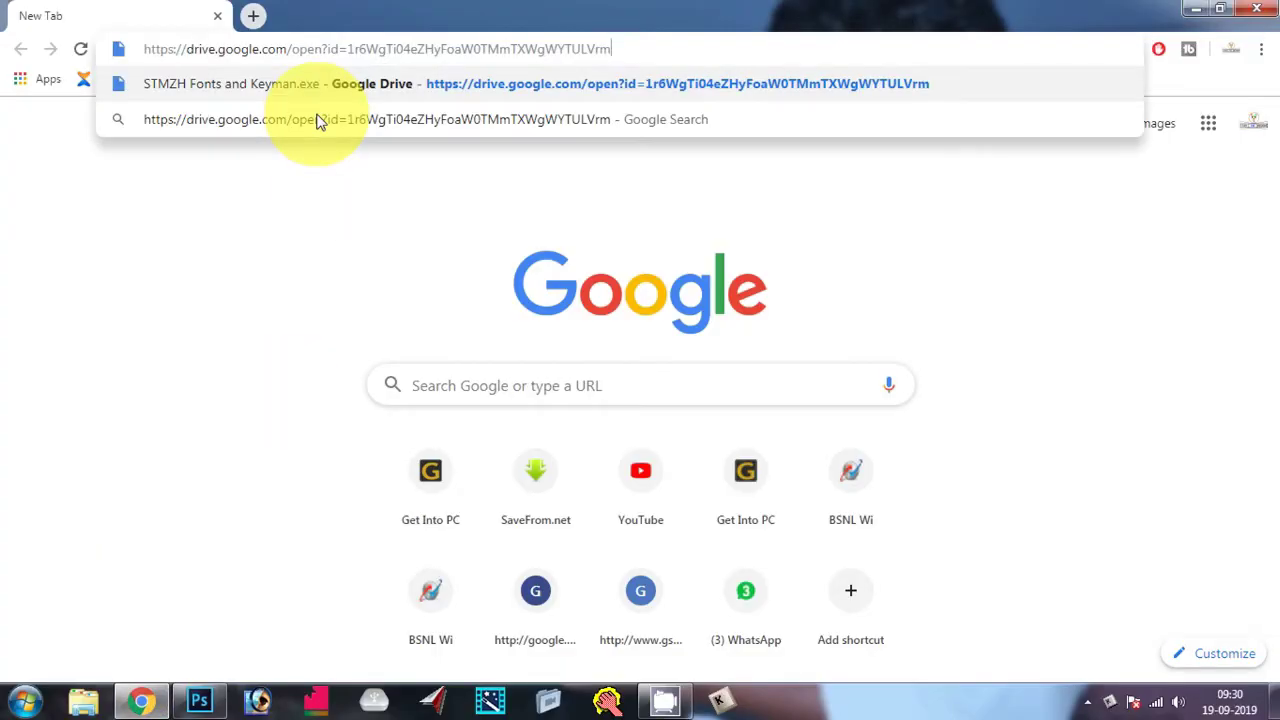
pyautogui.press('Return')
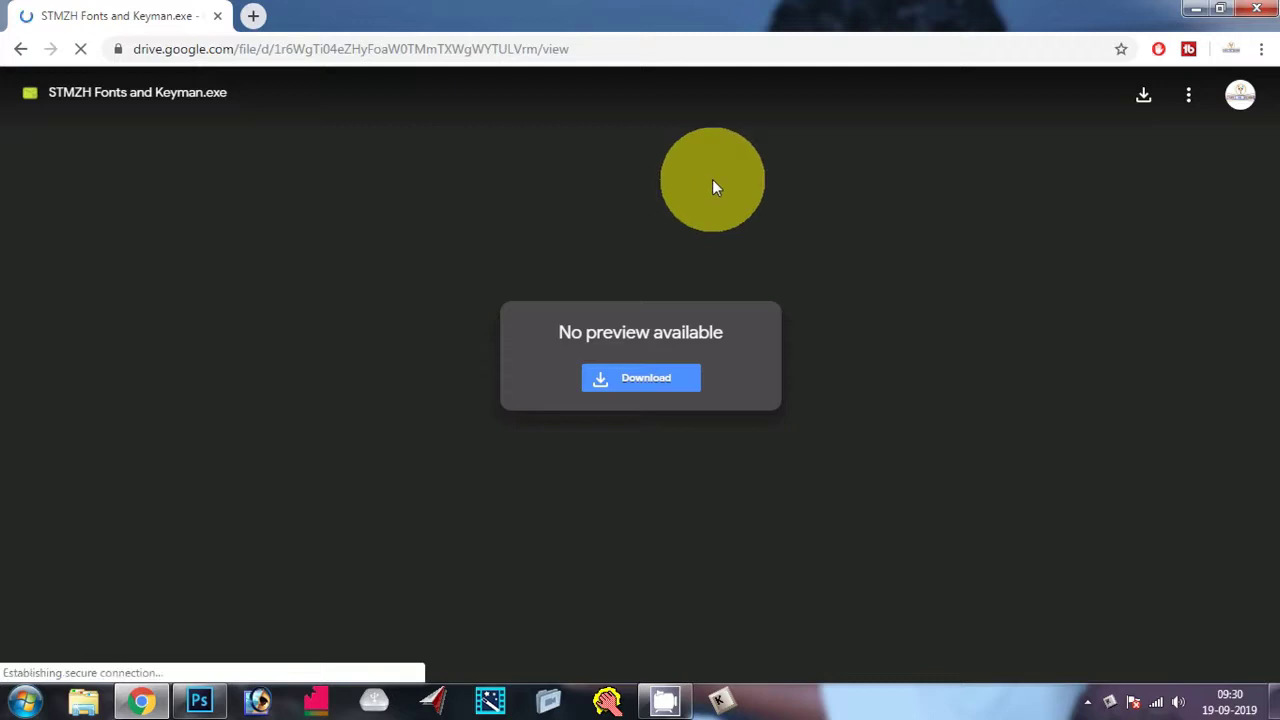
# - Start downloading STMZH Fonts and Keyman.exe, cancel that download, and minimize the browser
pyautogui.click(1143, 97)
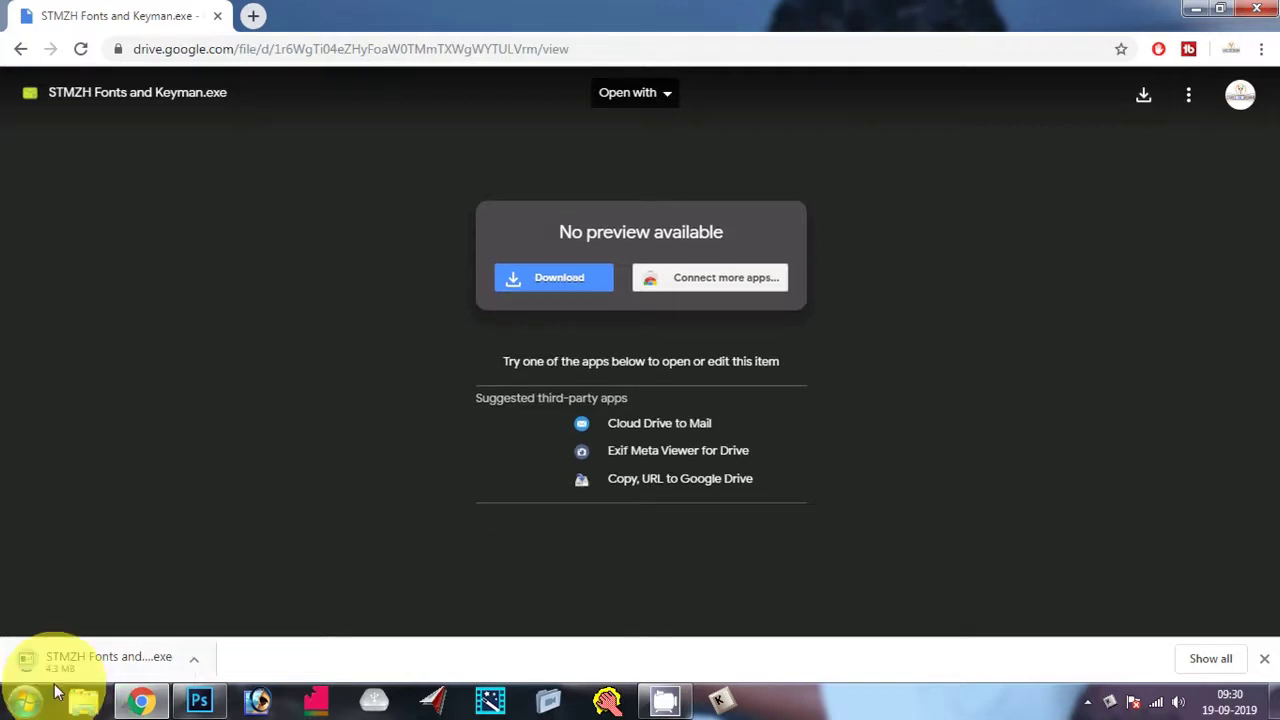
pyautogui.rightClick(118, 667)
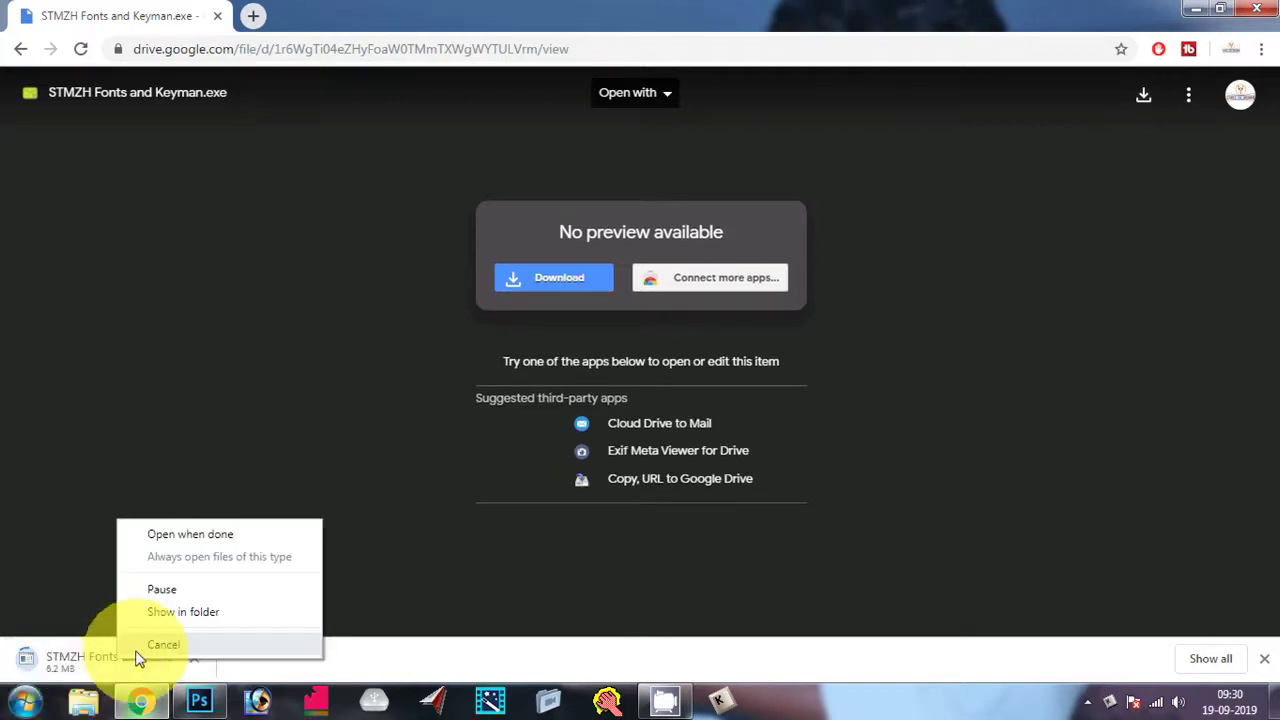
pyautogui.click(155, 645)
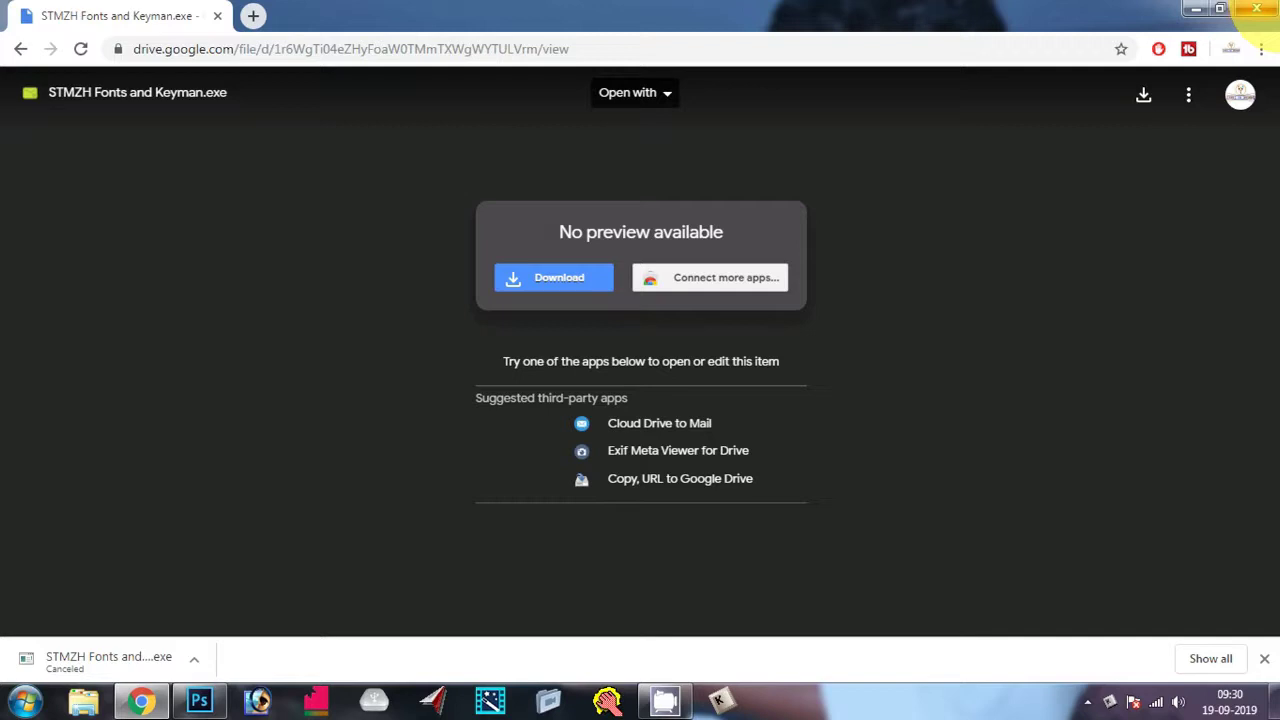
pyautogui.click(1198, 9)
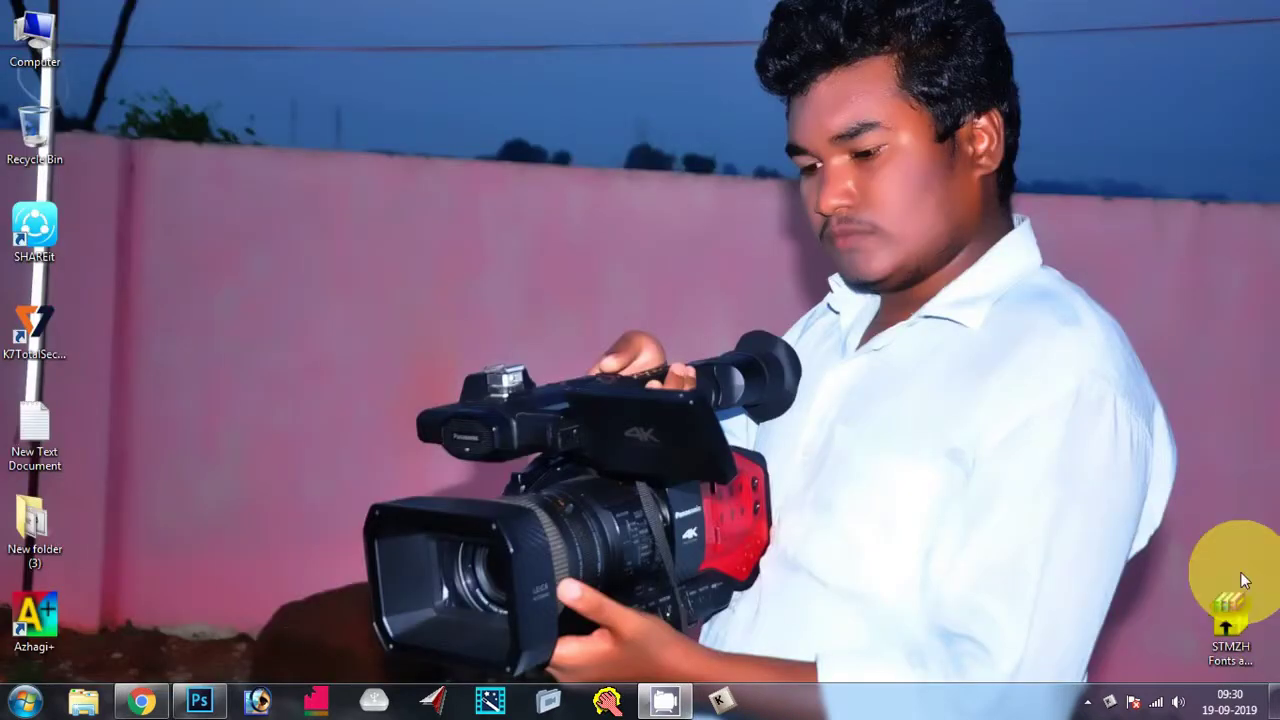
# - Extract the STMZH Fonts archive with its password into an 'STMZH Fonts and Keyman' folder beside it
pyautogui.moveTo(1229, 614)
pyautogui.mouseDown()
pyautogui.moveTo(387, 207)
pyautogui.moveTo(275, 291)
pyautogui.mouseUp()
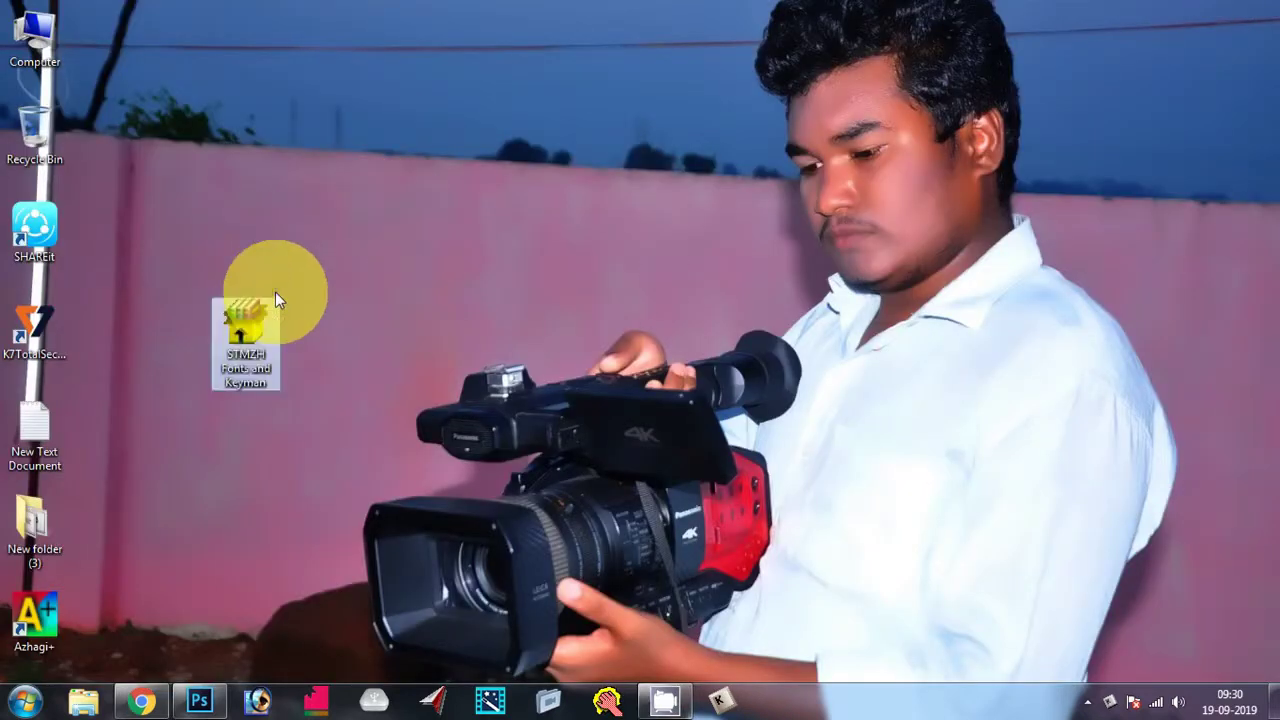
pyautogui.doubleClick(248, 335)
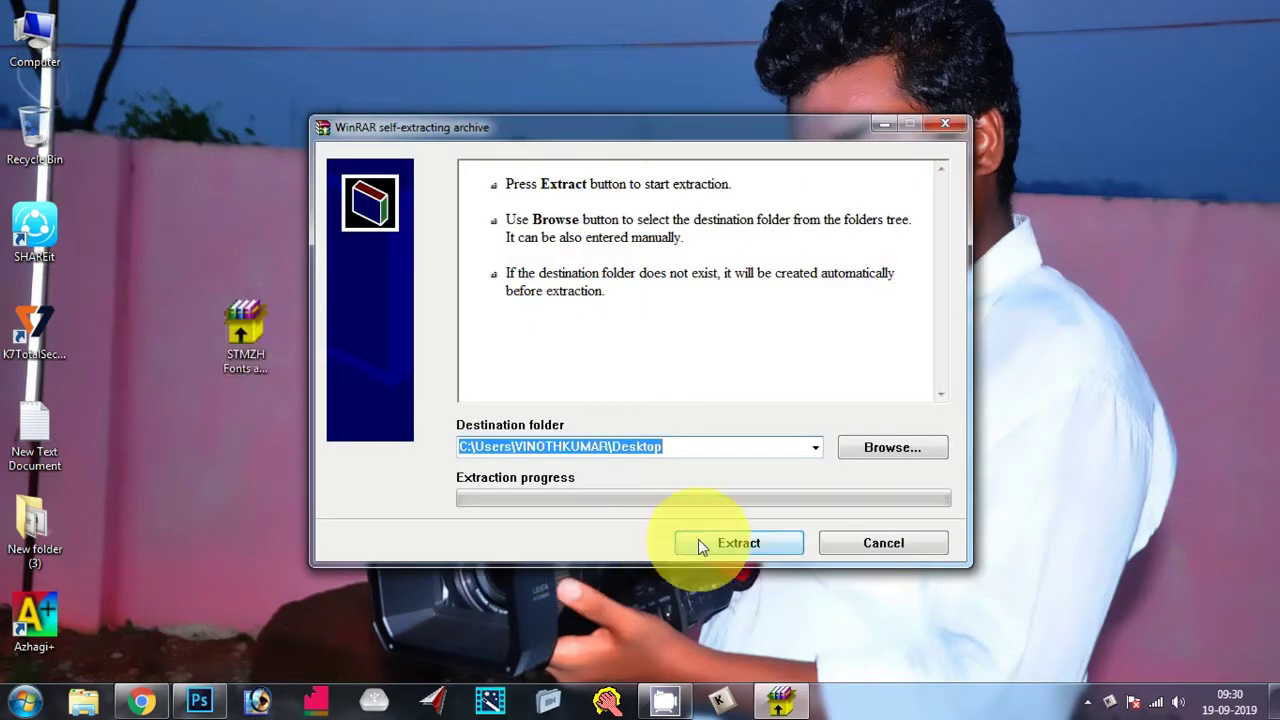
pyautogui.click(700, 539)
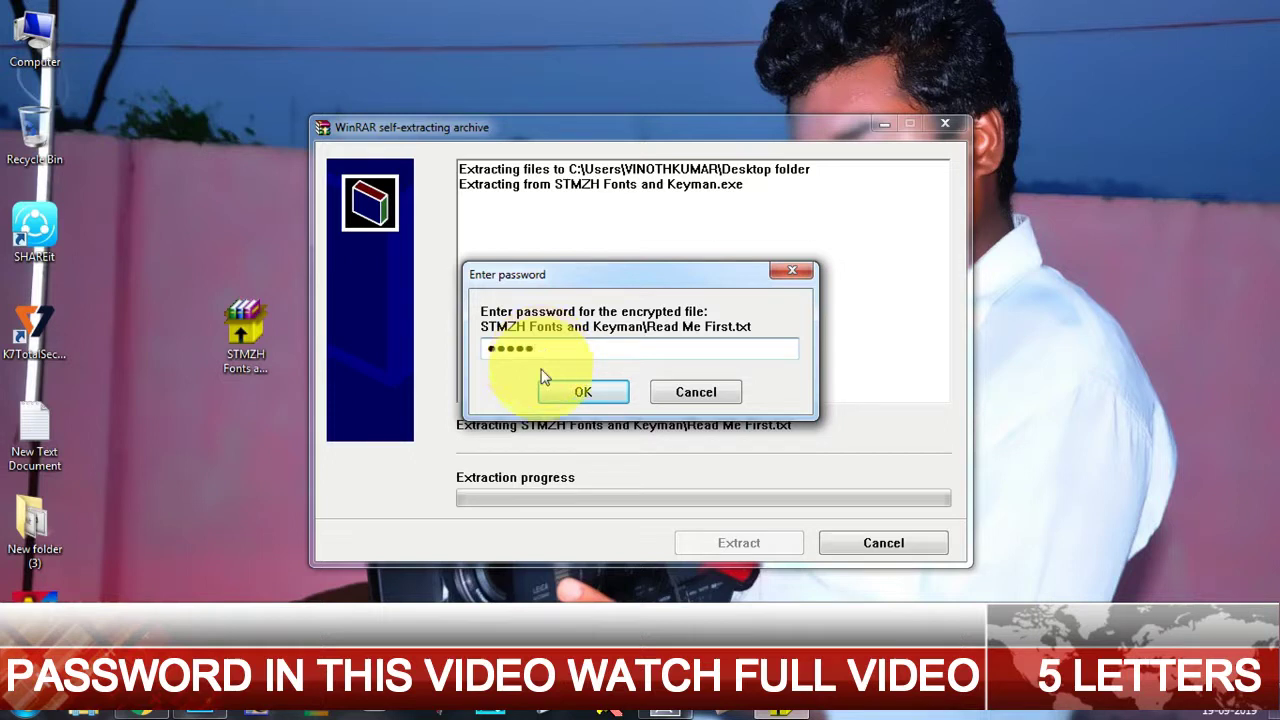
pyautogui.click(557, 392)
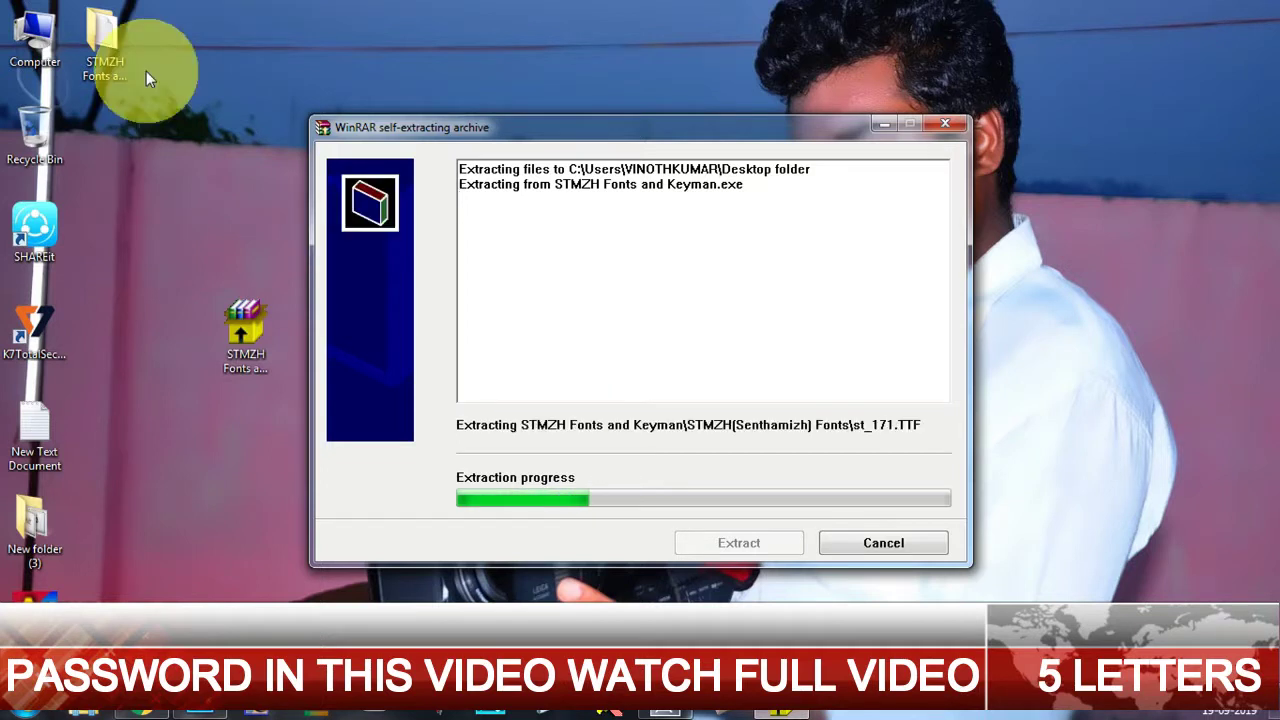
pyautogui.moveTo(110, 45)
pyautogui.mouseDown()
pyautogui.moveTo(145, 300)
pyautogui.moveTo(176, 342)
pyautogui.mouseUp()
pyautogui.moveTo(174, 330)
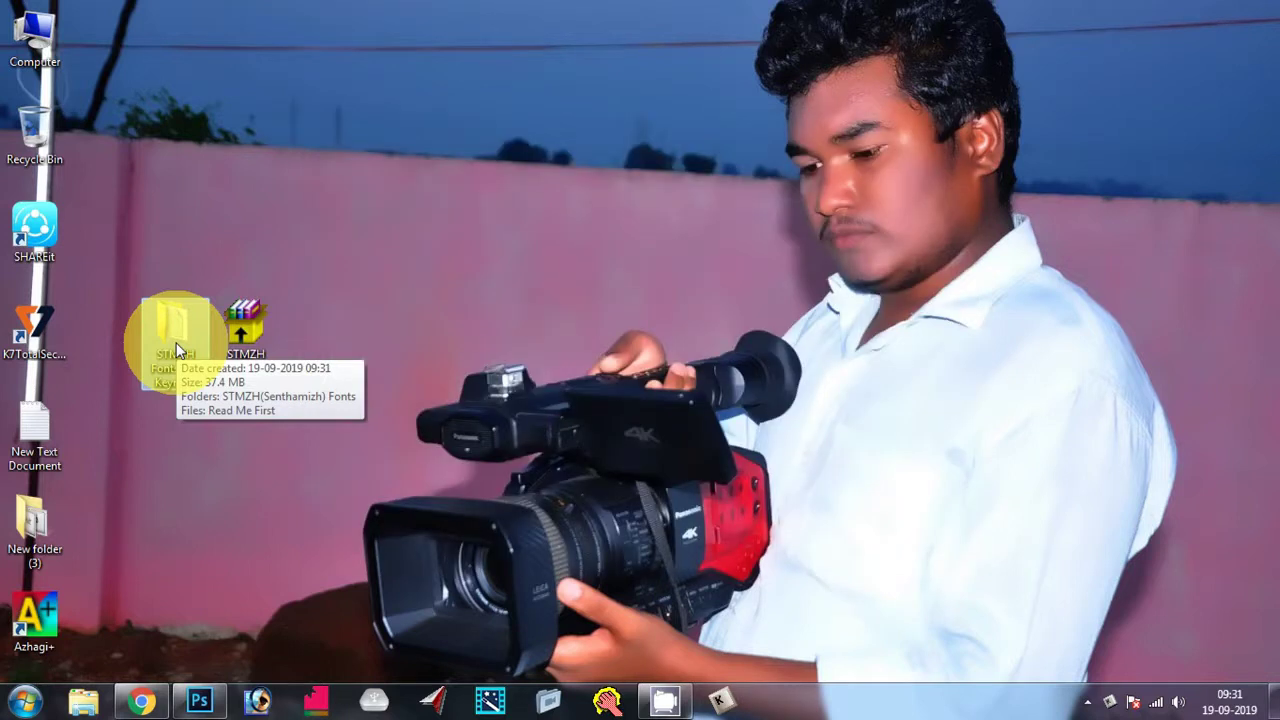
# - Open the STMZH(Senthamizh) Fonts folder and select all its font files
pyautogui.doubleClick(176, 349)
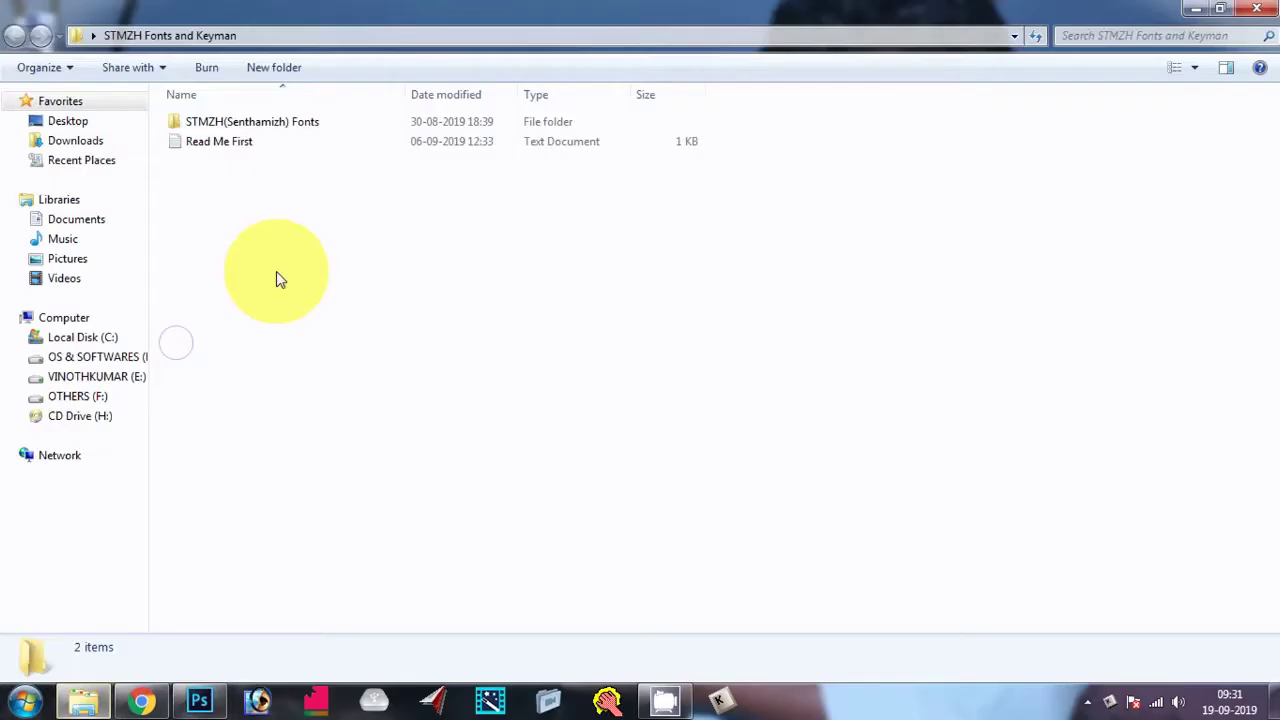
pyautogui.click(249, 127)
pyautogui.doubleClick(249, 127)
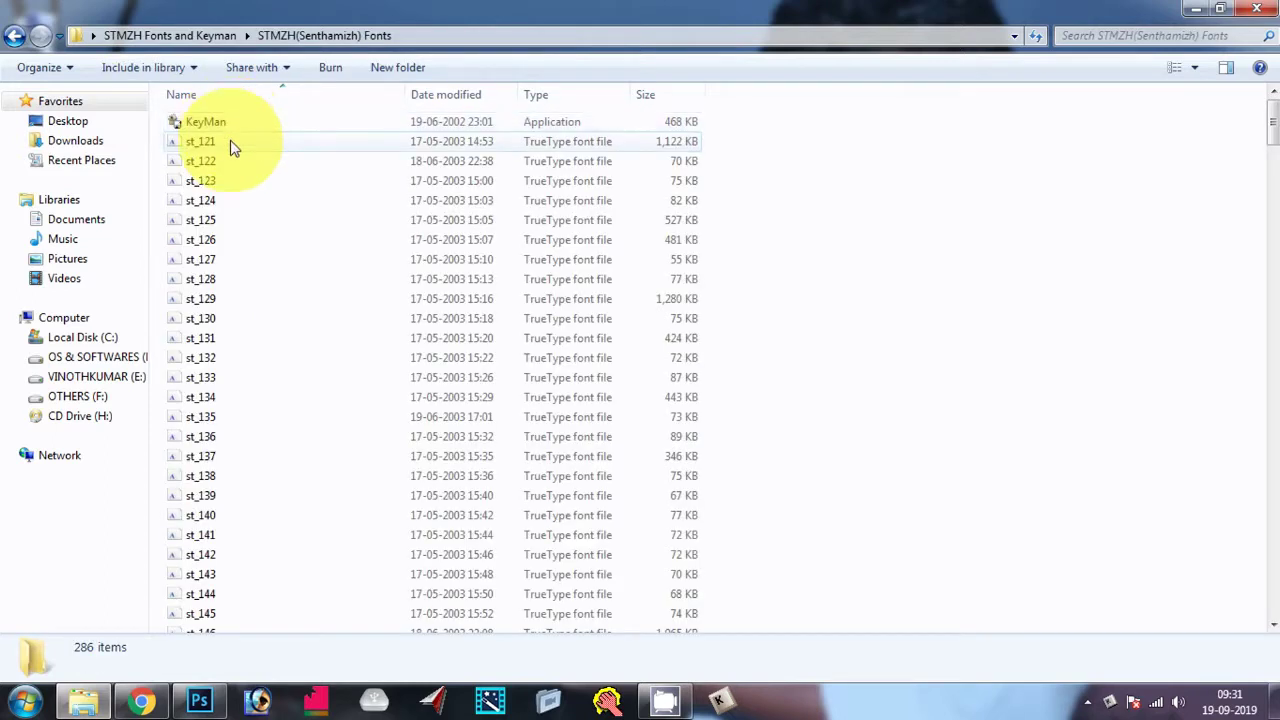
pyautogui.click(232, 140)
pyautogui.hotkey('shift', 'Down')
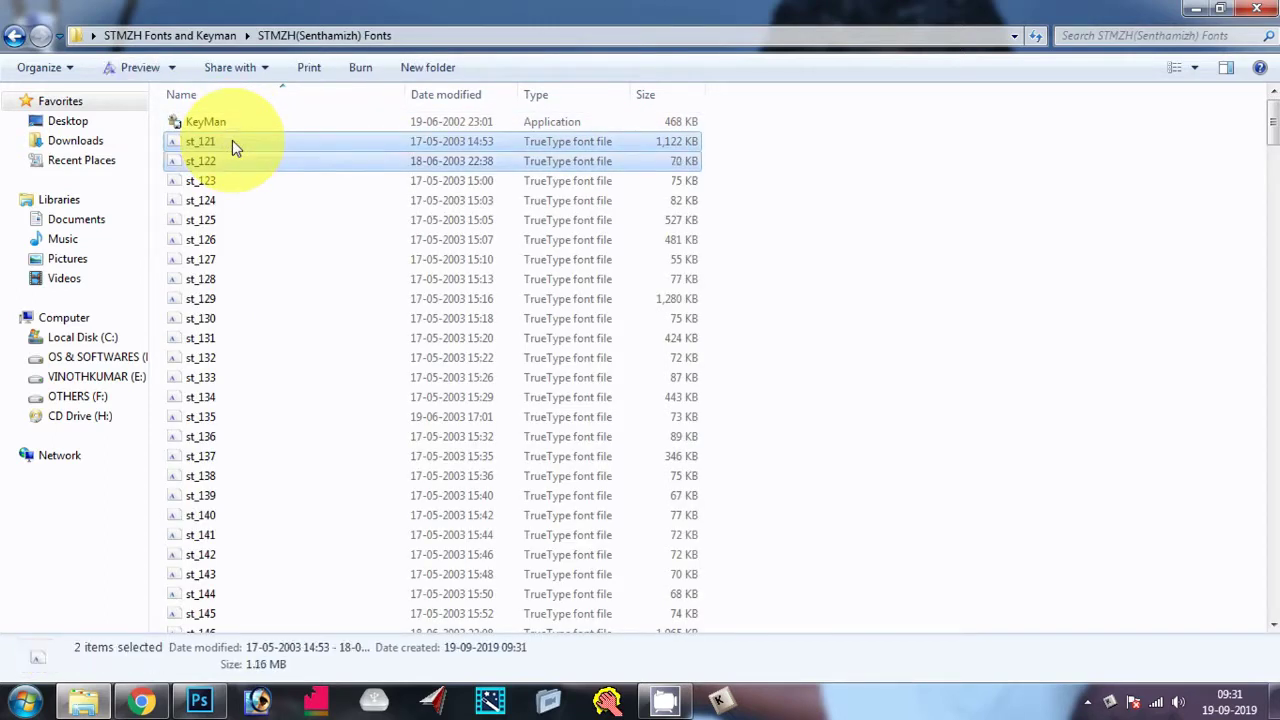
pyautogui.hotkey('shift', 'Down')
pyautogui.hotkey('shift', 'Down')
pyautogui.hotkey('shift', 'Down')
pyautogui.hotkey('shift', 'Down')
pyautogui.hotkey('shift', 'Down')
pyautogui.hotkey('shift', 'Down')
pyautogui.hotkey('shift', 'Down')
pyautogui.hotkey('shift', 'Down')
pyautogui.hotkey('shift', 'Down')
pyautogui.hotkey('shift', 'Down')
pyautogui.hotkey('shift', 'Down')
pyautogui.hotkey('shift', 'Down')
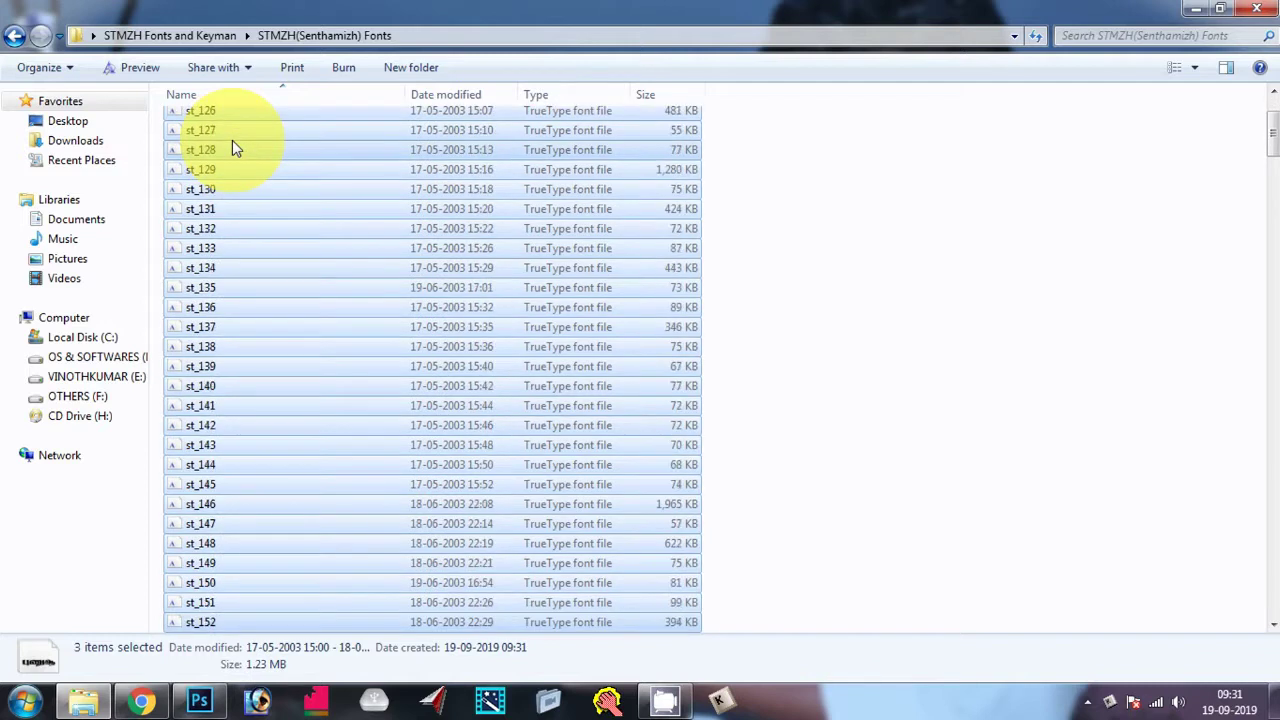
pyautogui.hotkey('shift', 'End')
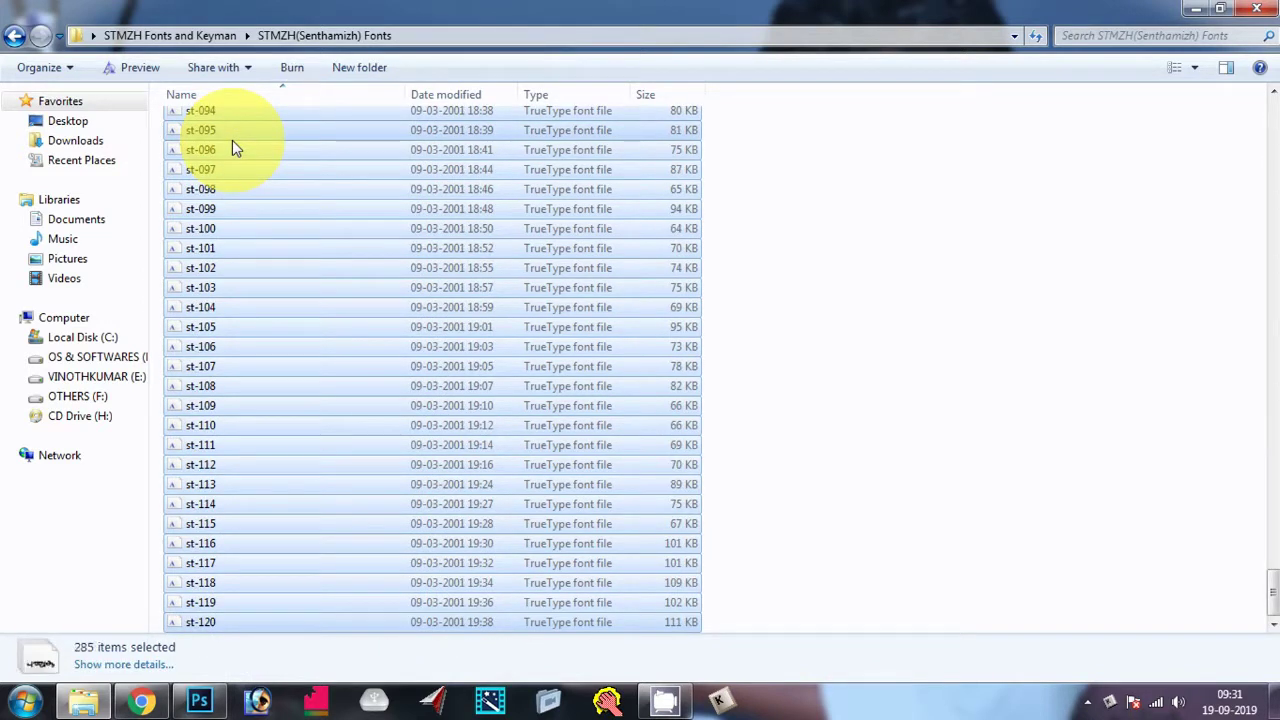
# - Install all selected fonts, replacing existing copies and skipping invalid-font errors, then close the folder
pyautogui.rightClick(260, 190)
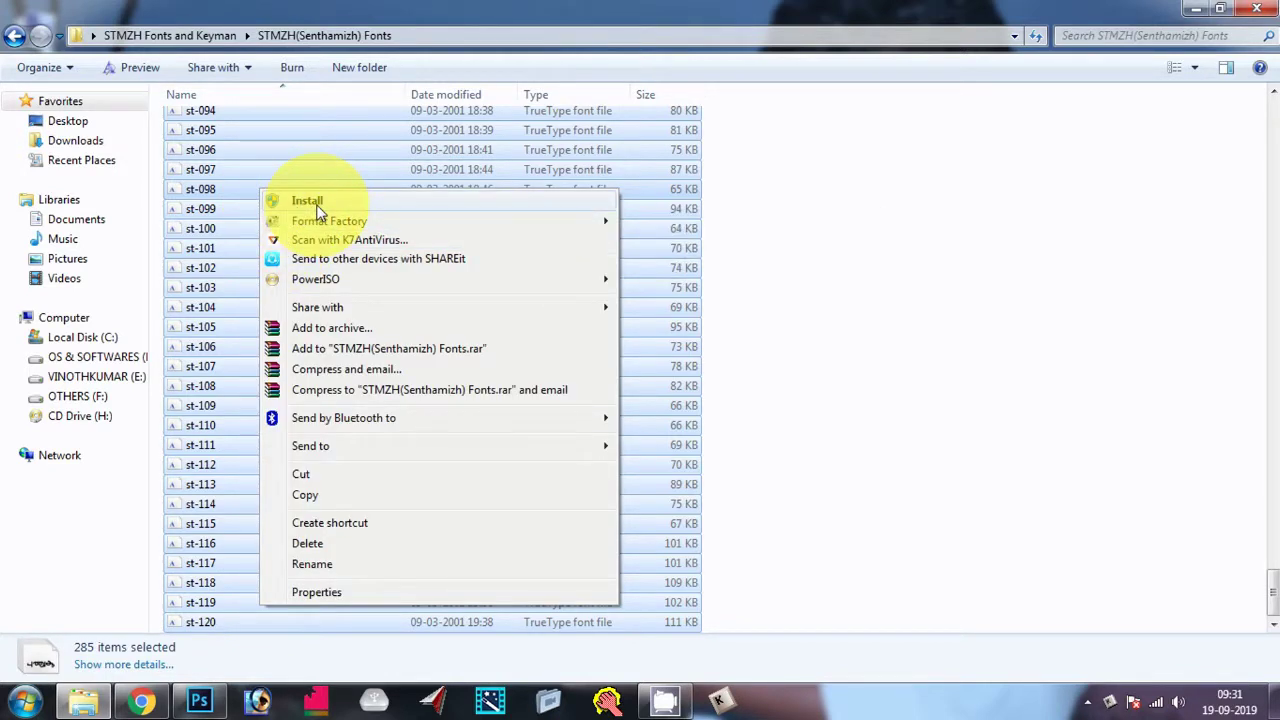
pyautogui.click(316, 207)
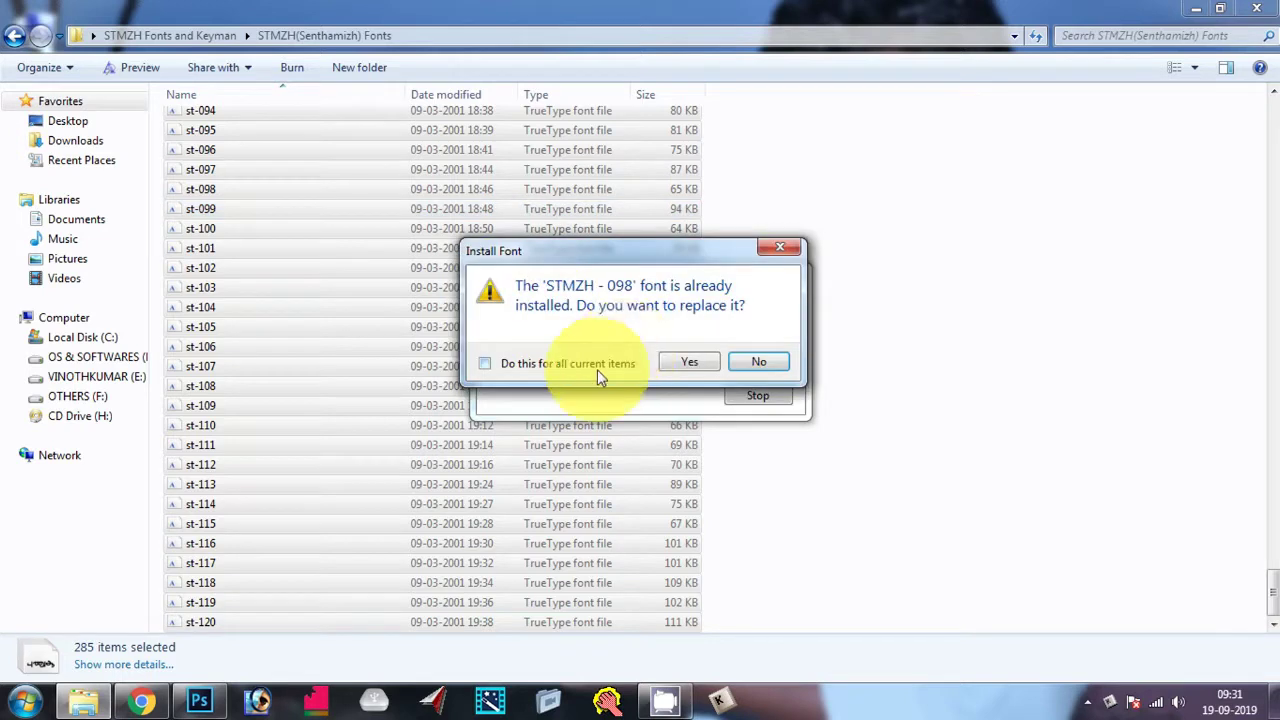
pyautogui.click(596, 368)
pyautogui.click(686, 363)
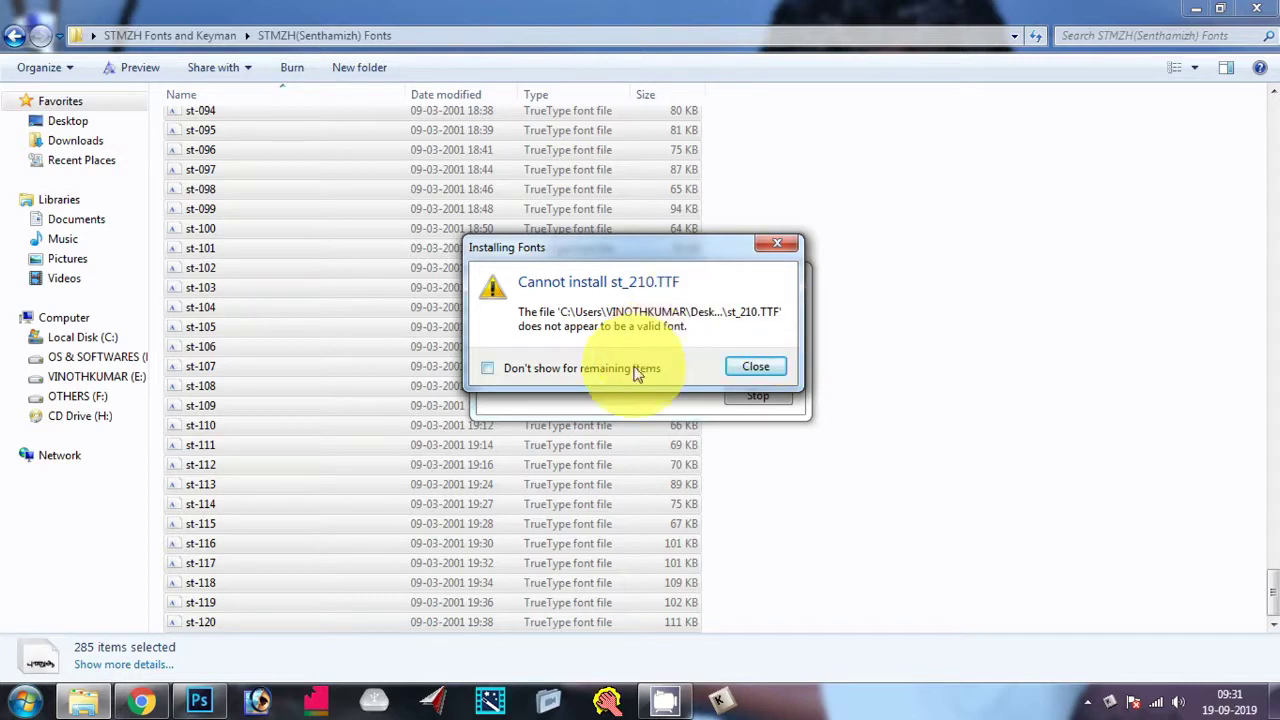
pyautogui.click(634, 372)
pyautogui.click(756, 367)
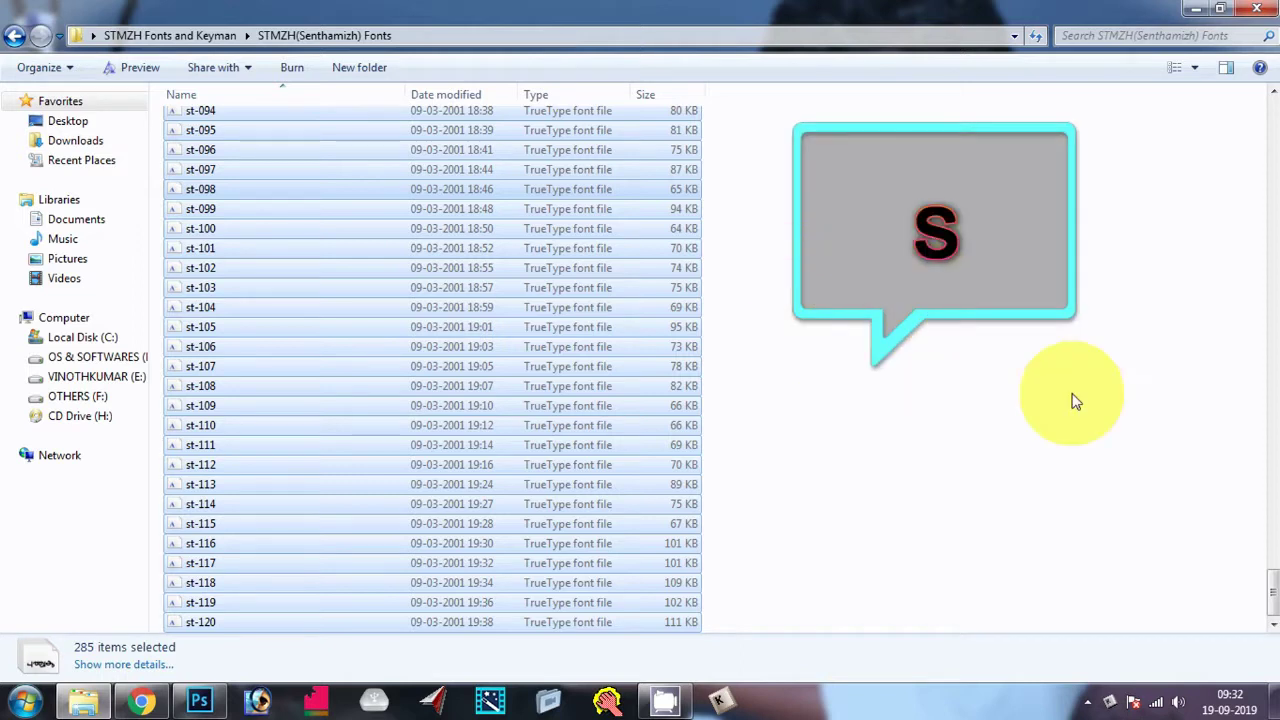
pyautogui.moveTo(1271, 590)
pyautogui.mouseDown()
pyautogui.moveTo(1275, 310)
pyautogui.moveTo(1271, 386)
pyautogui.mouseUp()
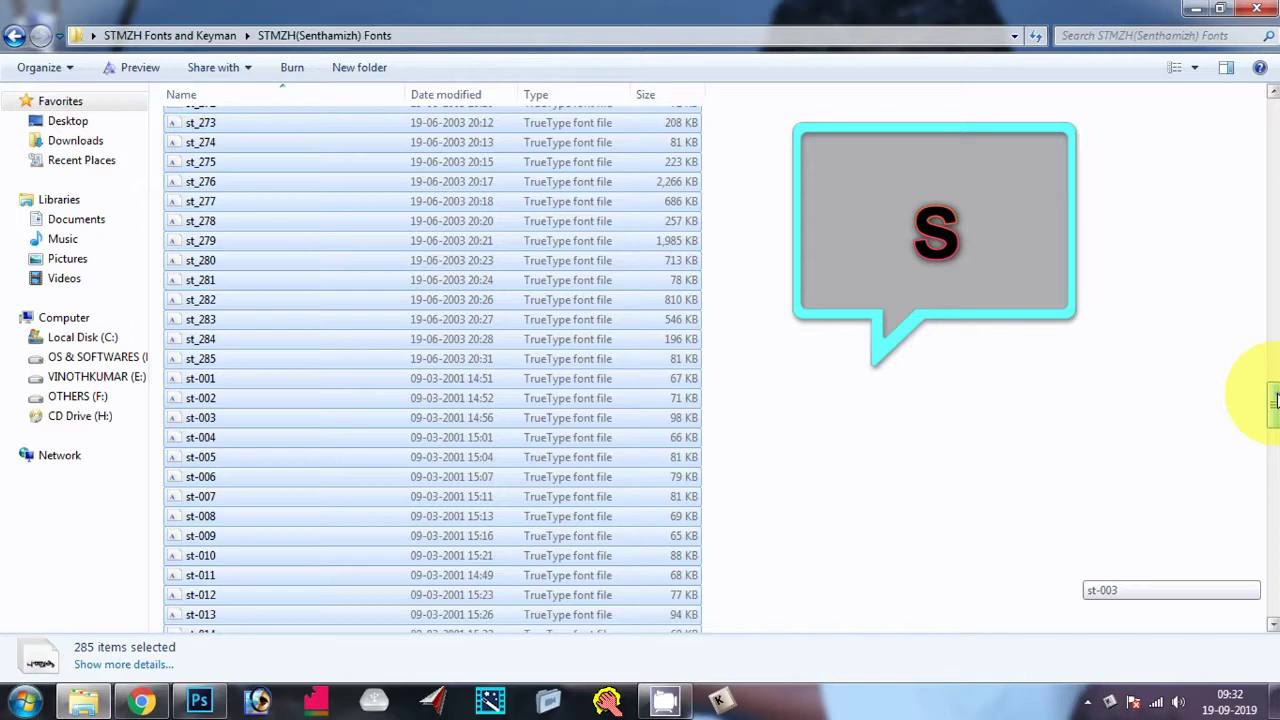
pyautogui.click(1257, 10)
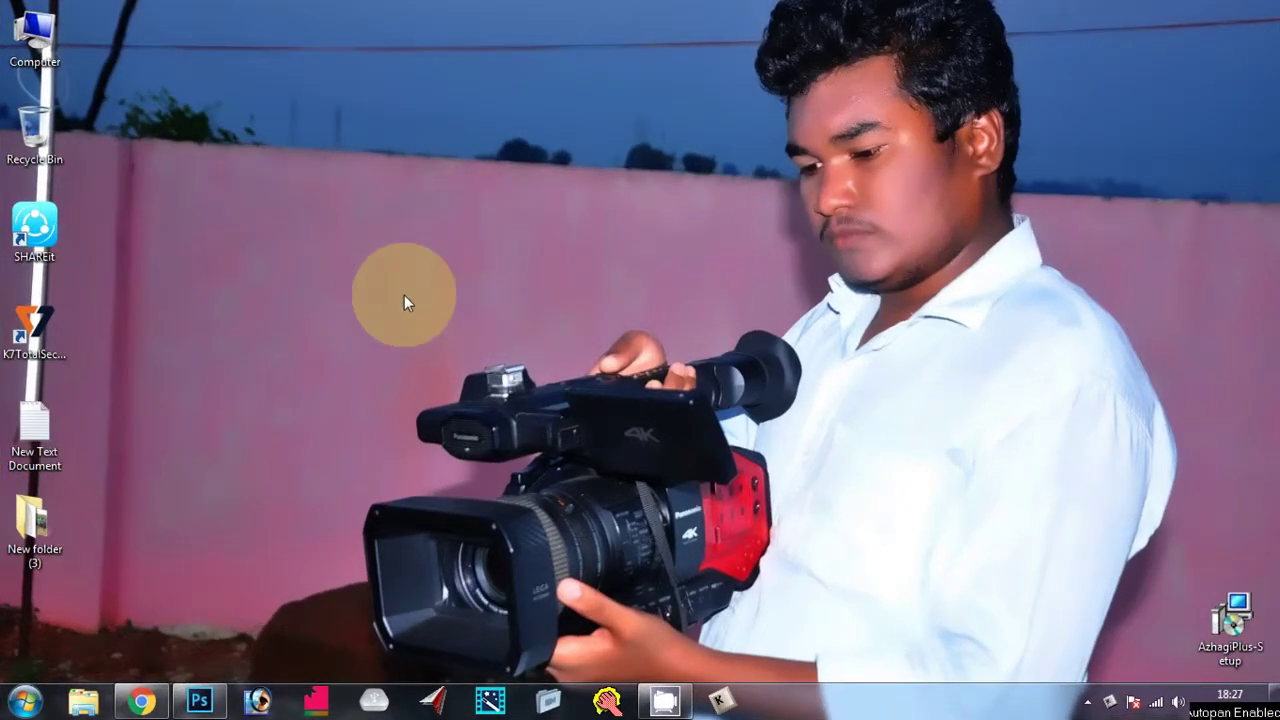
pyautogui.click(30, 420)
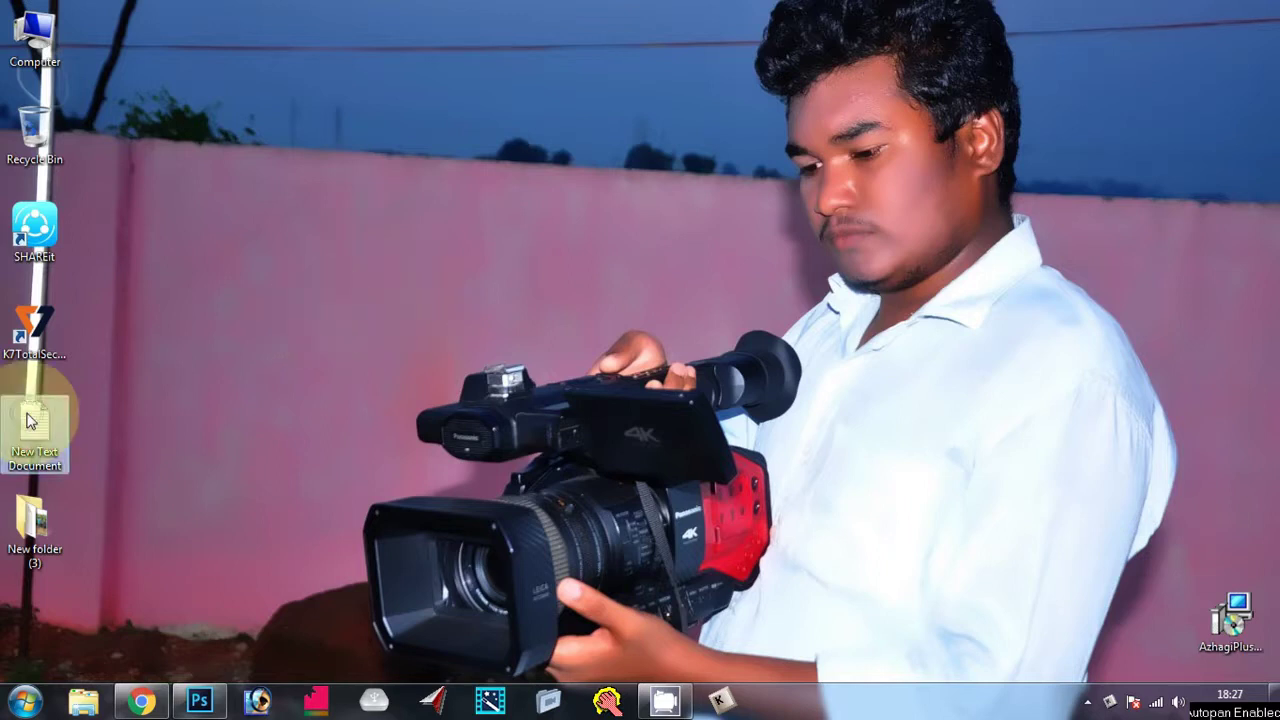
pyautogui.doubleClick(30, 420)
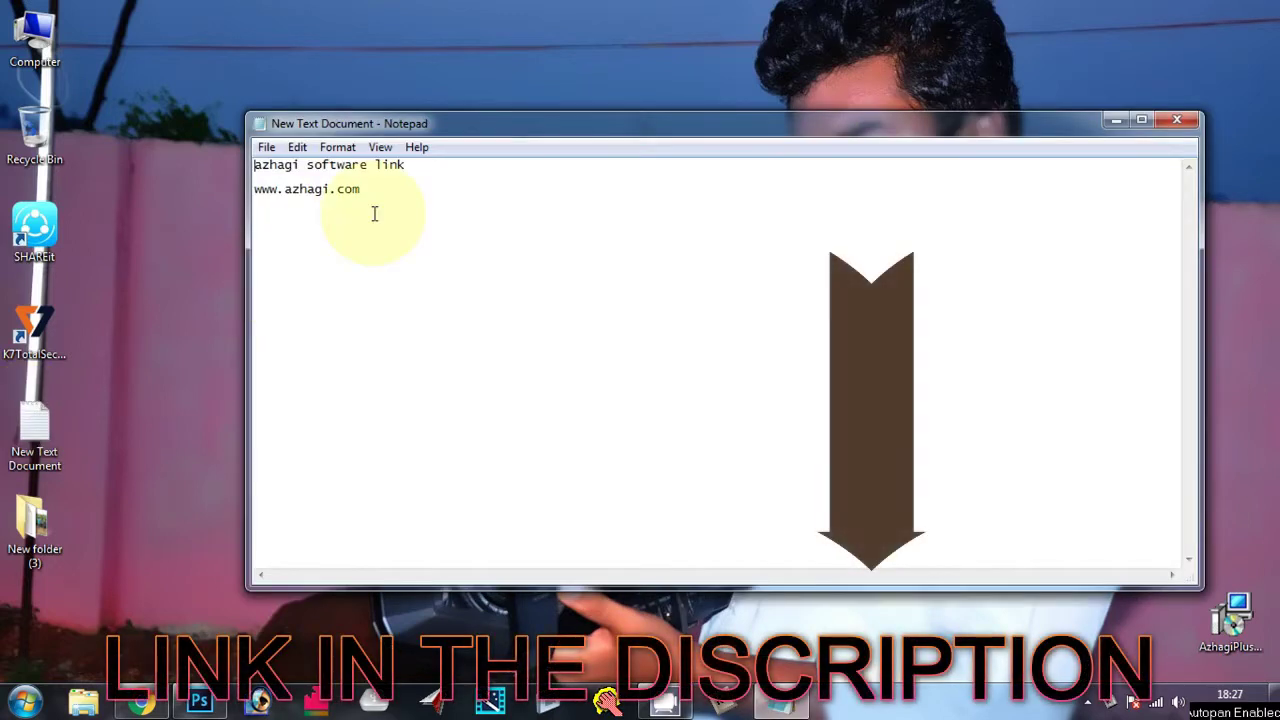
pyautogui.moveTo(371, 193); pyautogui.dragTo(245, 196)
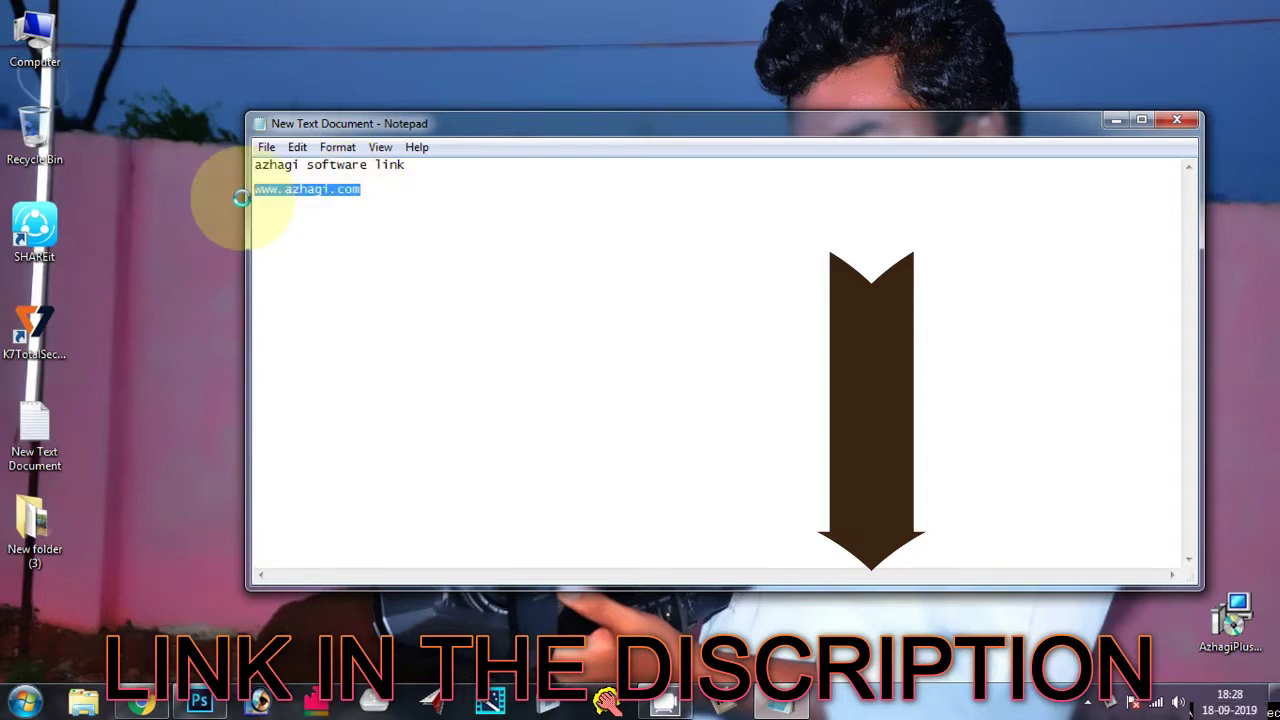
pyautogui.rightClick(270, 190)
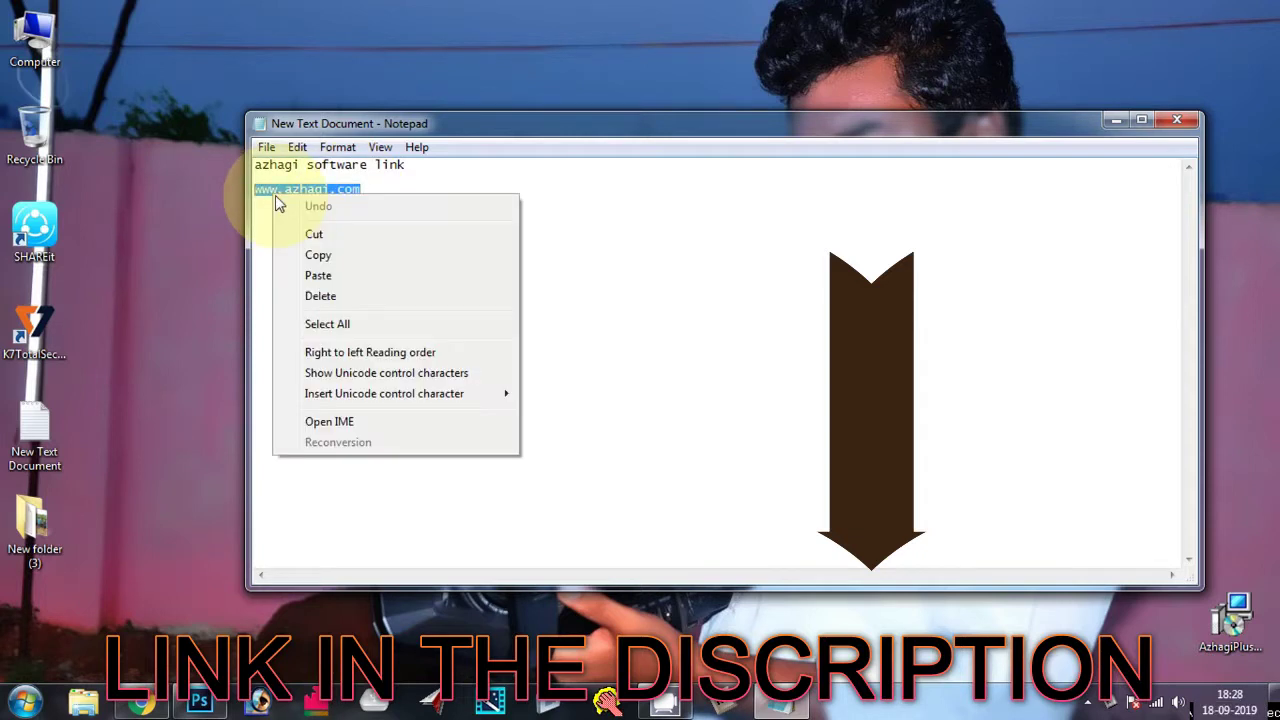
pyautogui.click(306, 251)
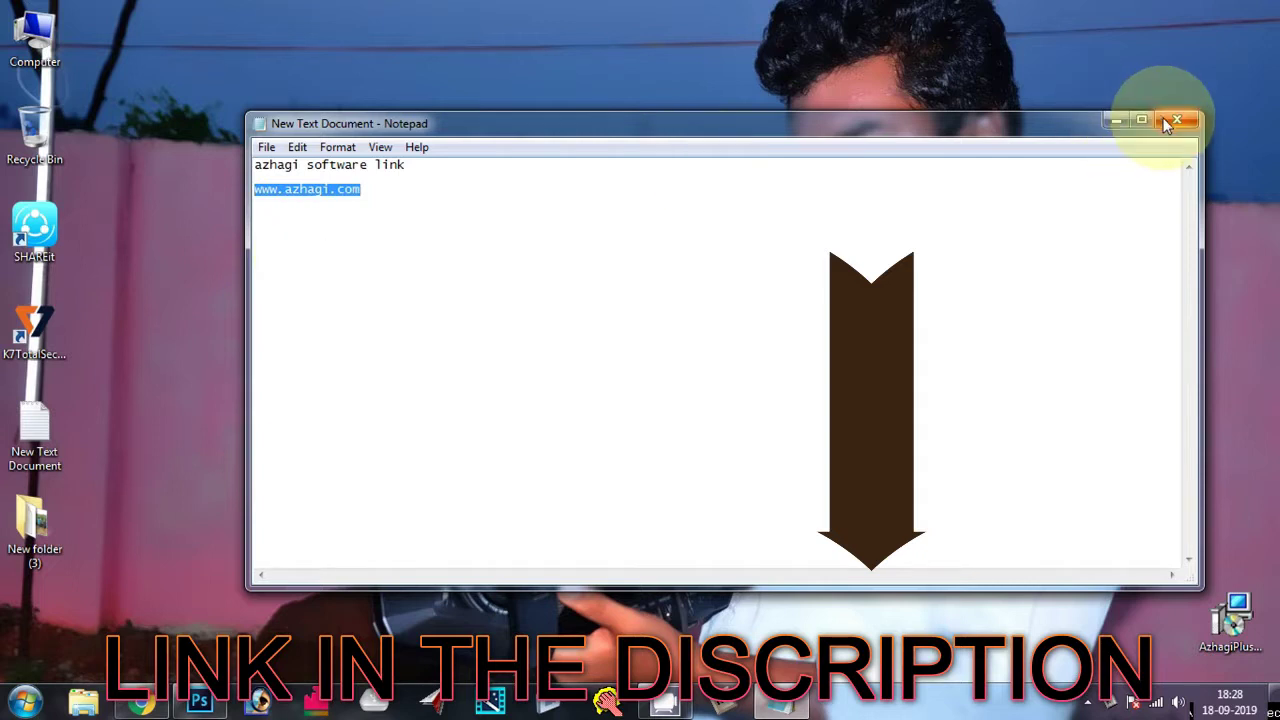
pyautogui.click(1167, 124)
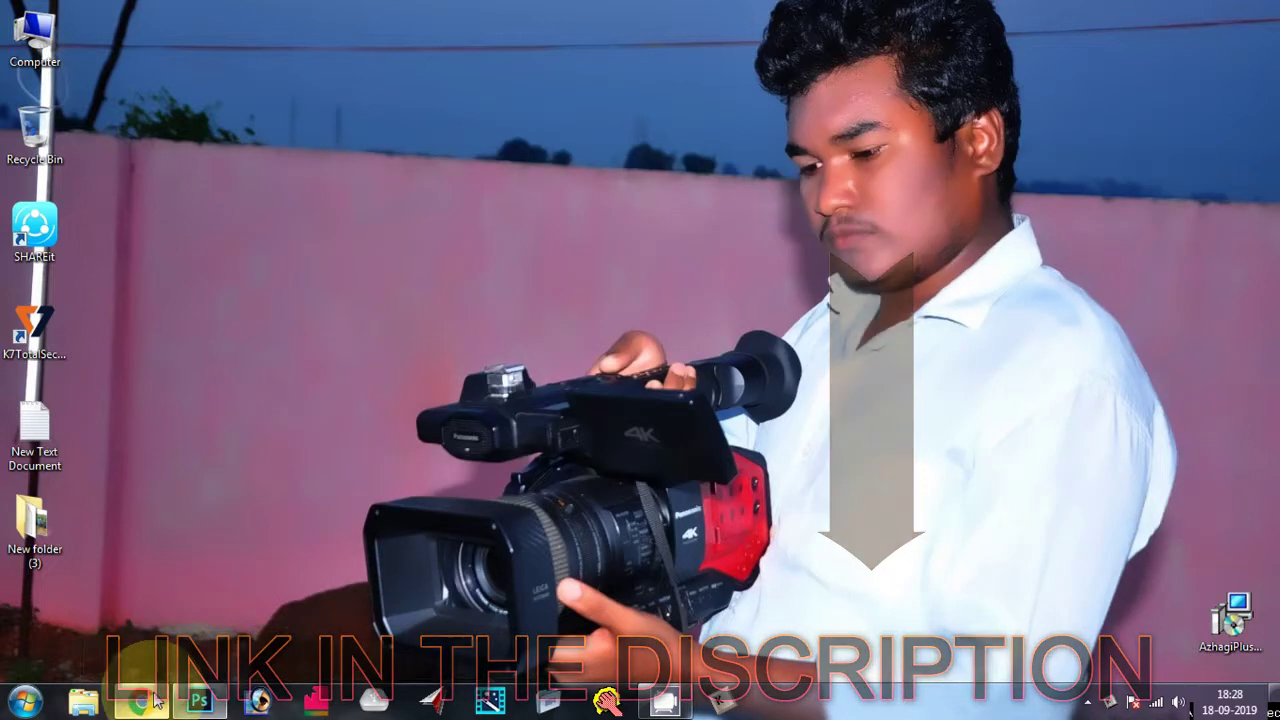
pyautogui.click(141, 700)
pyautogui.click(281, 43)
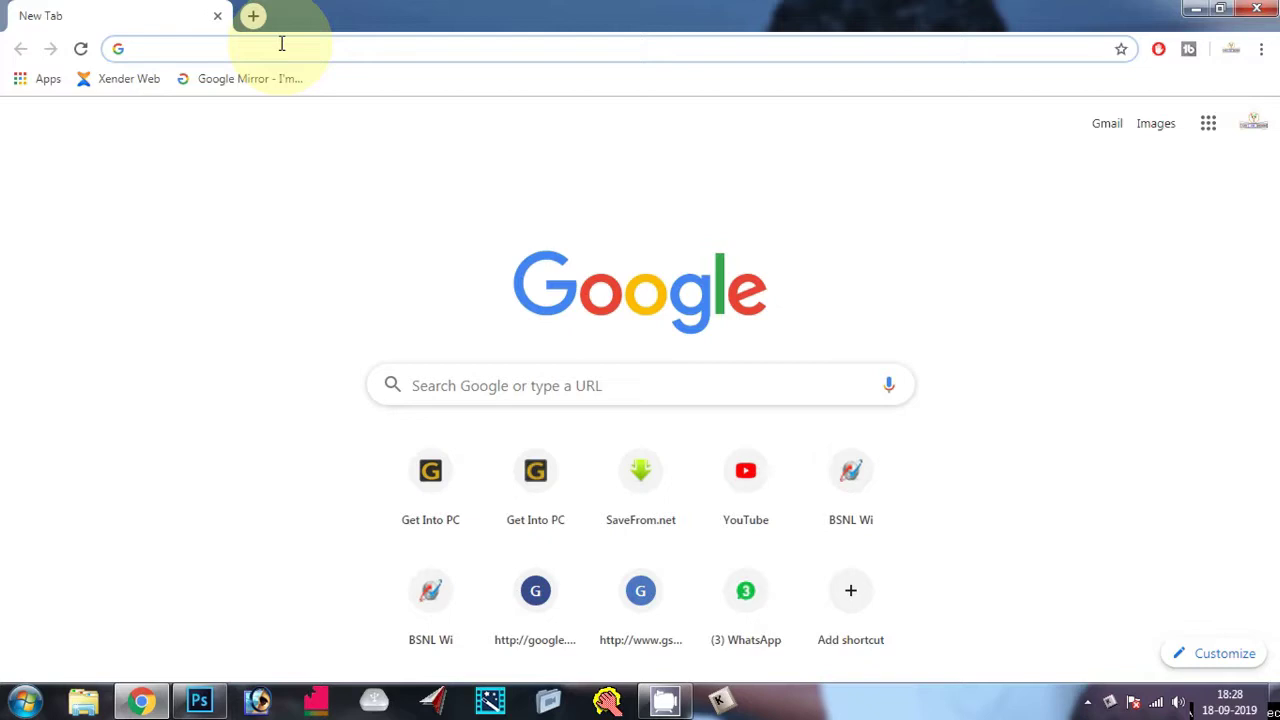
pyautogui.write('www.azhagi.com')
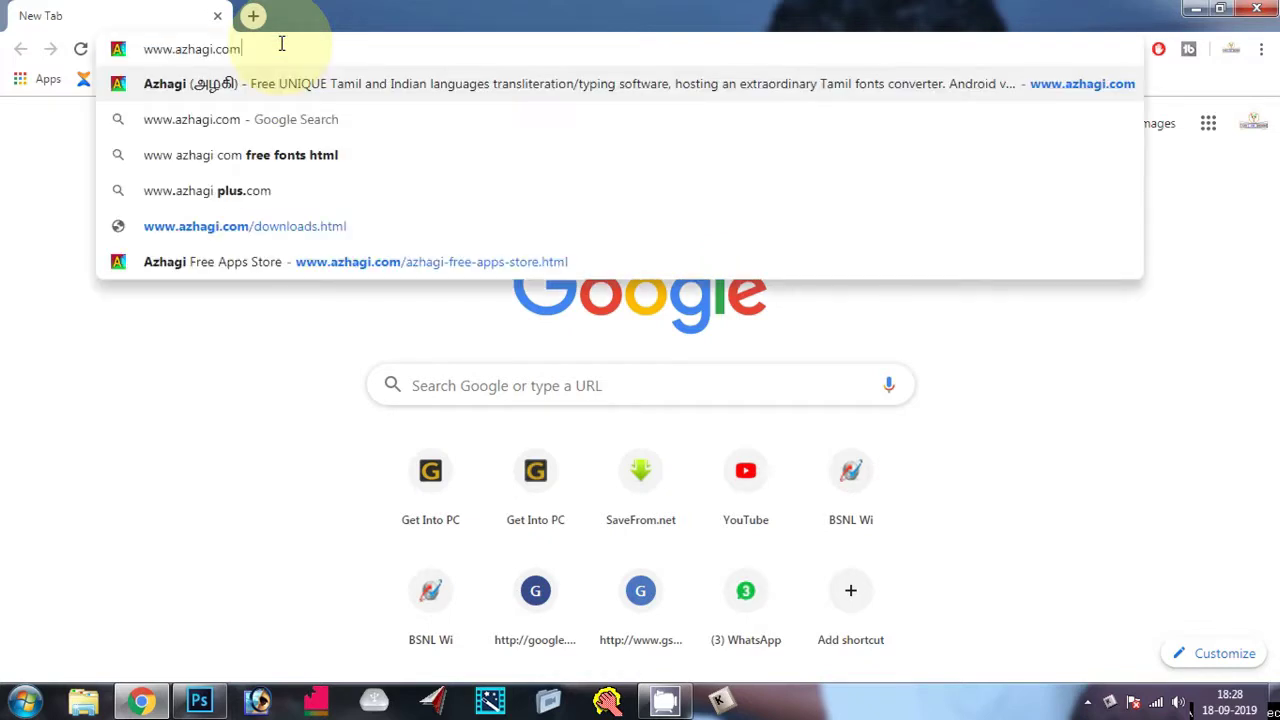
pyautogui.press('Return')
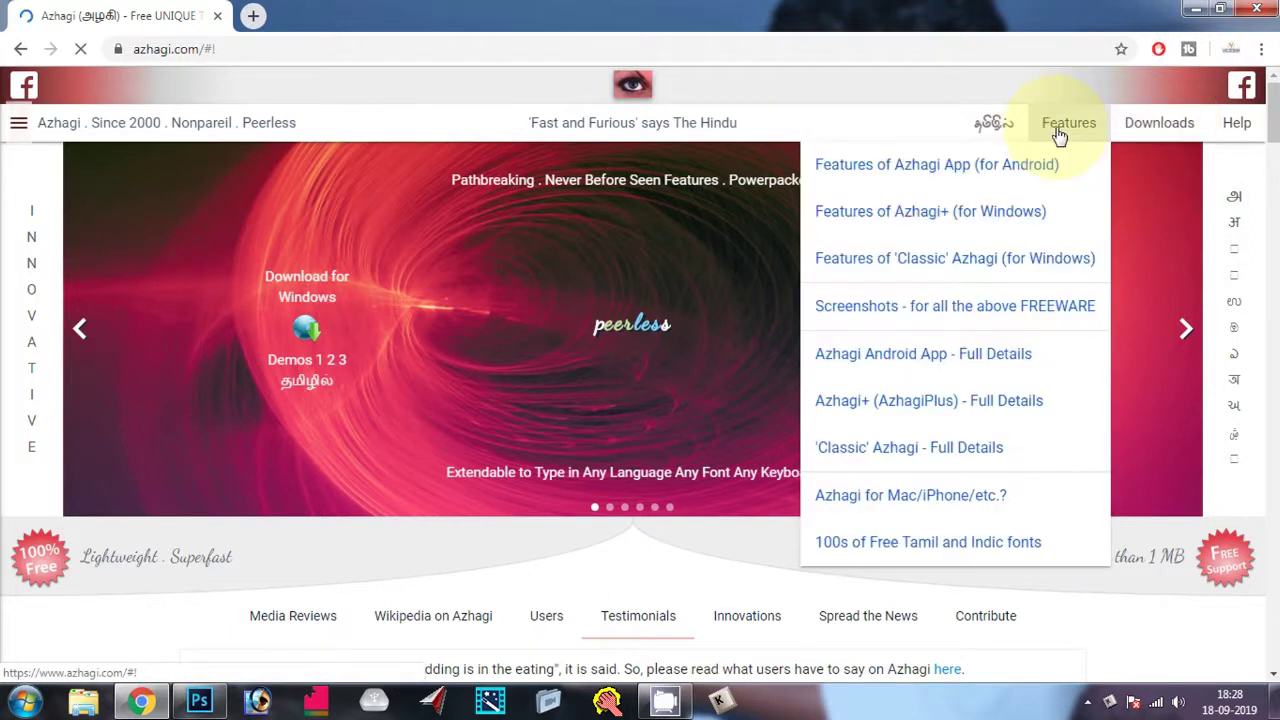
pyautogui.moveTo(1159, 122)
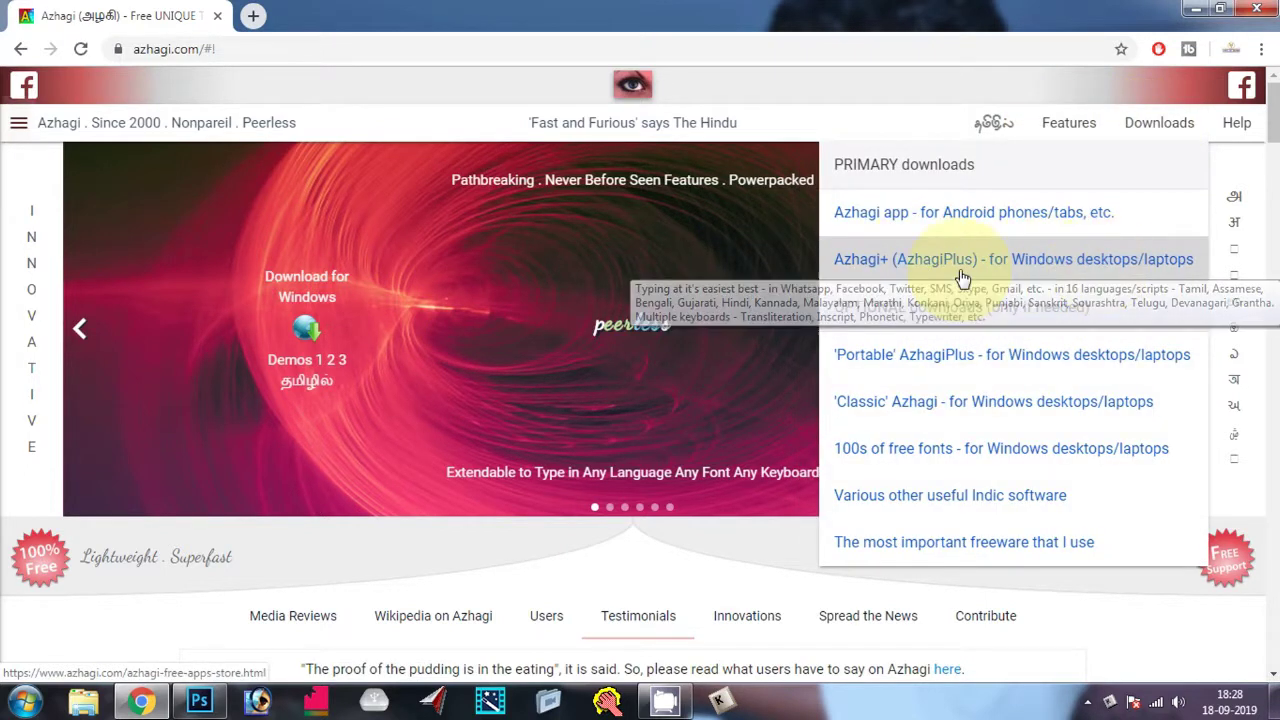
# - Request the AzhagiPlus-Setup.exe download from the Azhagi+ for Windows page
pyautogui.click(1078, 268)
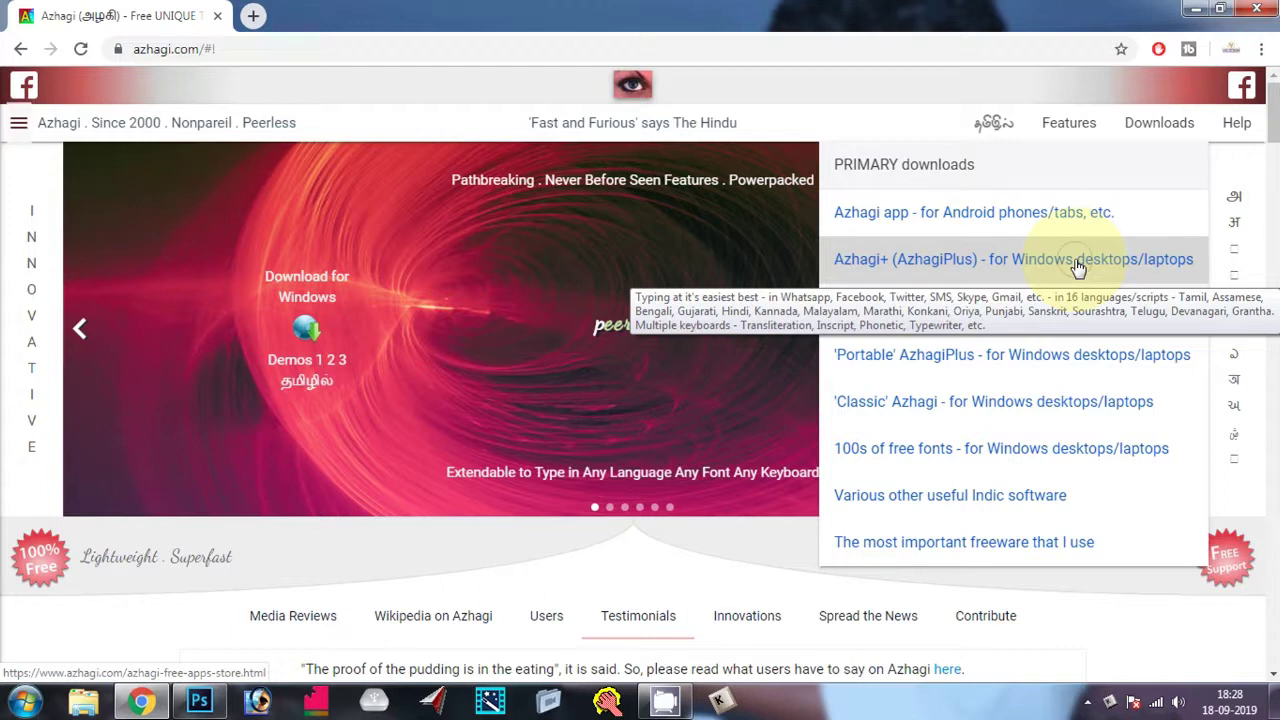
pyautogui.click(1078, 264)
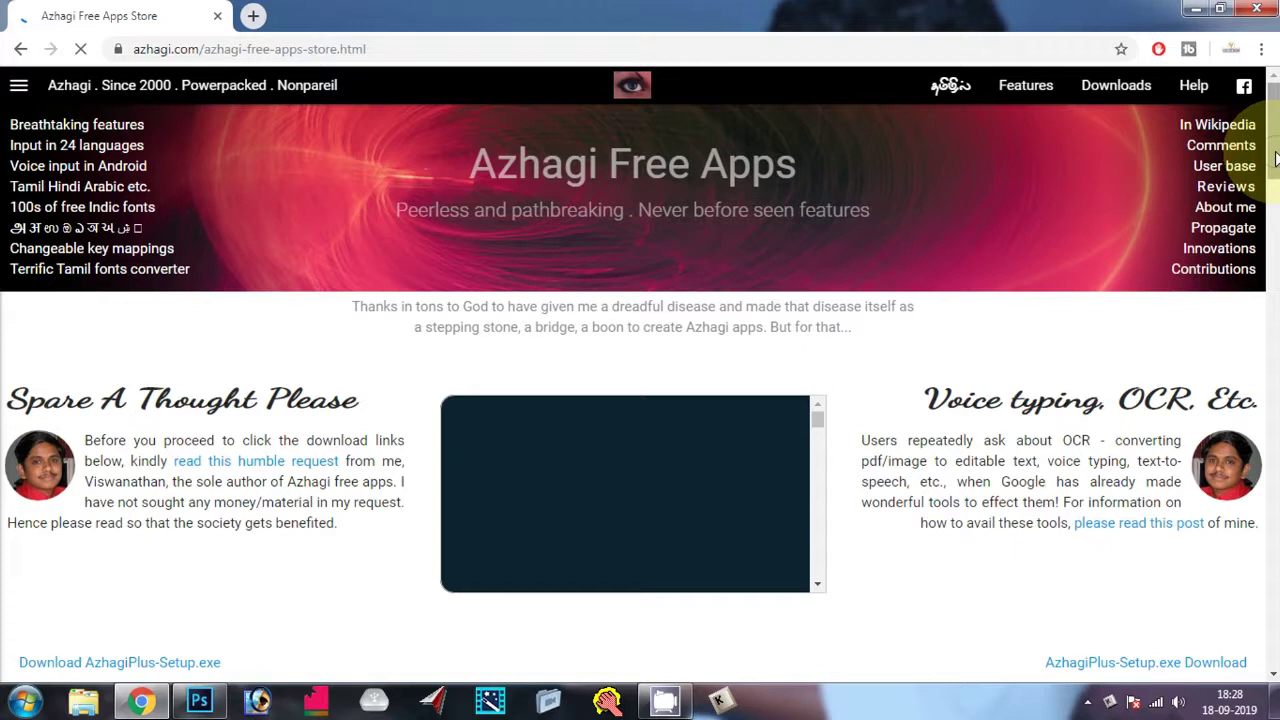
pyautogui.moveTo(1275, 158); pyautogui.dragTo(1201, 258)
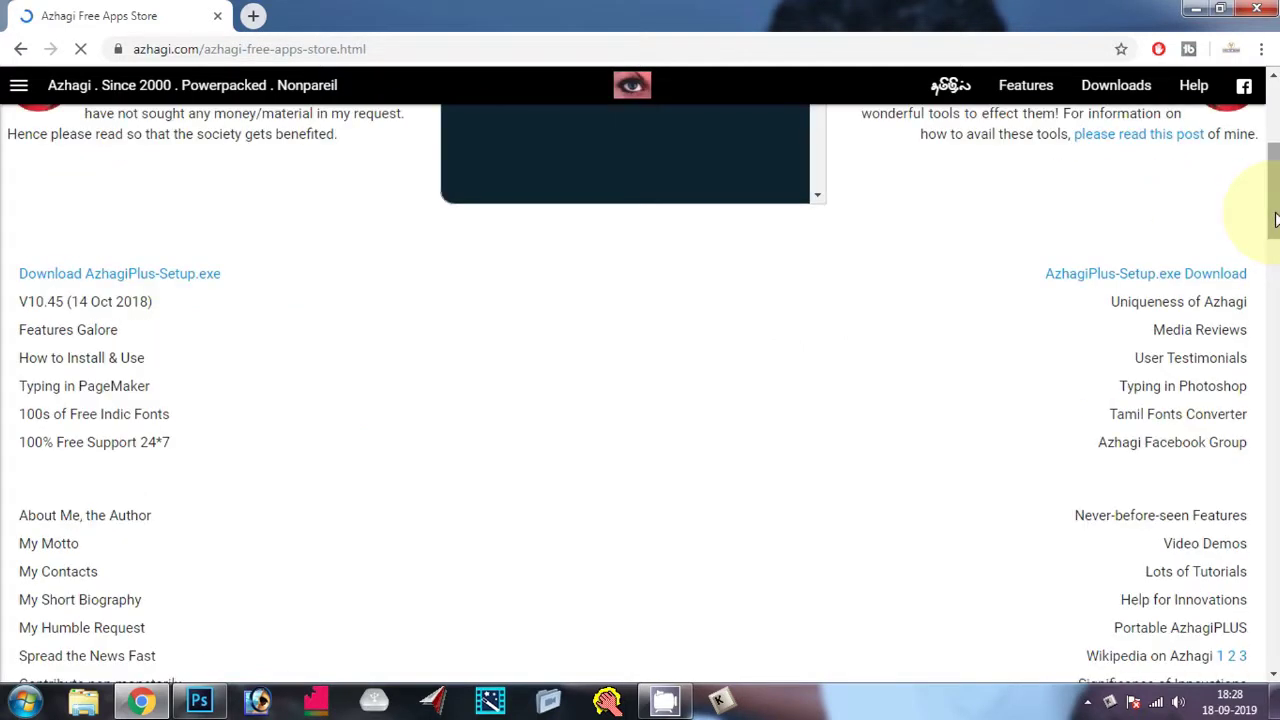
pyautogui.click(1188, 275)
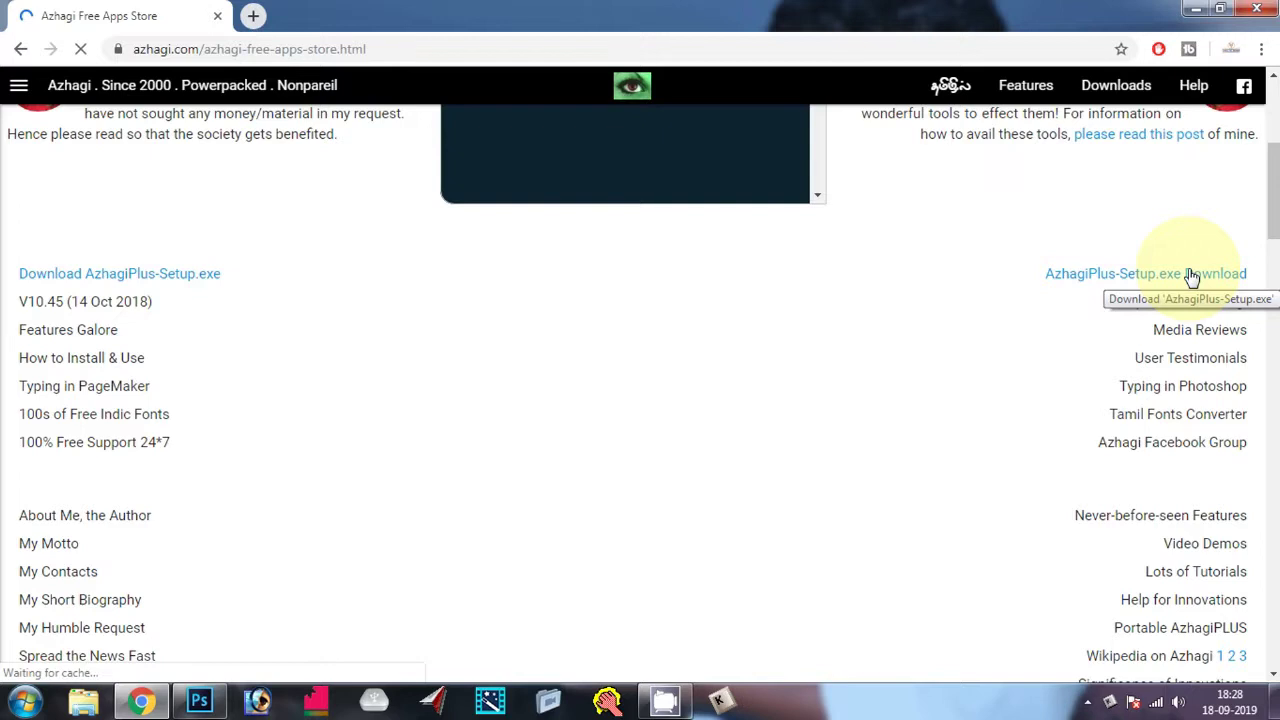
pyautogui.click(1190, 277)
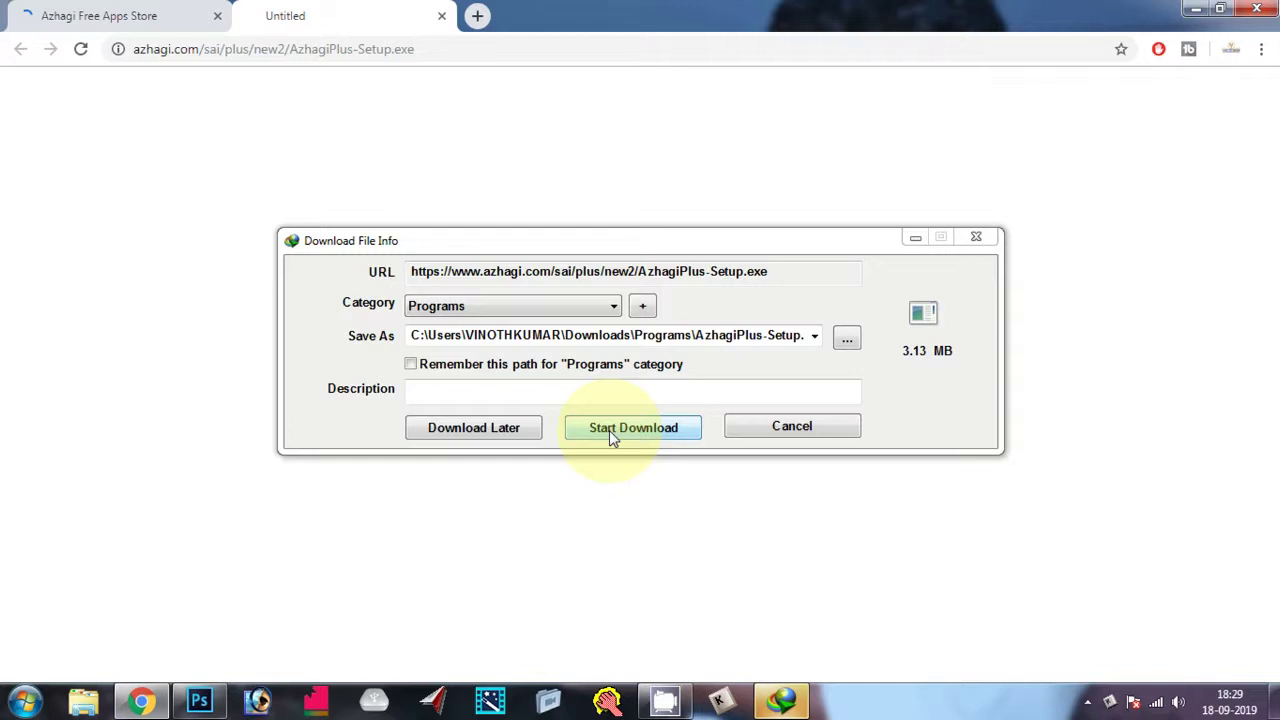
# - Download AzhagiPlus-Setup through Internet Download Manager, place it on the desktop's left, and launch it
pyautogui.click(630, 431)
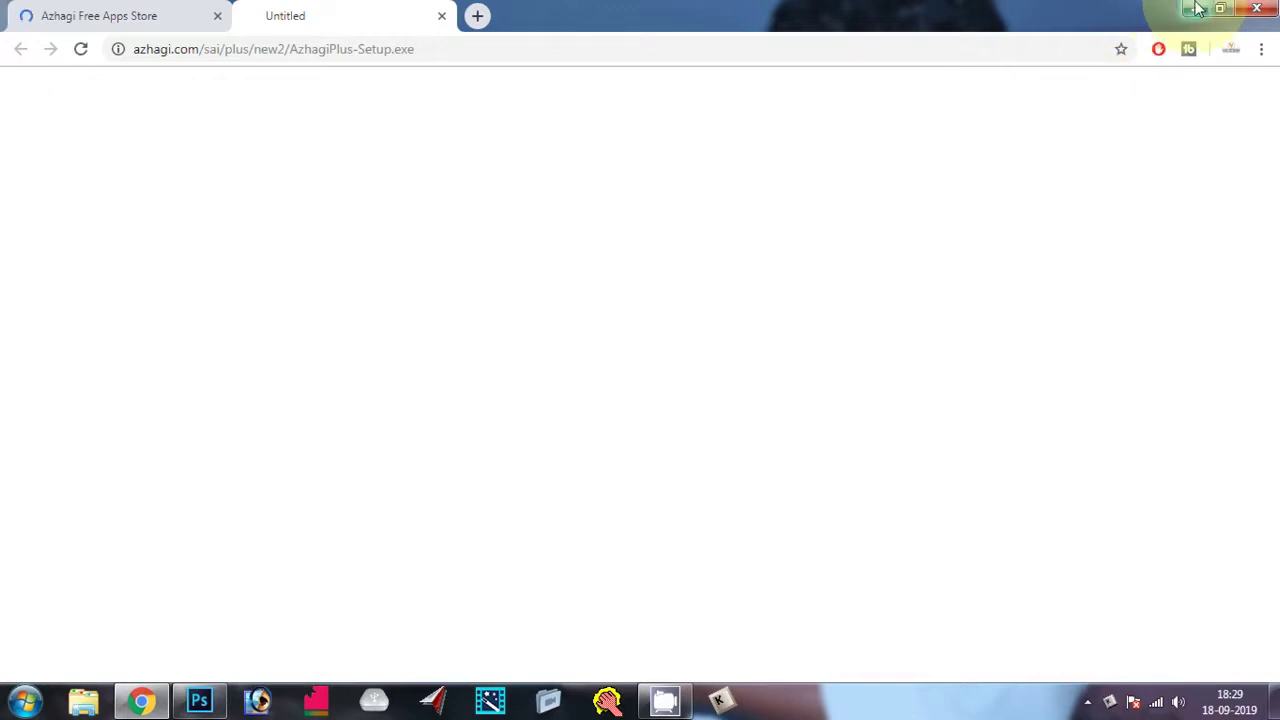
pyautogui.click(1198, 9)
pyautogui.moveTo(1233, 625); pyautogui.dragTo(217, 358)
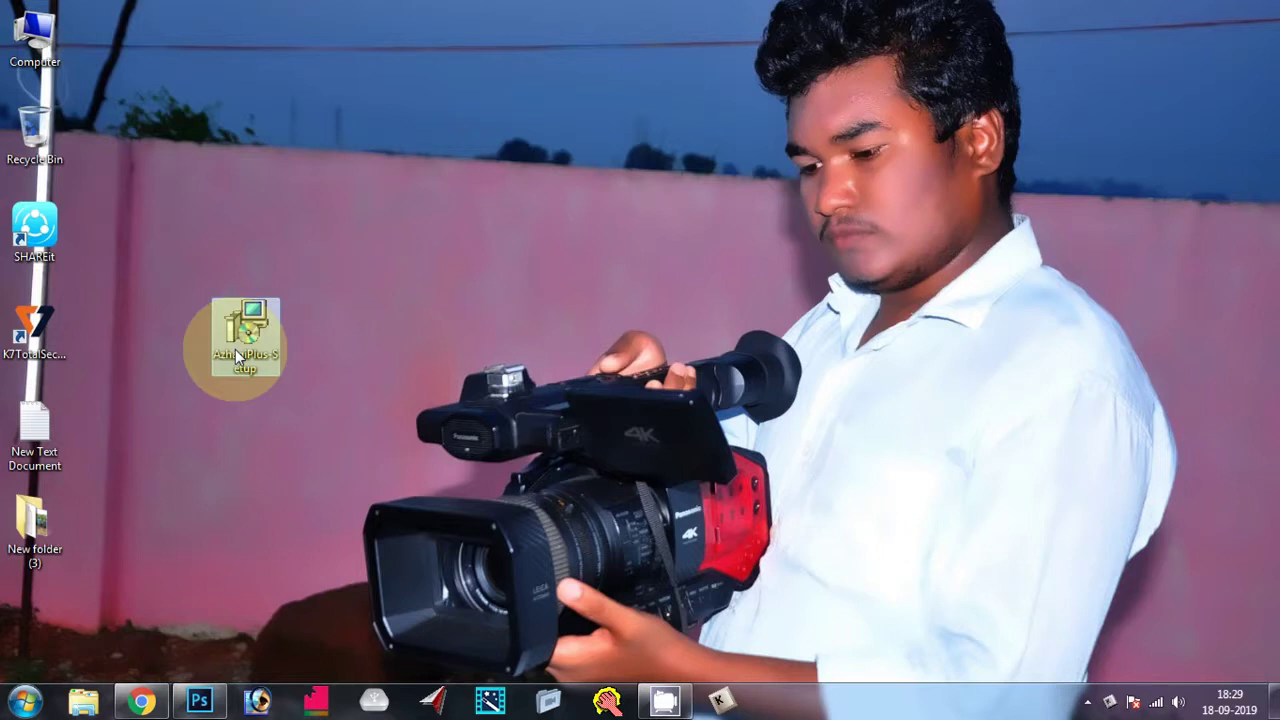
pyautogui.click(643, 527)
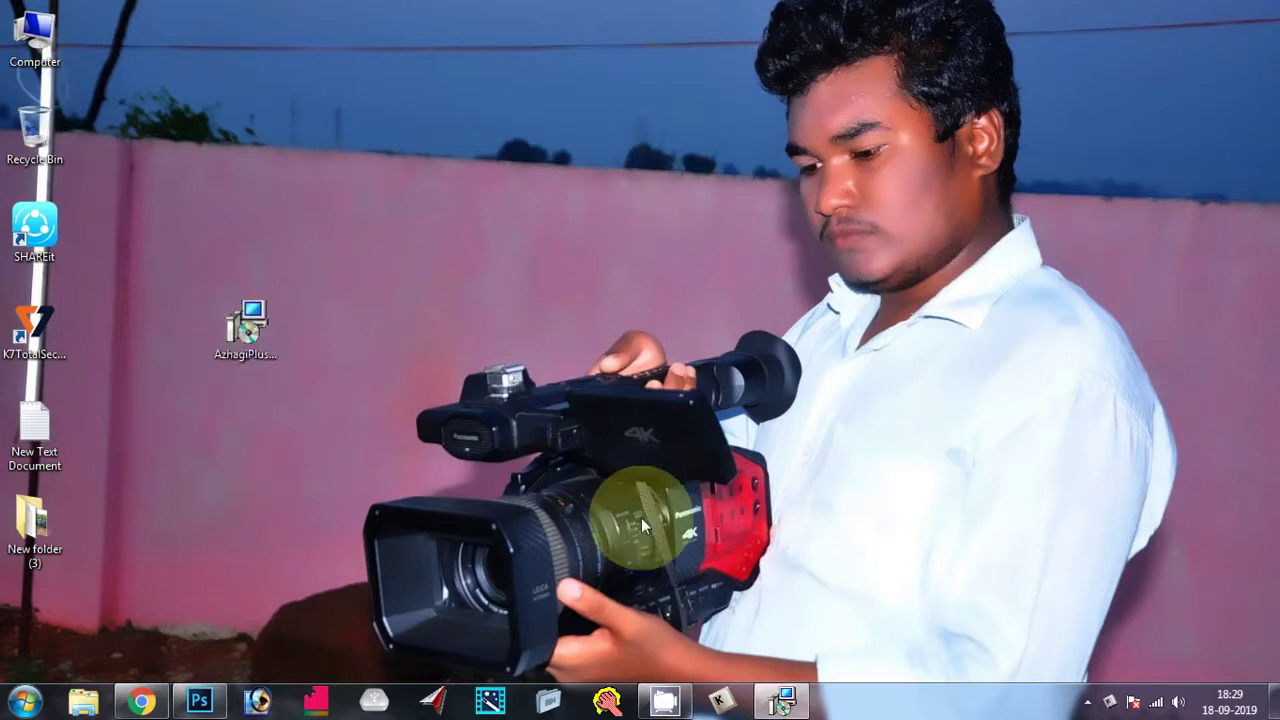
pyautogui.click(783, 703)
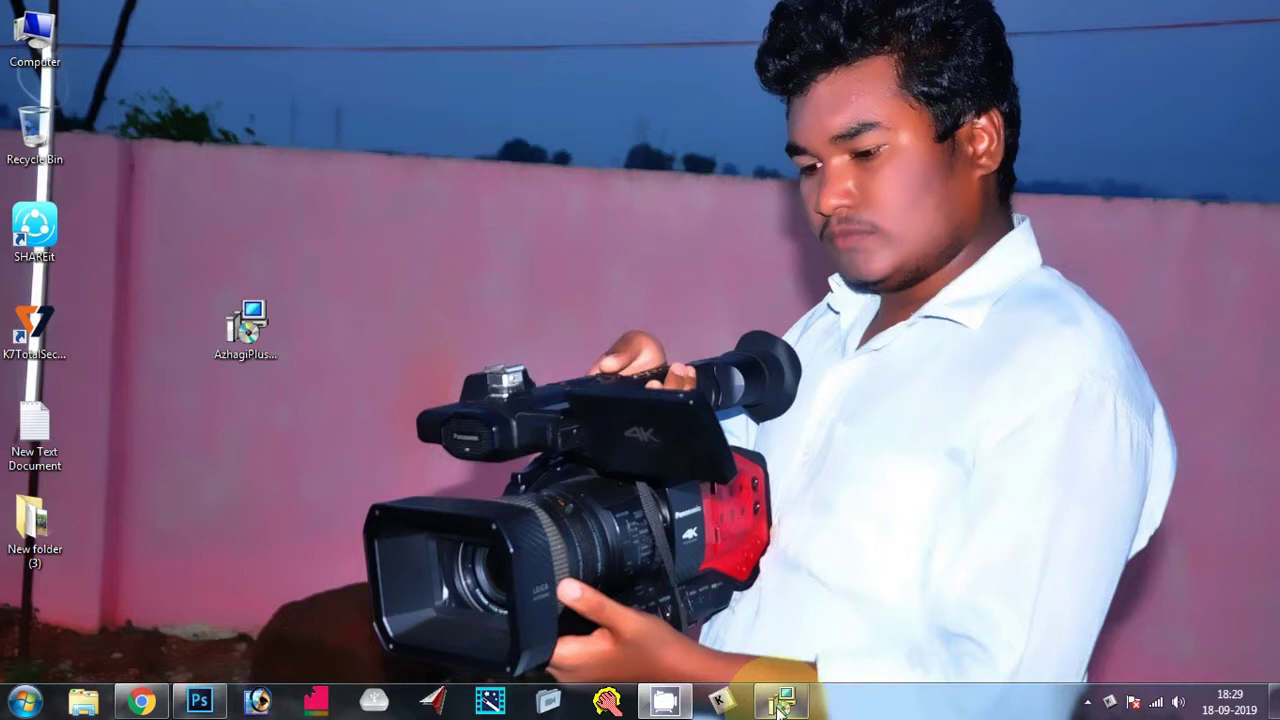
# - Install Azhagi+ 10.45 with the default location and Start Menu folder, then finish setup
pyautogui.click(780, 704)
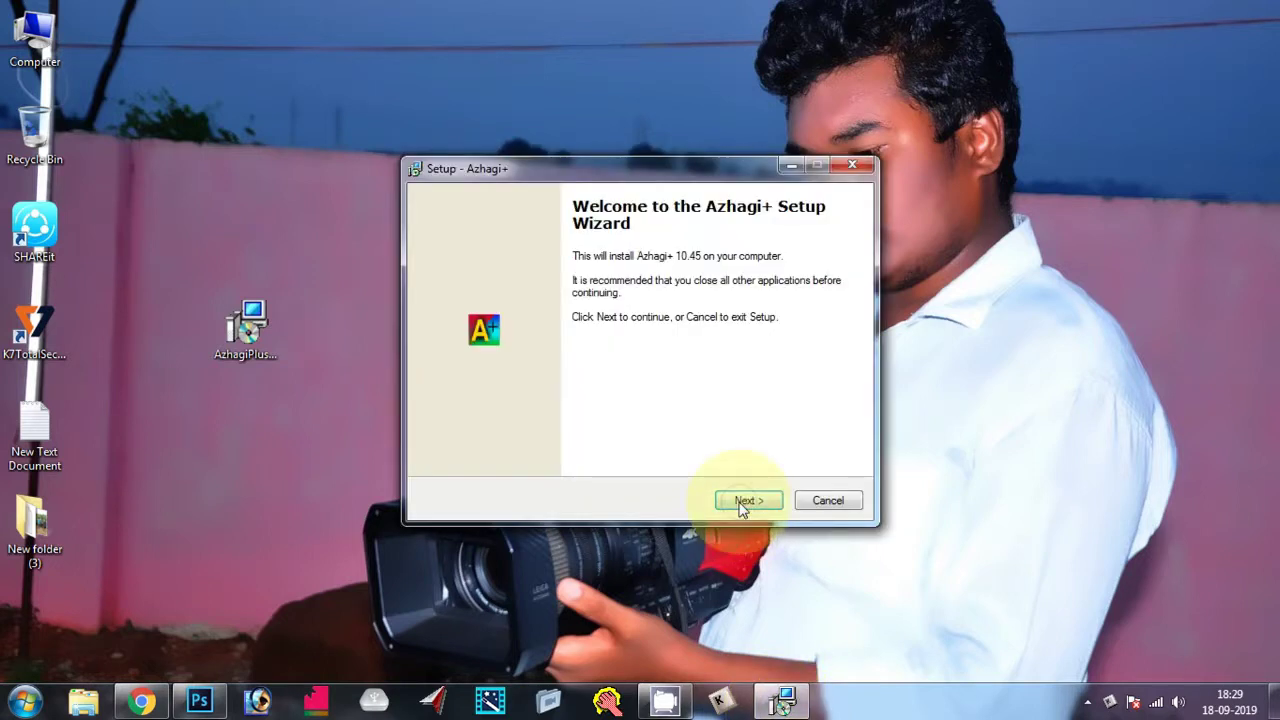
pyautogui.click(742, 508)
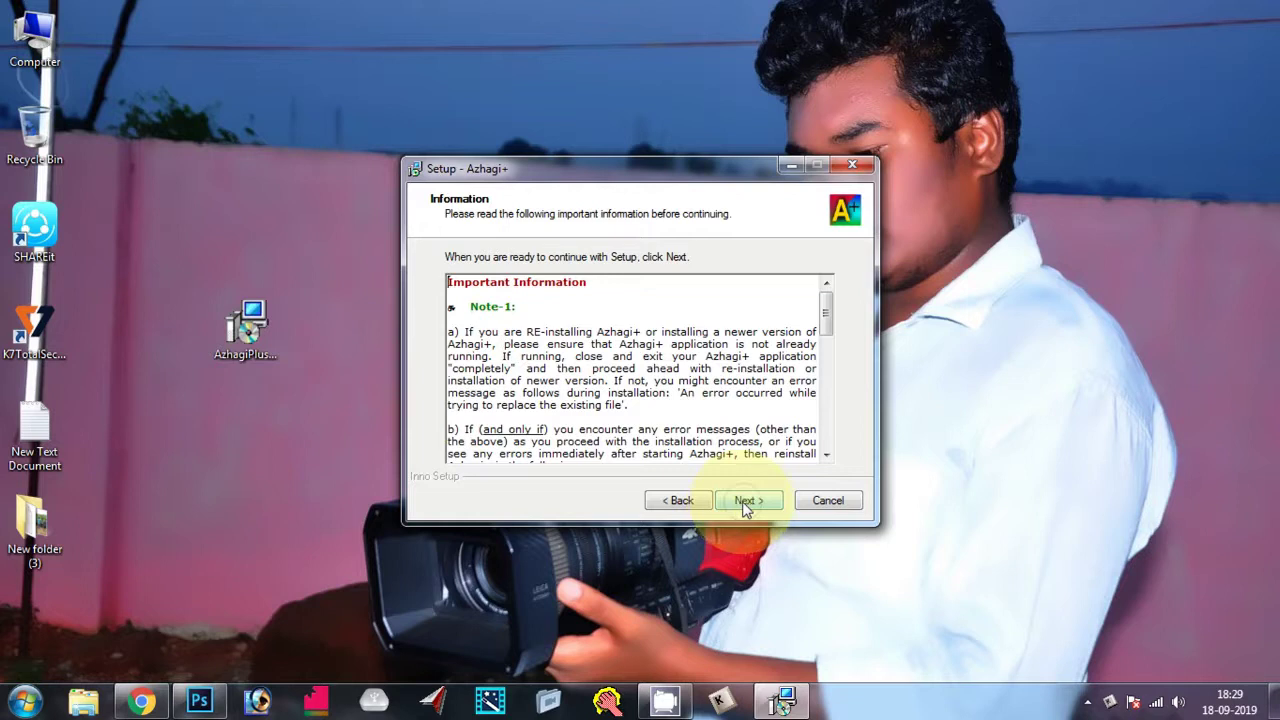
pyautogui.click(745, 505)
pyautogui.click(745, 505)
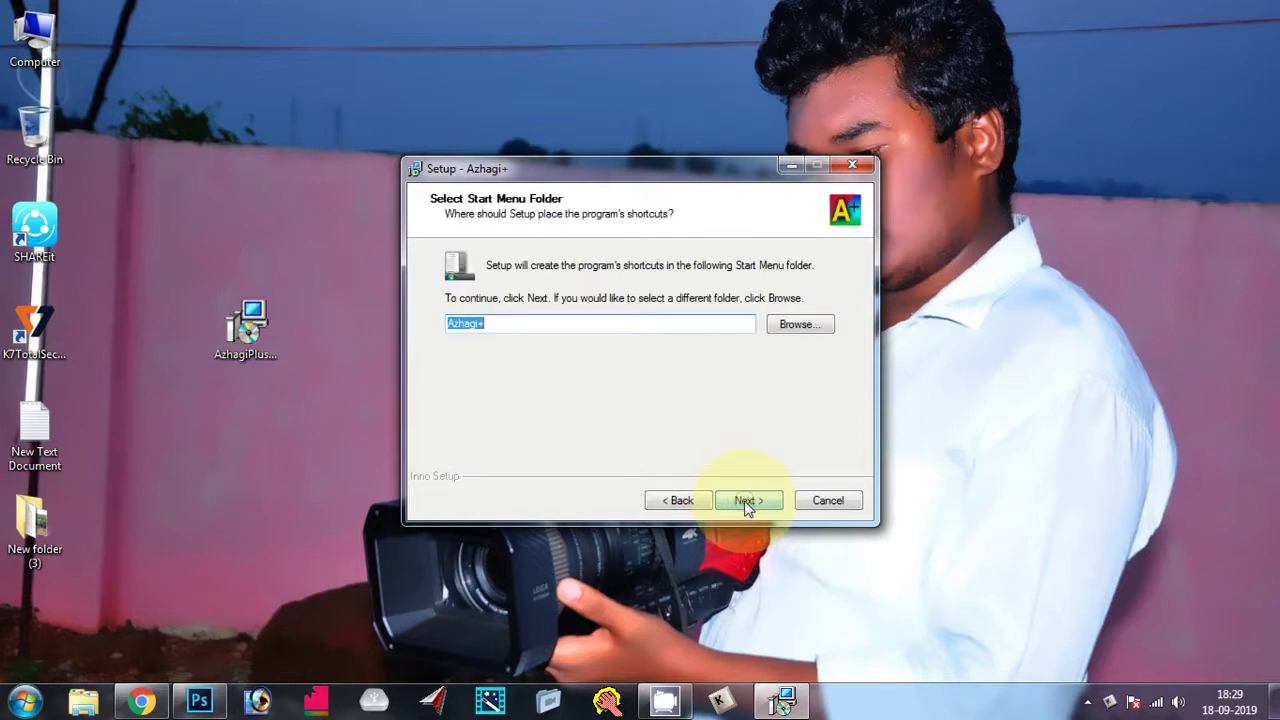
pyautogui.click(745, 505)
pyautogui.click(745, 505)
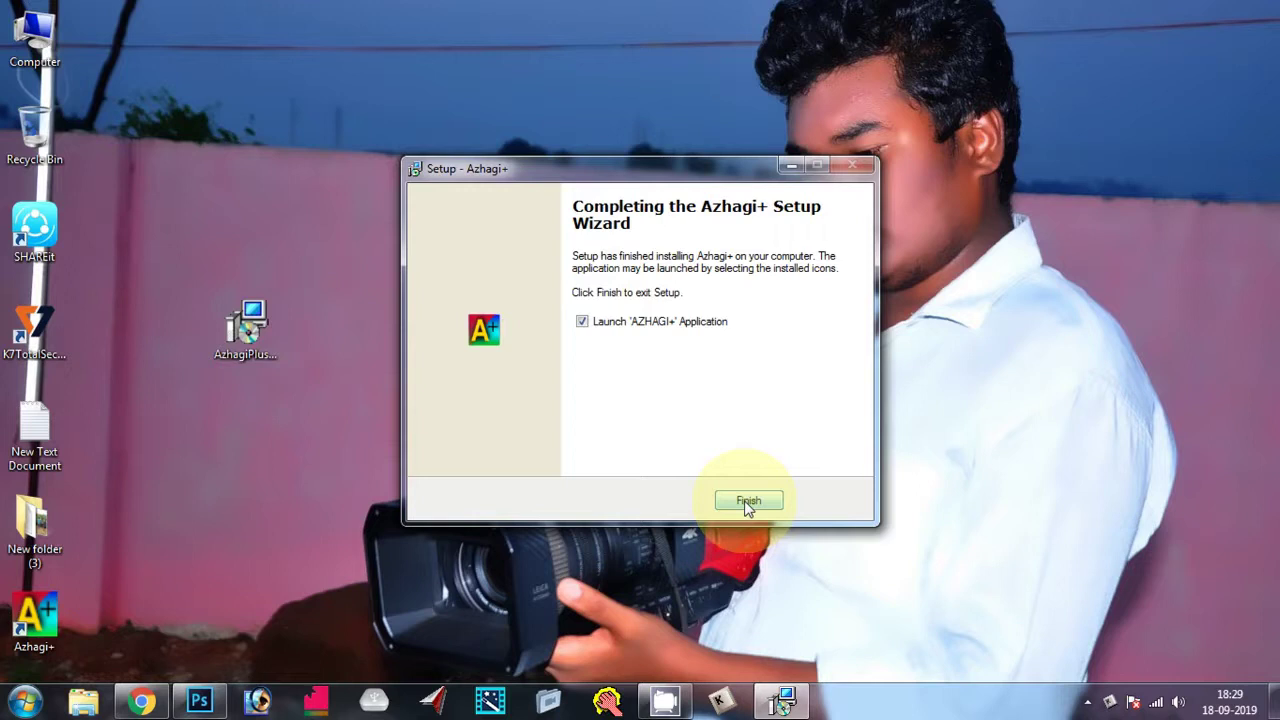
pyautogui.click(748, 501)
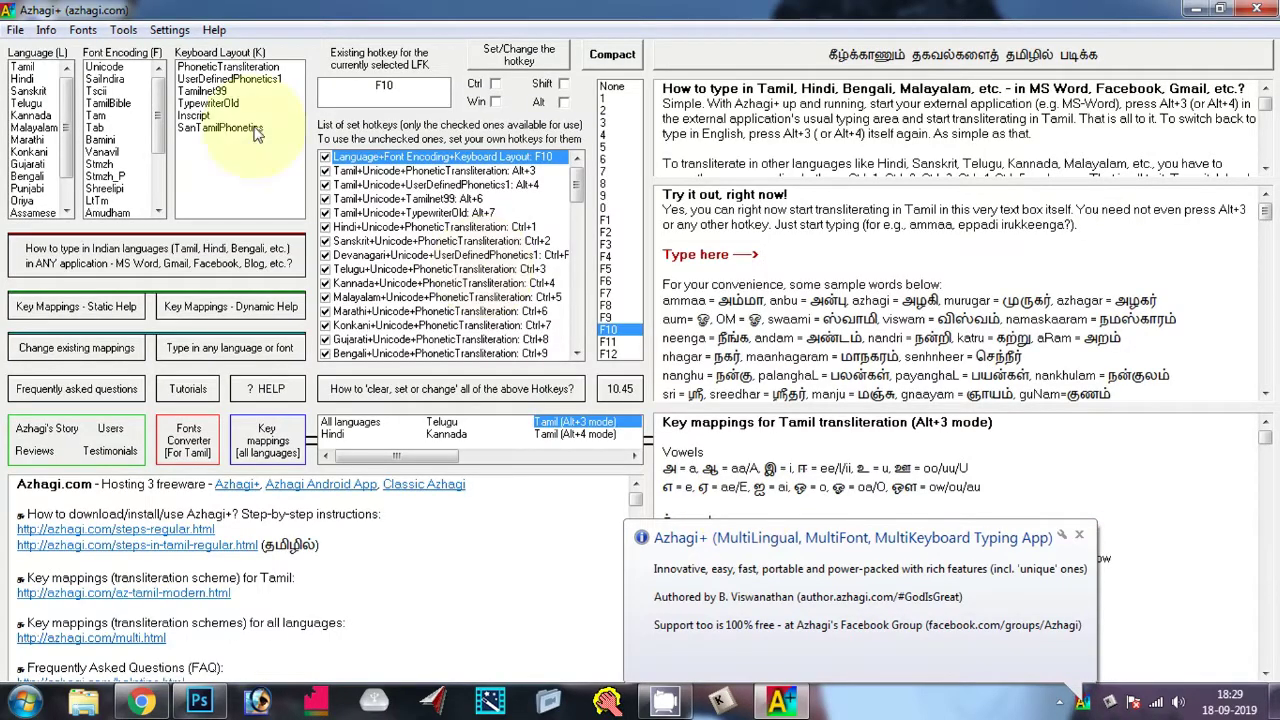
# - Select Tamil phonetic transliteration with Stmzh_P font encoding (hotkey Ctrl+Alt+F10), then close Azhagi+
pyautogui.click(110, 70)
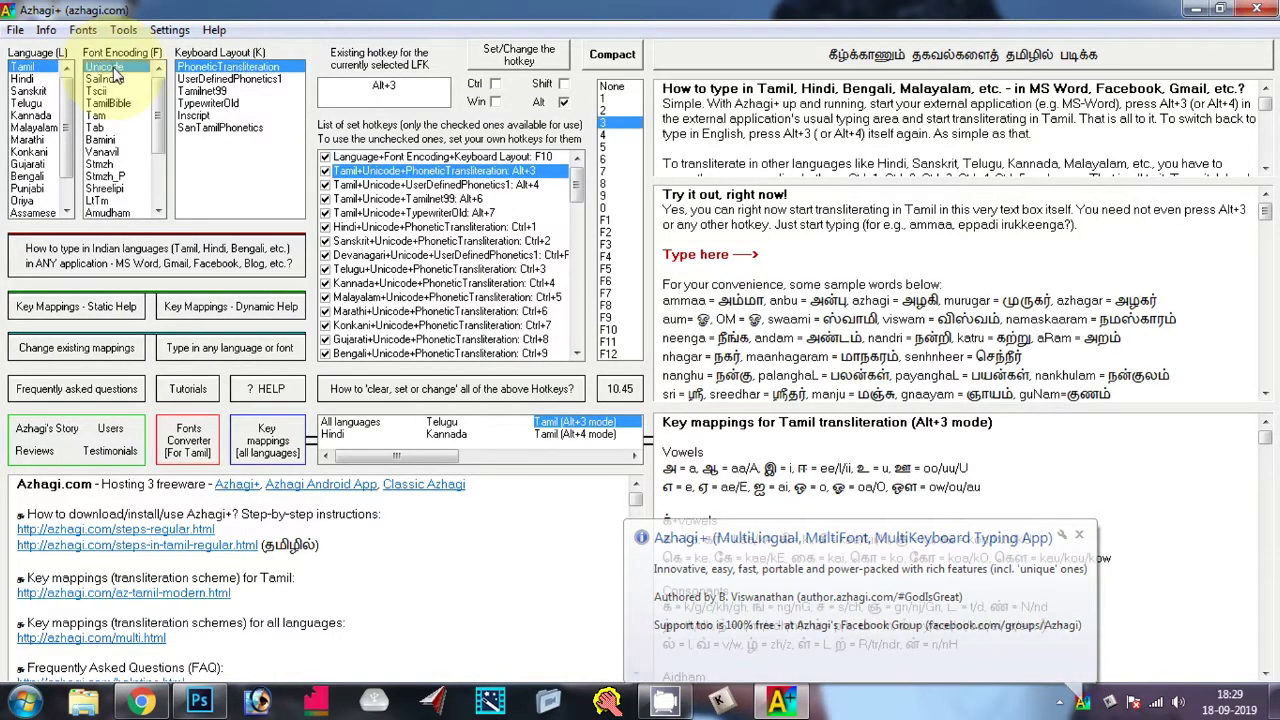
pyautogui.click(115, 176)
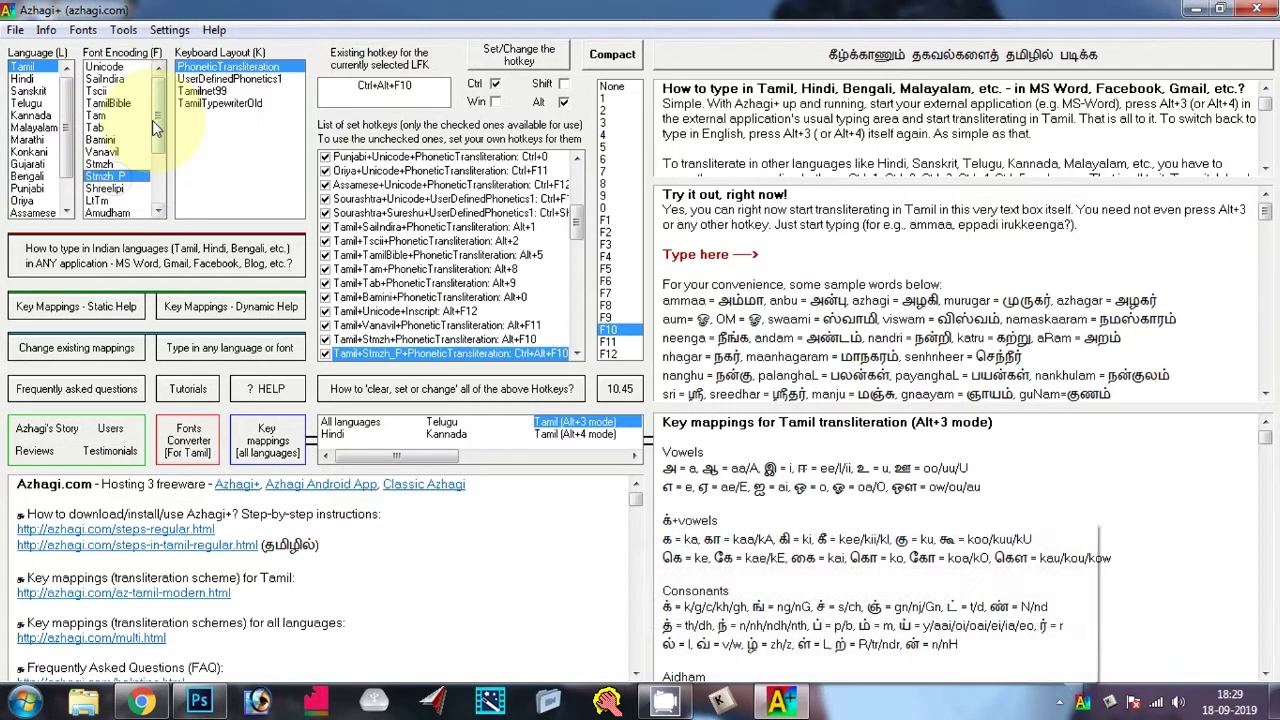
pyautogui.moveTo(155, 130); pyautogui.dragTo(157, 178)
pyautogui.click(105, 212)
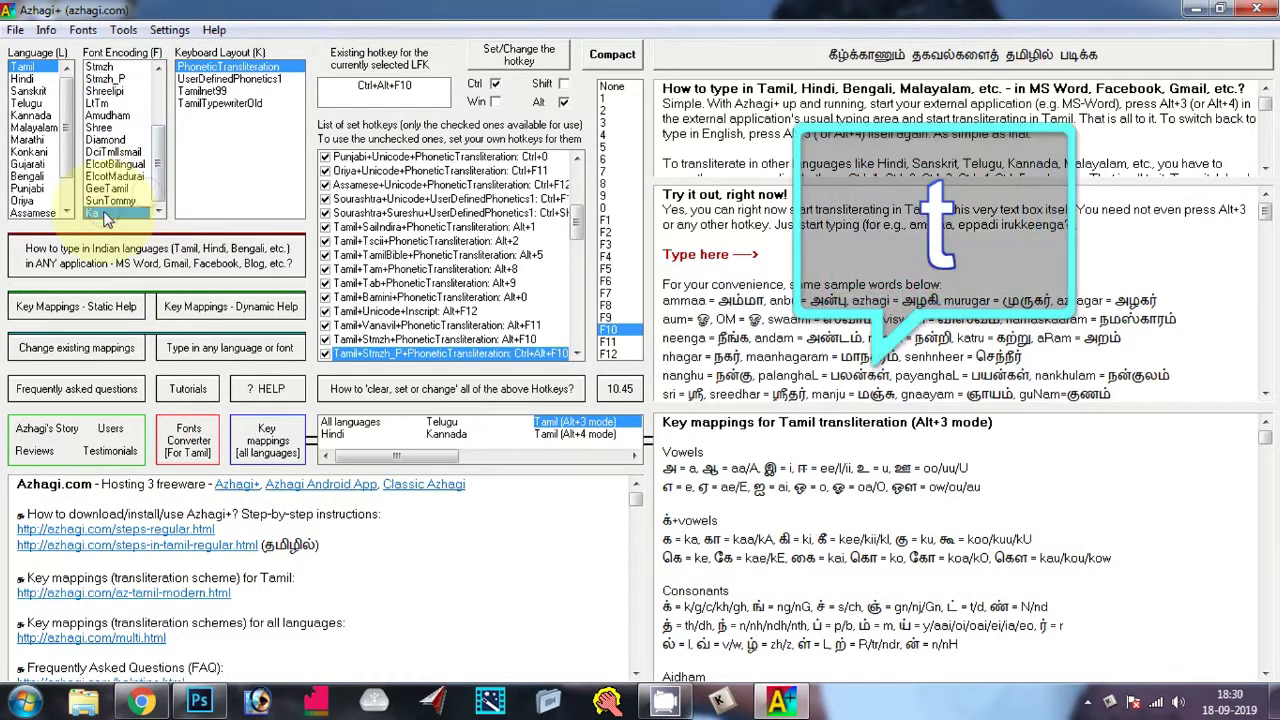
pyautogui.moveTo(162, 192); pyautogui.dragTo(133, 138)
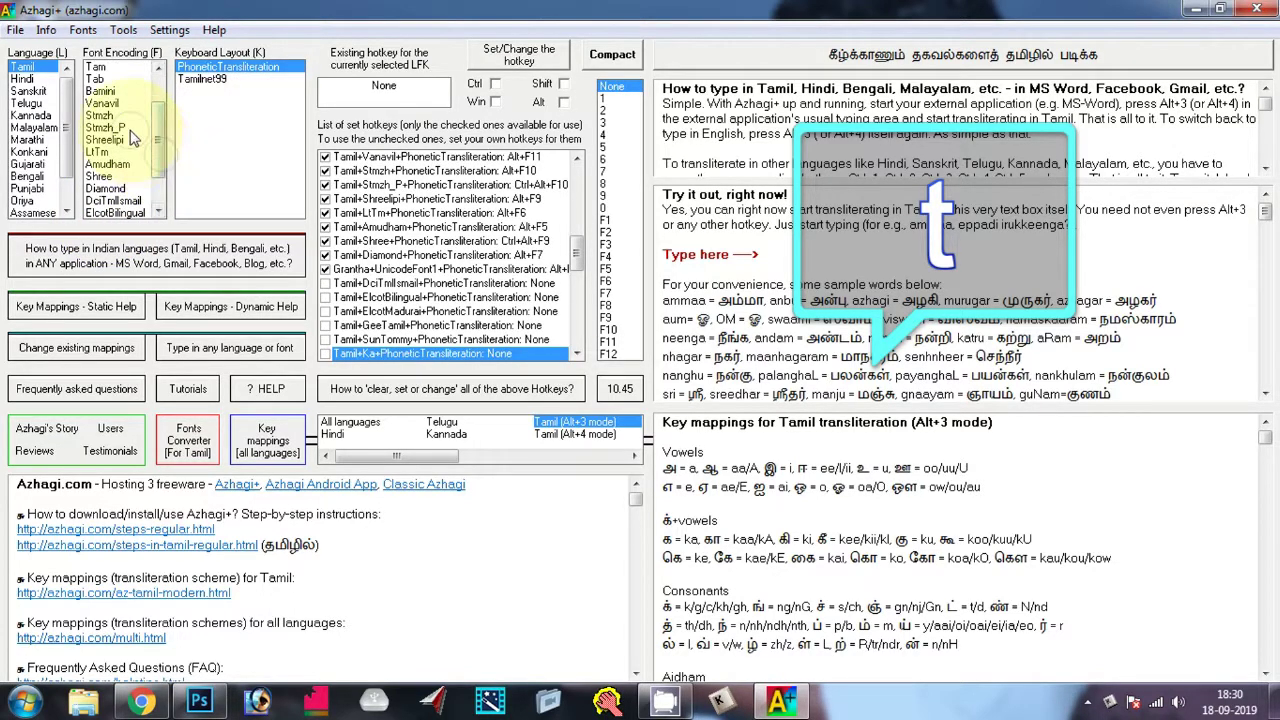
pyautogui.click(129, 131)
pyautogui.scroll(2, 110, 150)
pyautogui.click(105, 175)
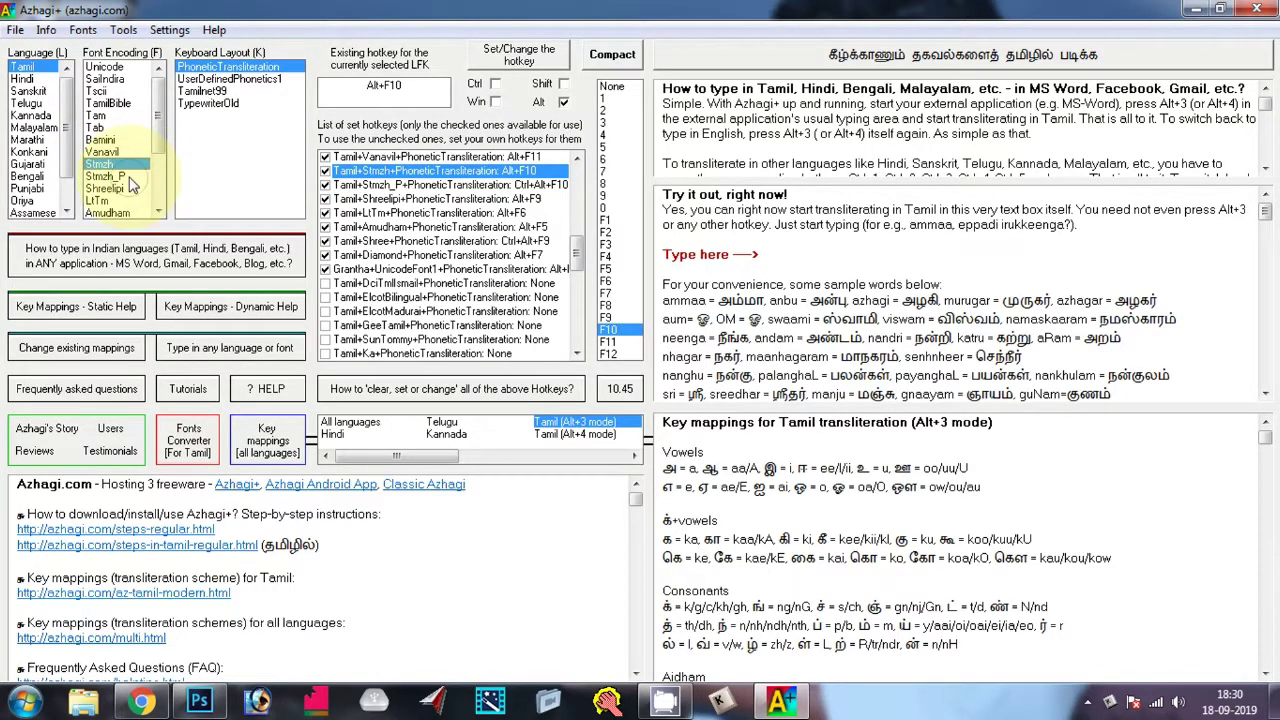
pyautogui.click(122, 177)
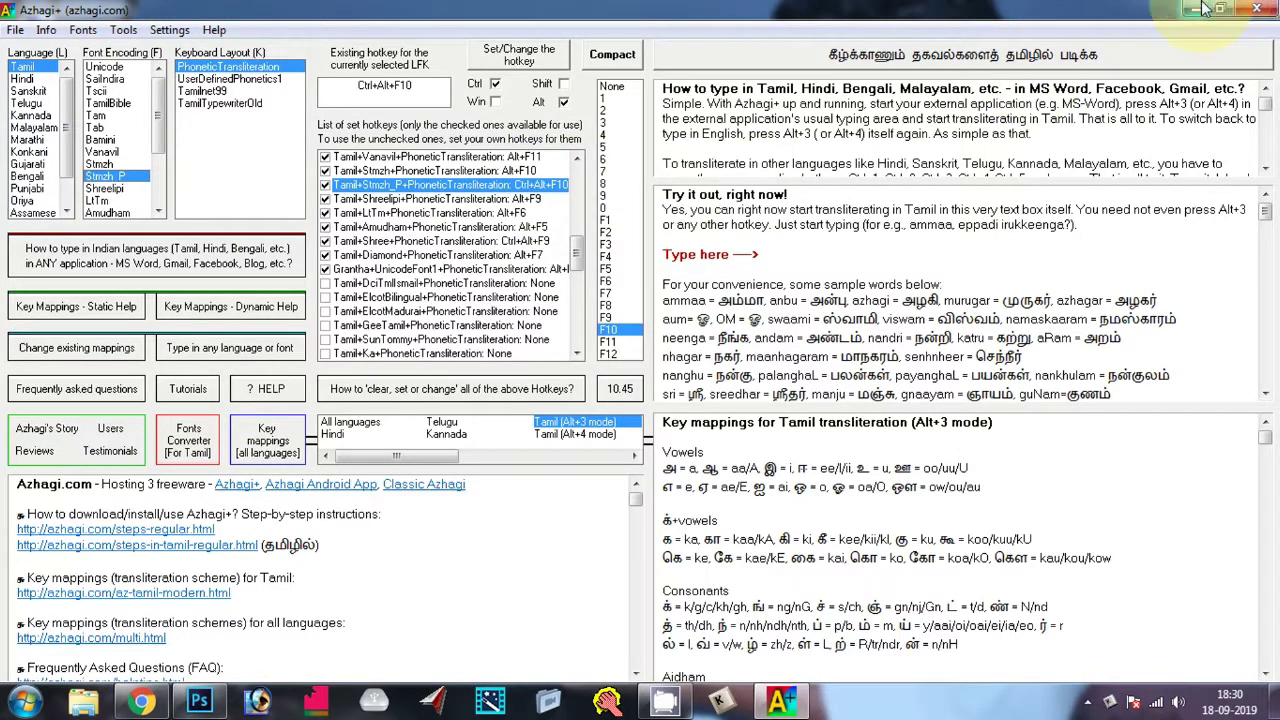
pyautogui.click(1257, 9)
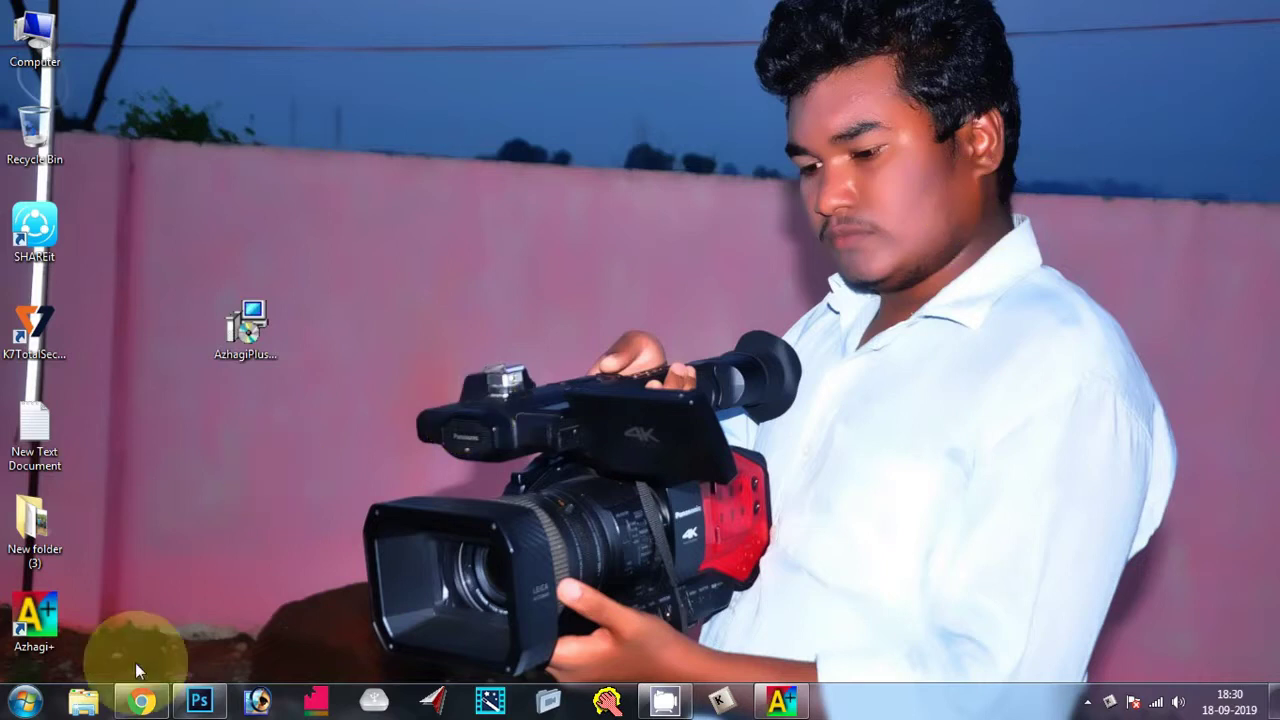
# - Switch to Photoshop and dismiss the initial New Document dialog
pyautogui.click(199, 703)
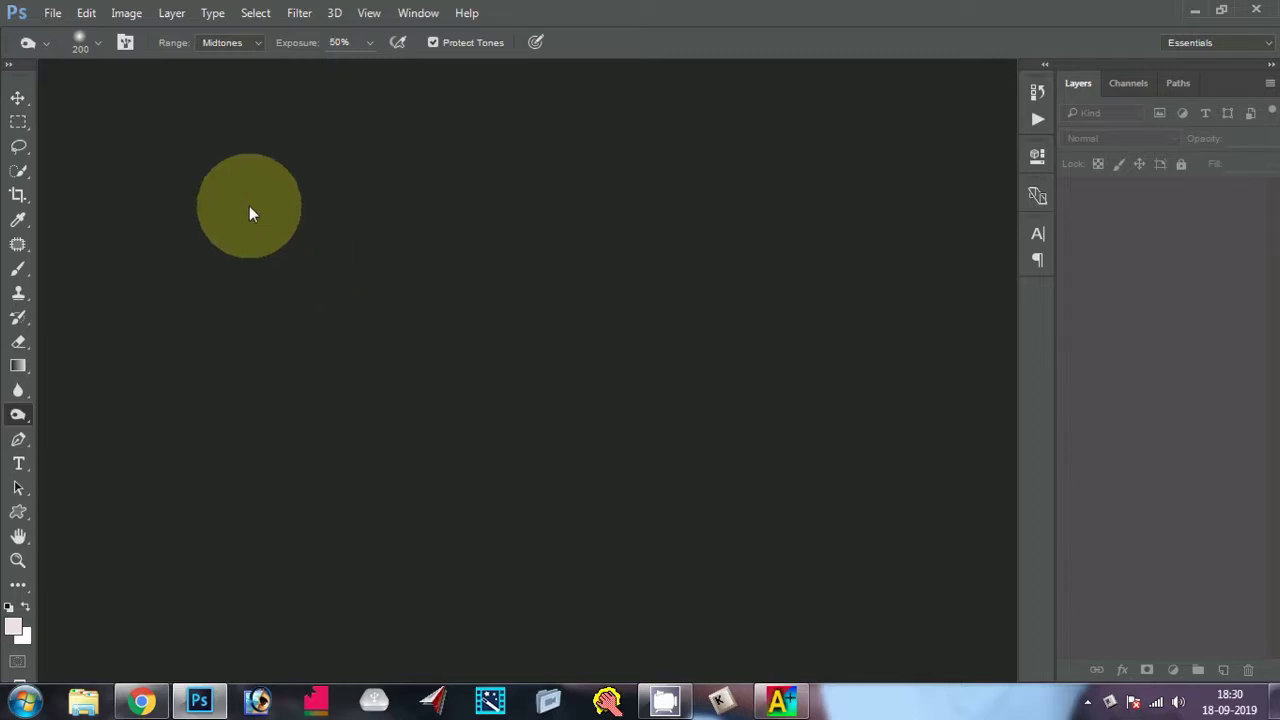
pyautogui.hotkey('ctrl', 'n')
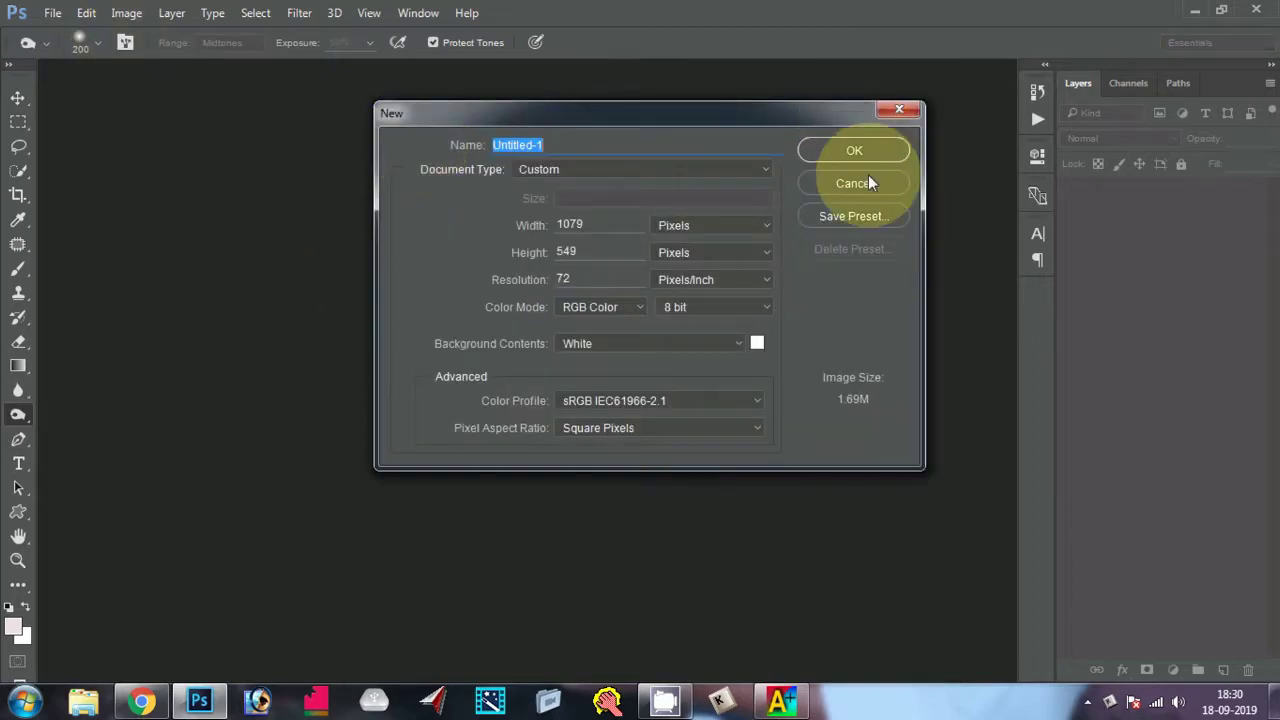
pyautogui.click(868, 185)
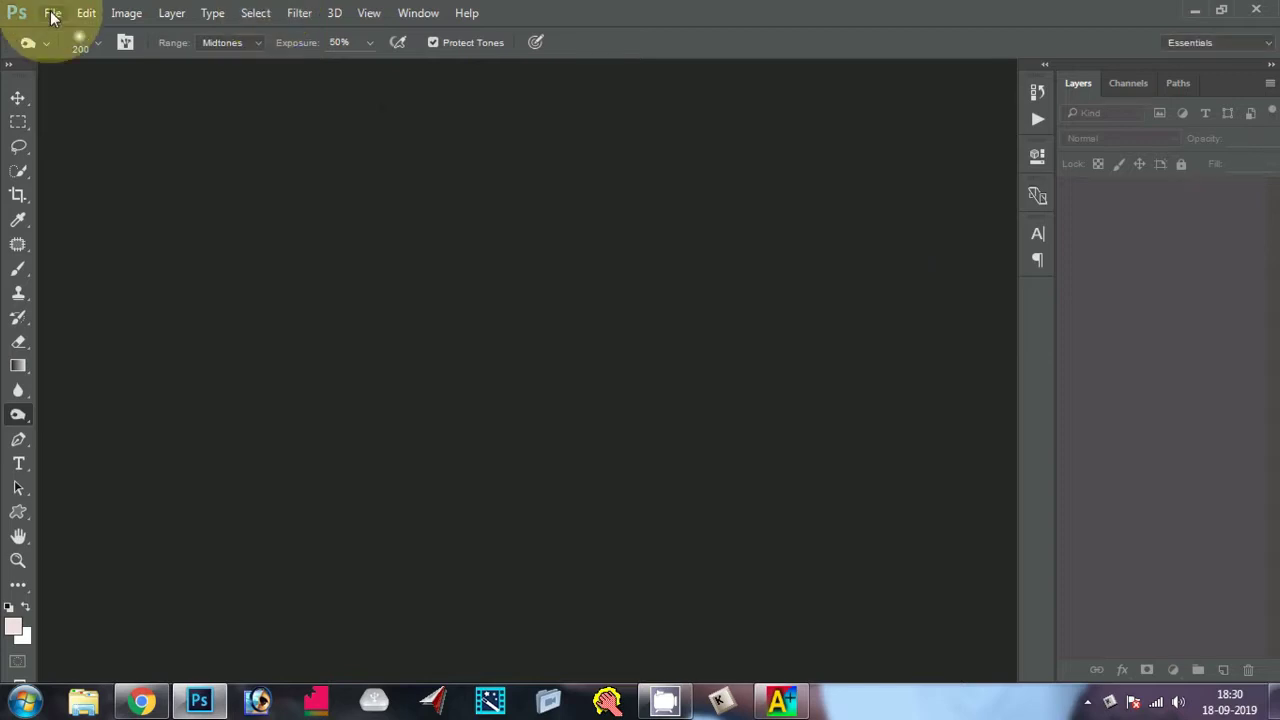
# - Create a new 1079 × 549 px document at 300 pixels/inch with Don't Color Manage
pyautogui.click(52, 13)
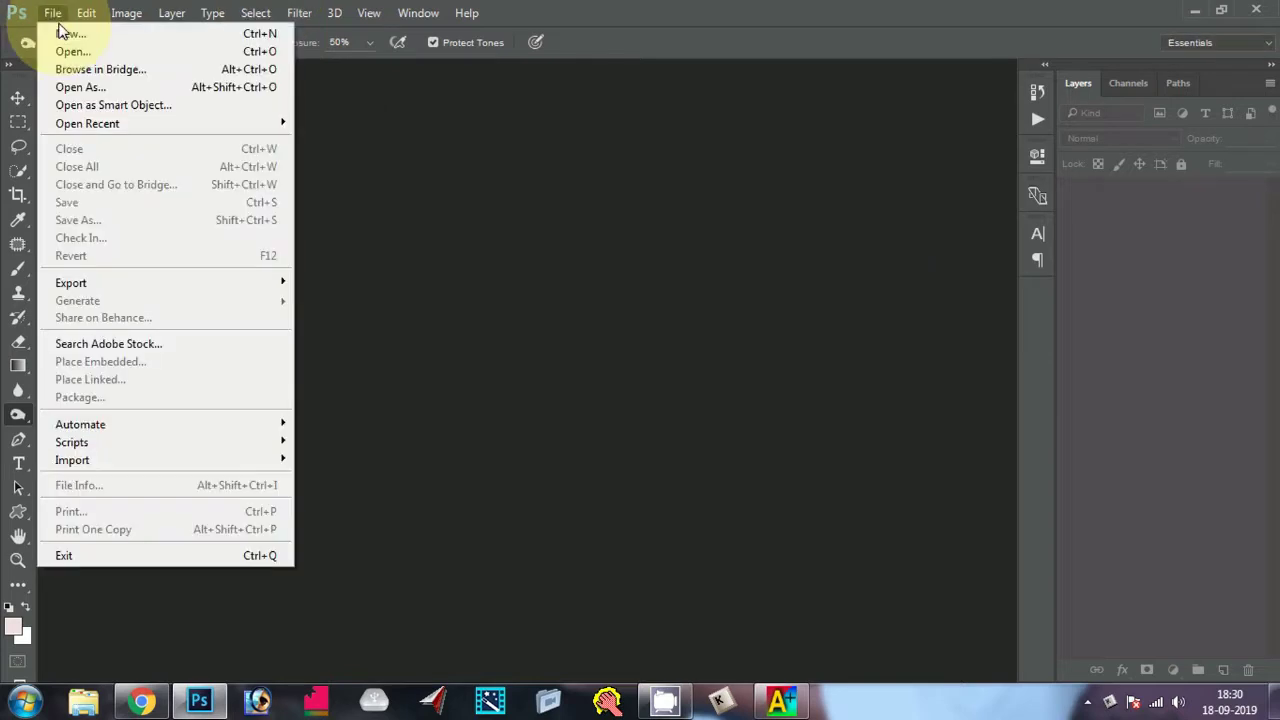
pyautogui.click(236, 34)
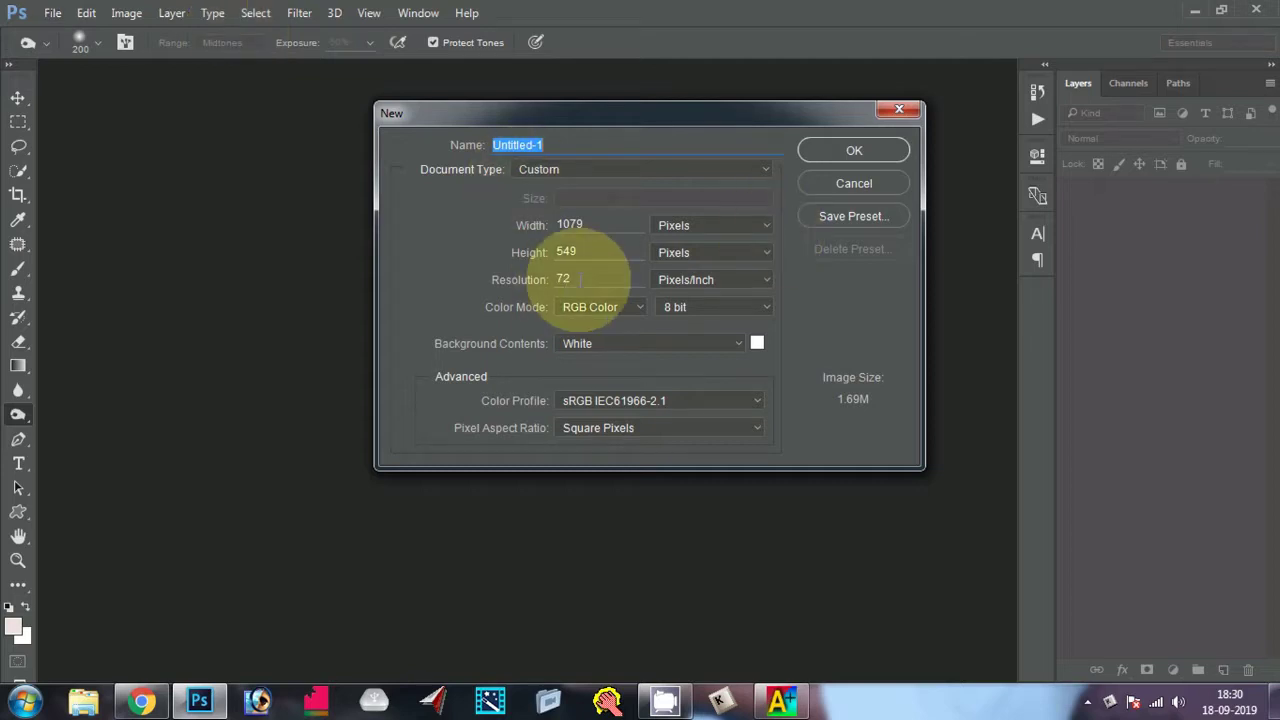
pyautogui.moveTo(580, 279); pyautogui.dragTo(522, 282)
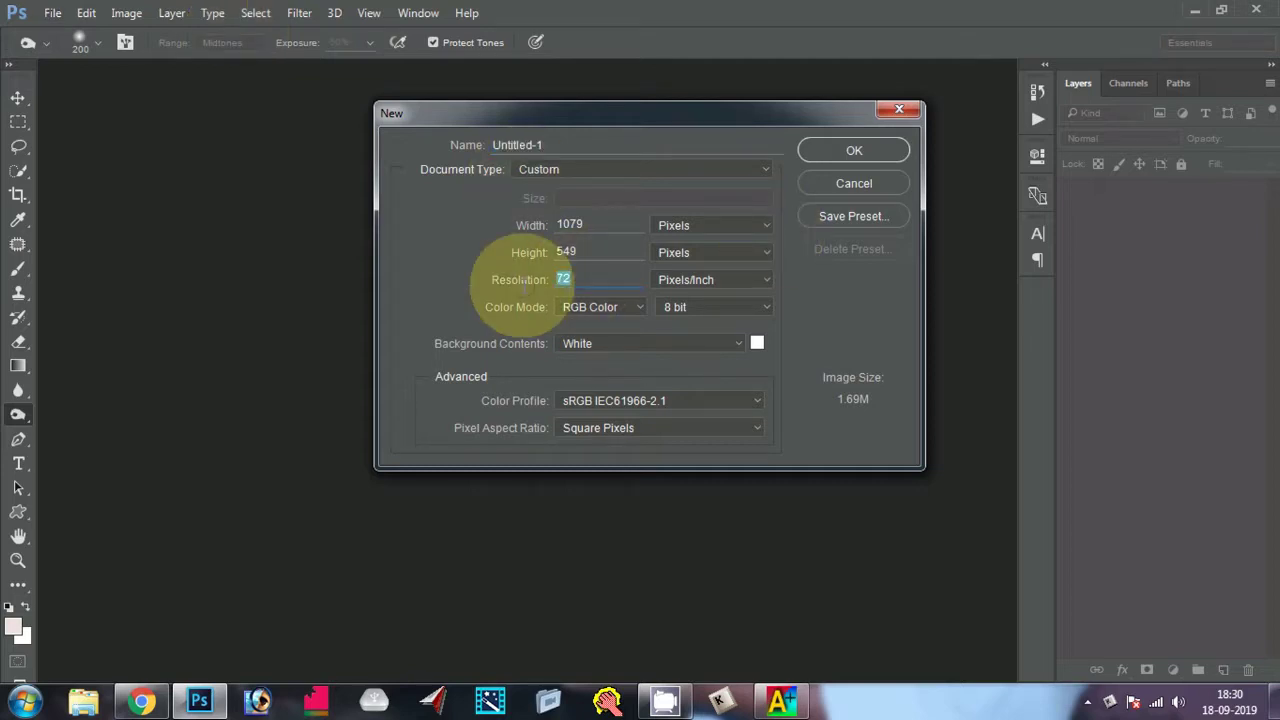
pyautogui.write('300')
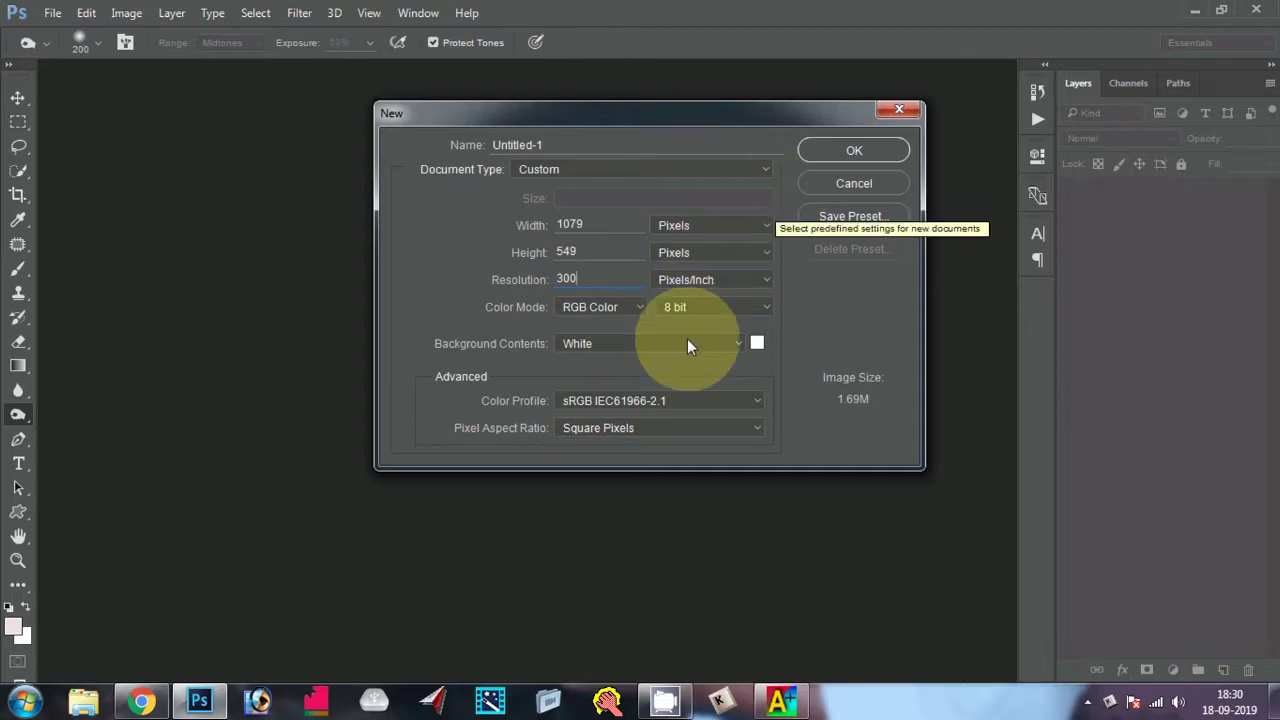
pyautogui.click(642, 399)
pyautogui.press('Up')
pyautogui.press('Up')
pyautogui.press('Up')
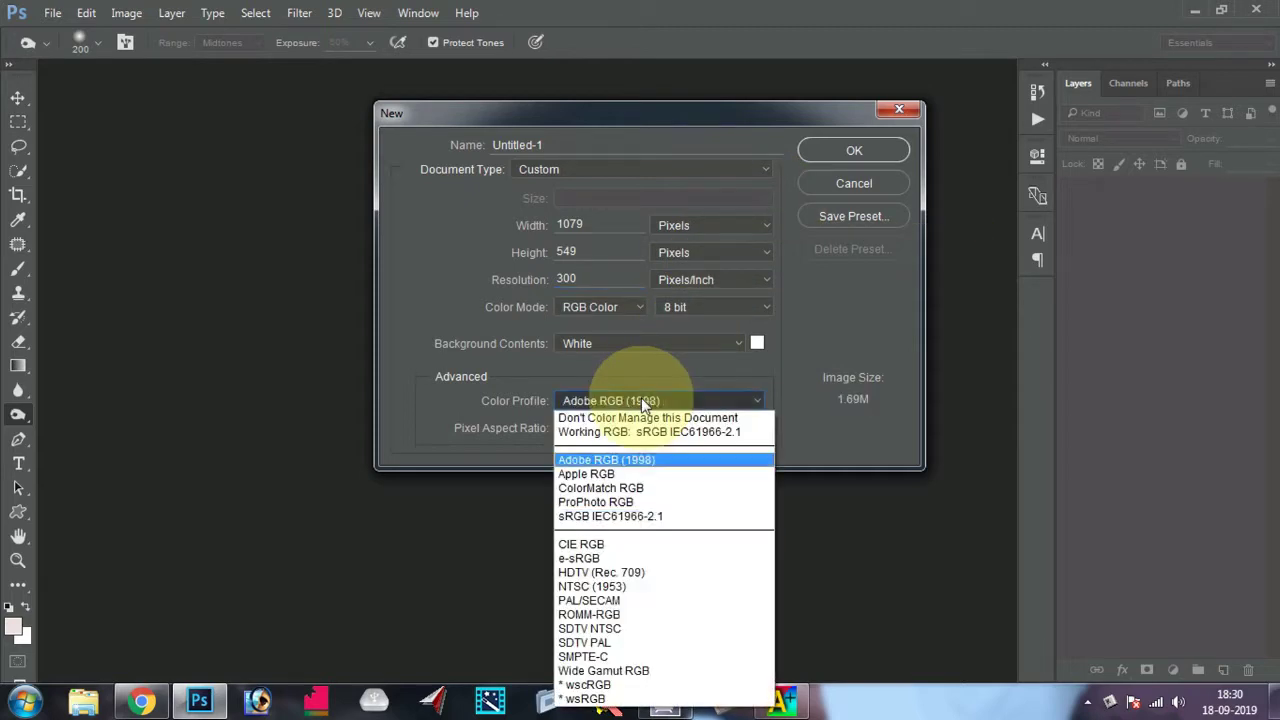
pyautogui.press('Up')
pyautogui.press('Up')
pyautogui.press('Return')
pyautogui.click(856, 145)
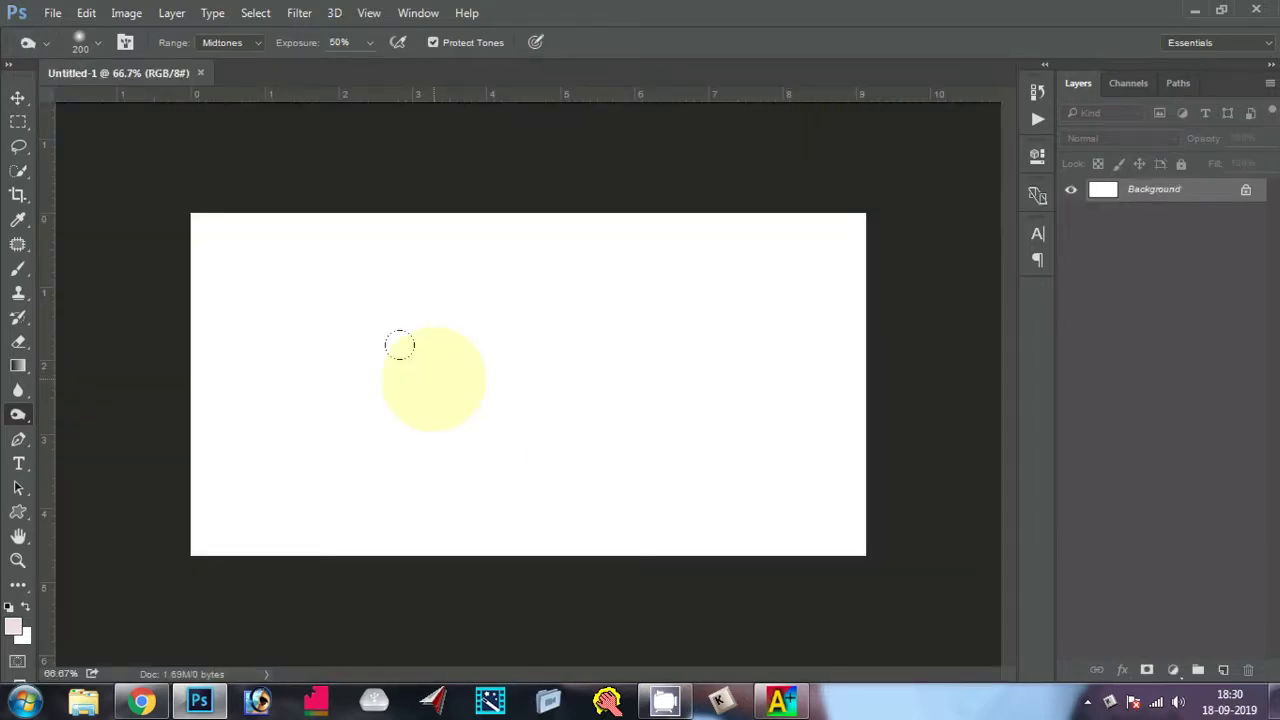
# - Start a trial text box on the blank Untitled-1 canvas with the Type tool, then discard it
pyautogui.click(18, 463)
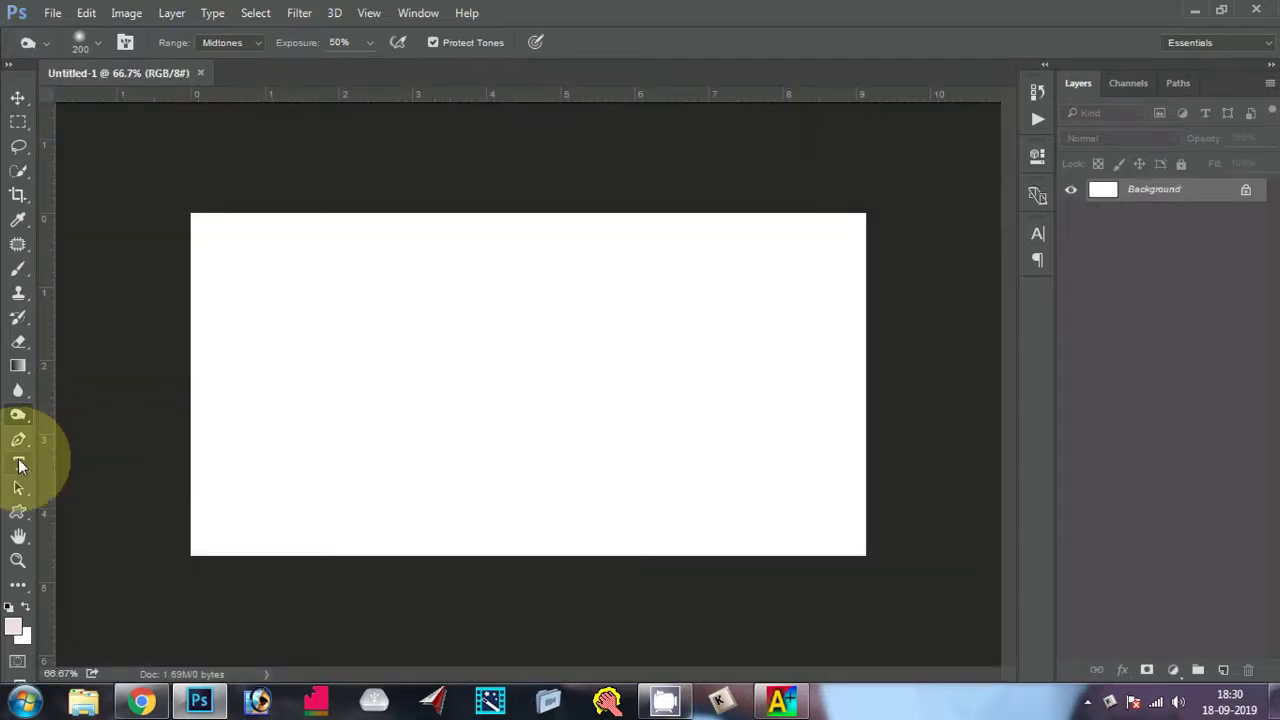
pyautogui.click(281, 338)
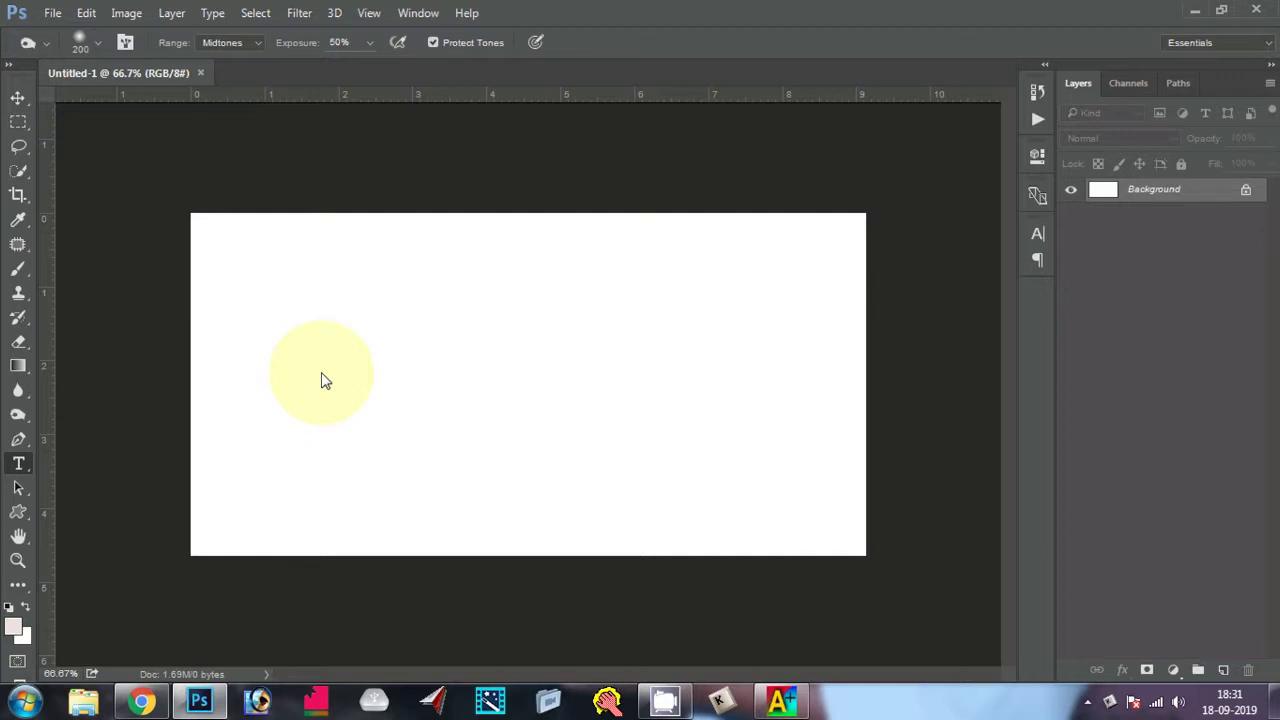
pyautogui.press('6')
pyautogui.click(290, 340)
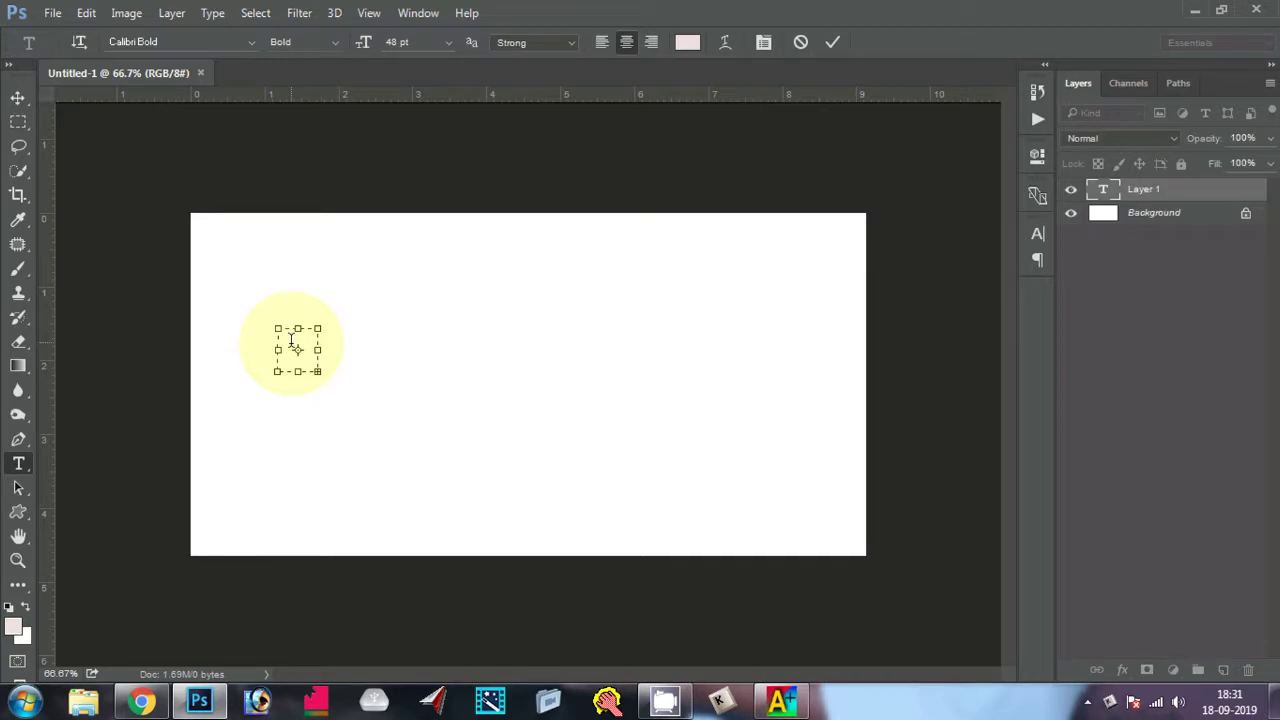
pyautogui.press('Escape')
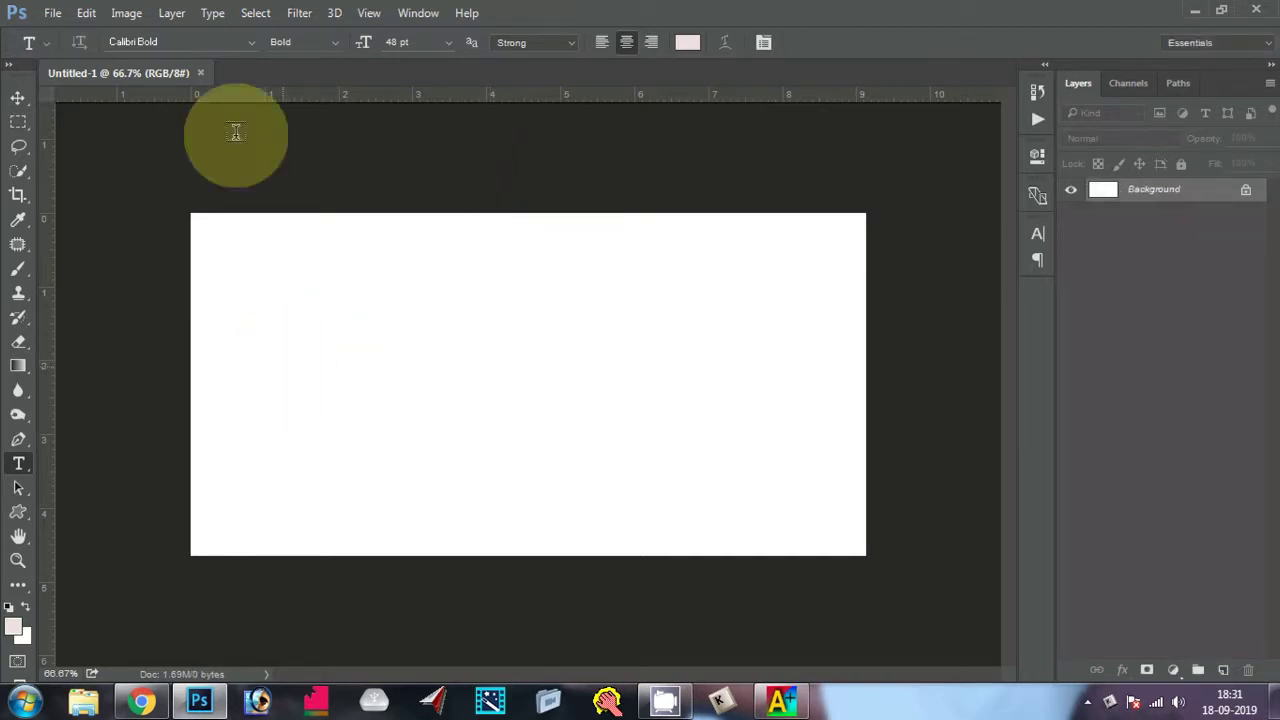
# - Search the font list for 'st' and apply STMZH - 007 Regular
pyautogui.click(215, 43)
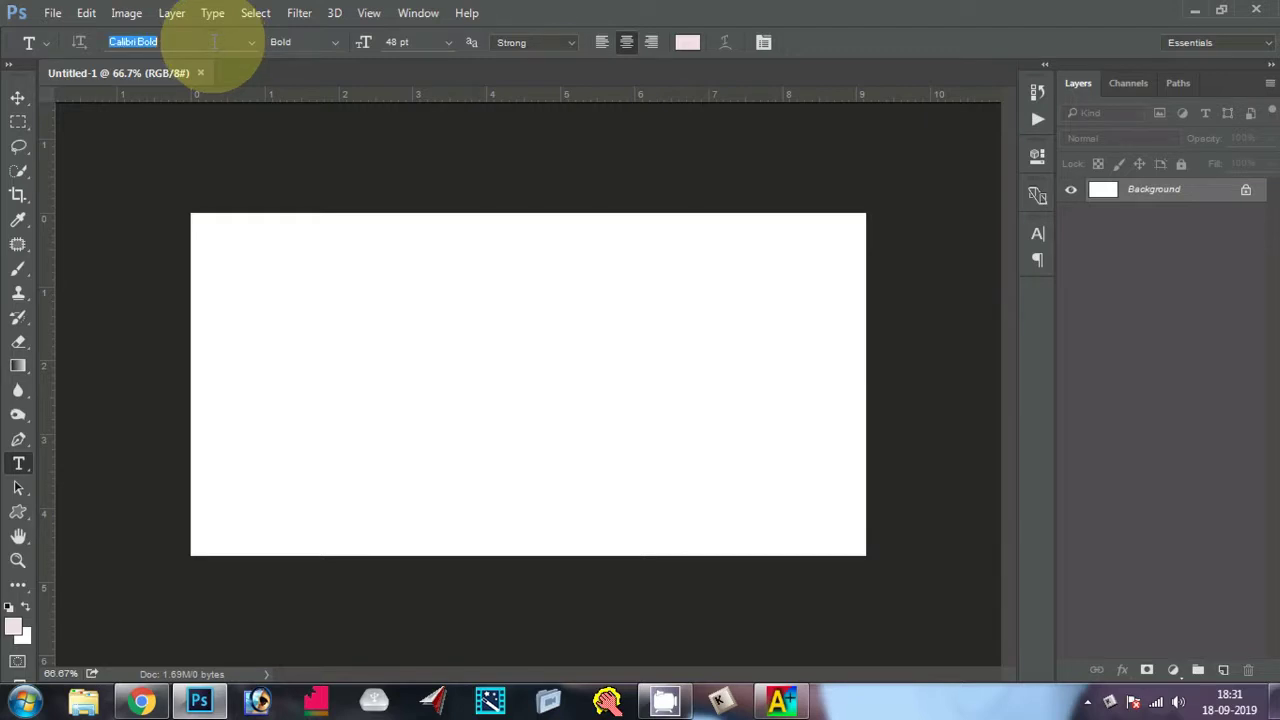
pyautogui.write('s')
pyautogui.click(215, 42)
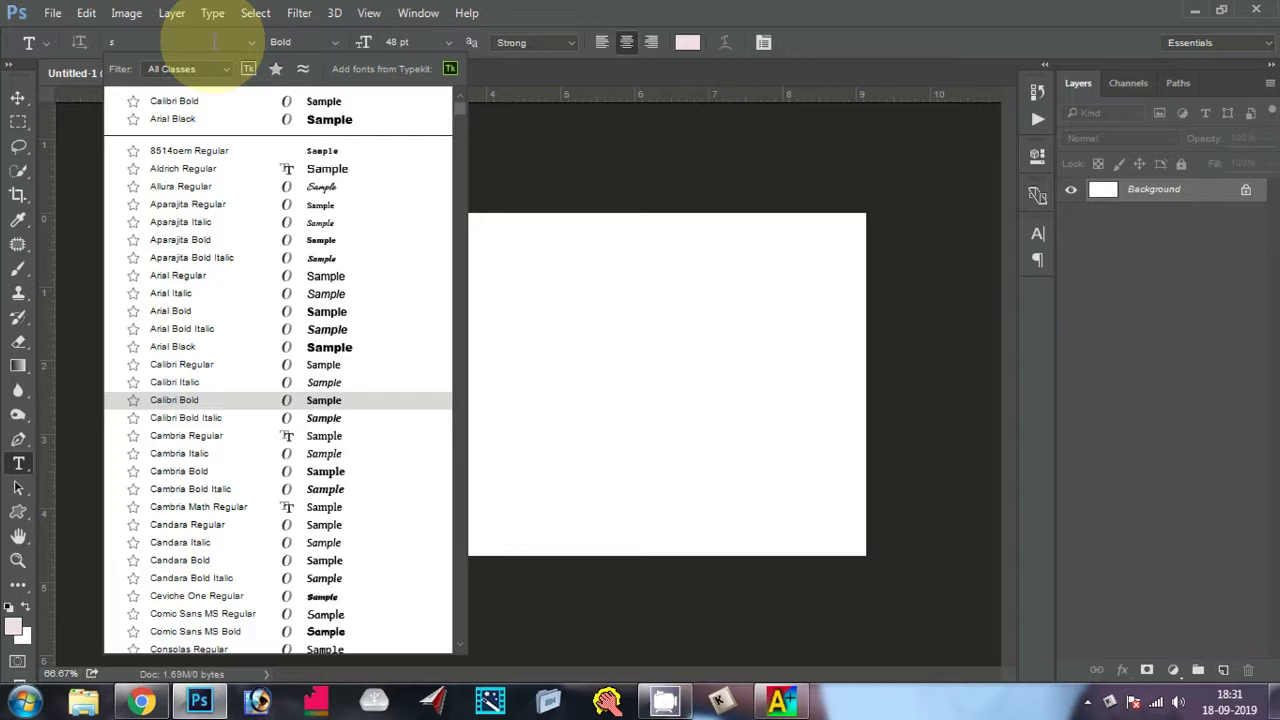
pyautogui.write('a')
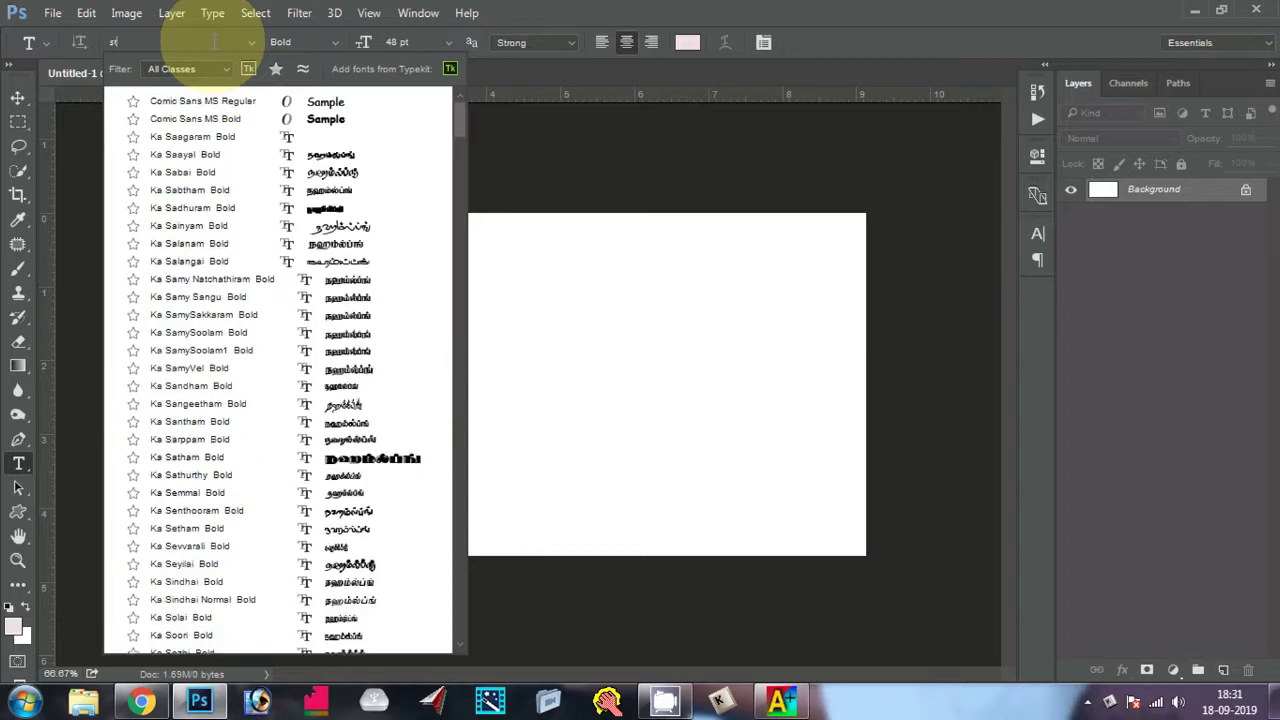
pyautogui.write('r')
pyautogui.press('BackSpace')
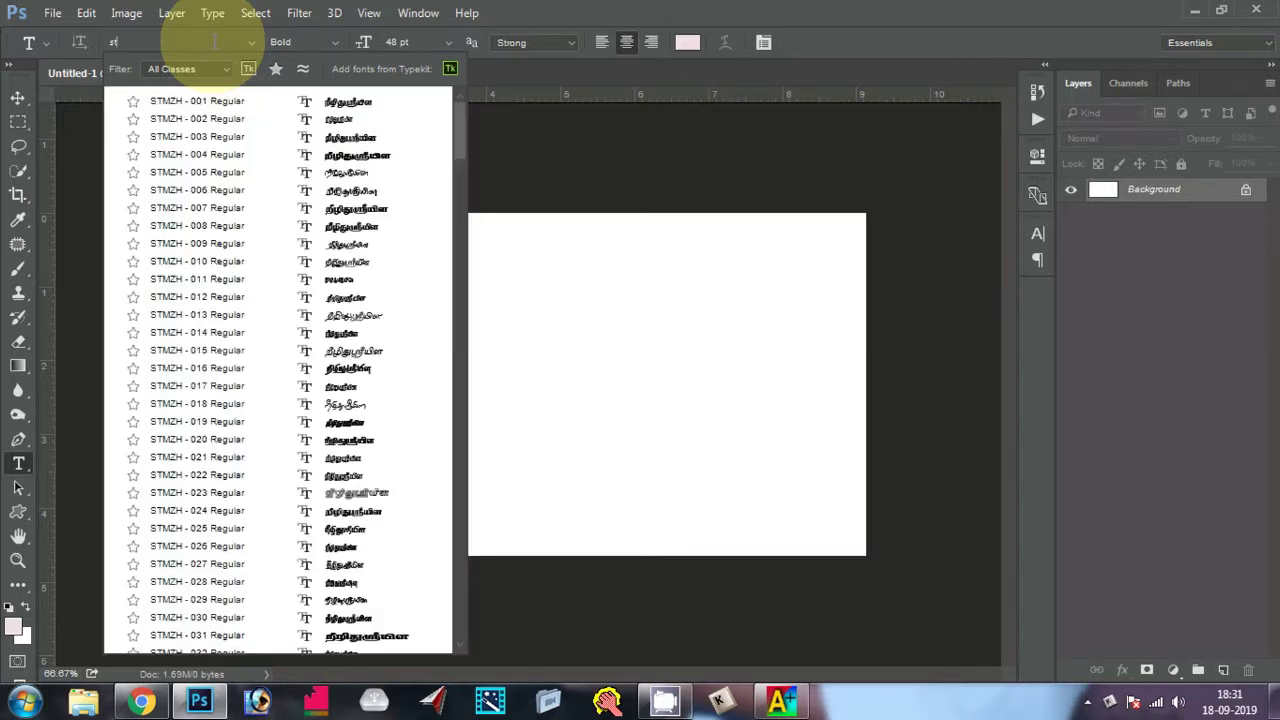
pyautogui.press('Down')
pyautogui.press('Down')
pyautogui.press('Down')
pyautogui.press('Down')
pyautogui.press('Down')
pyautogui.press('Down')
pyautogui.press('Down')
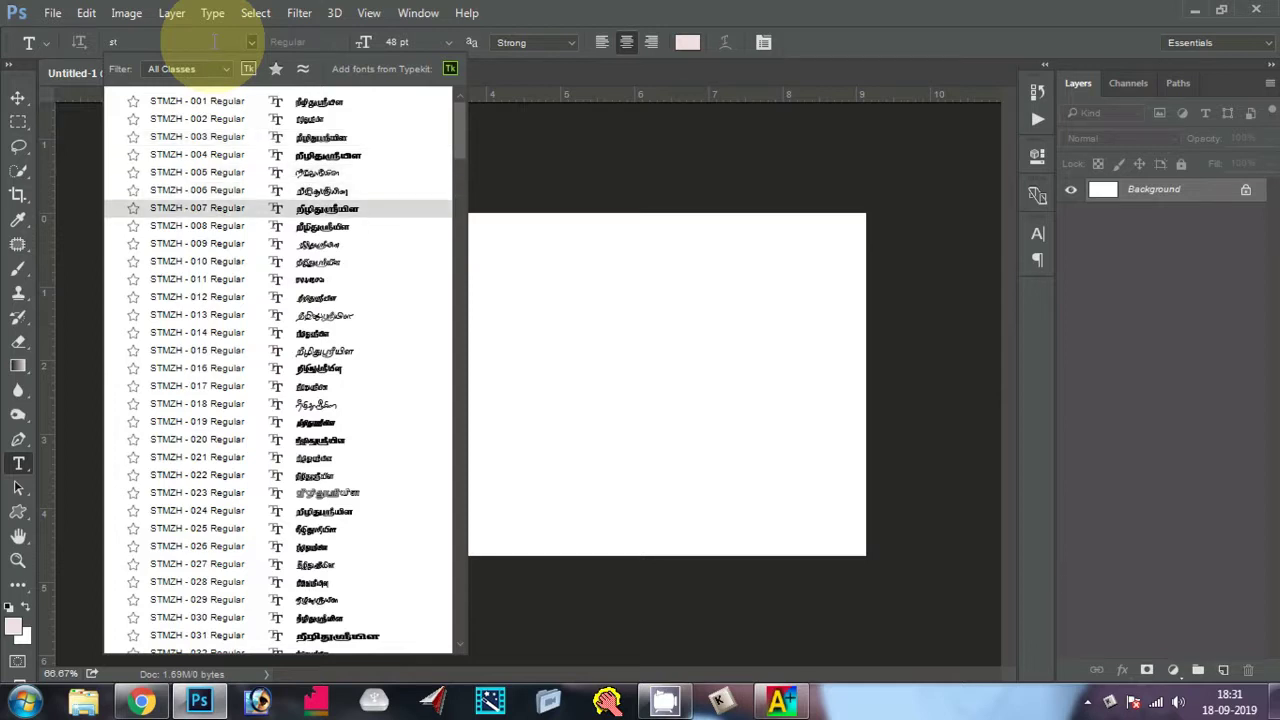
pyautogui.press('Return')
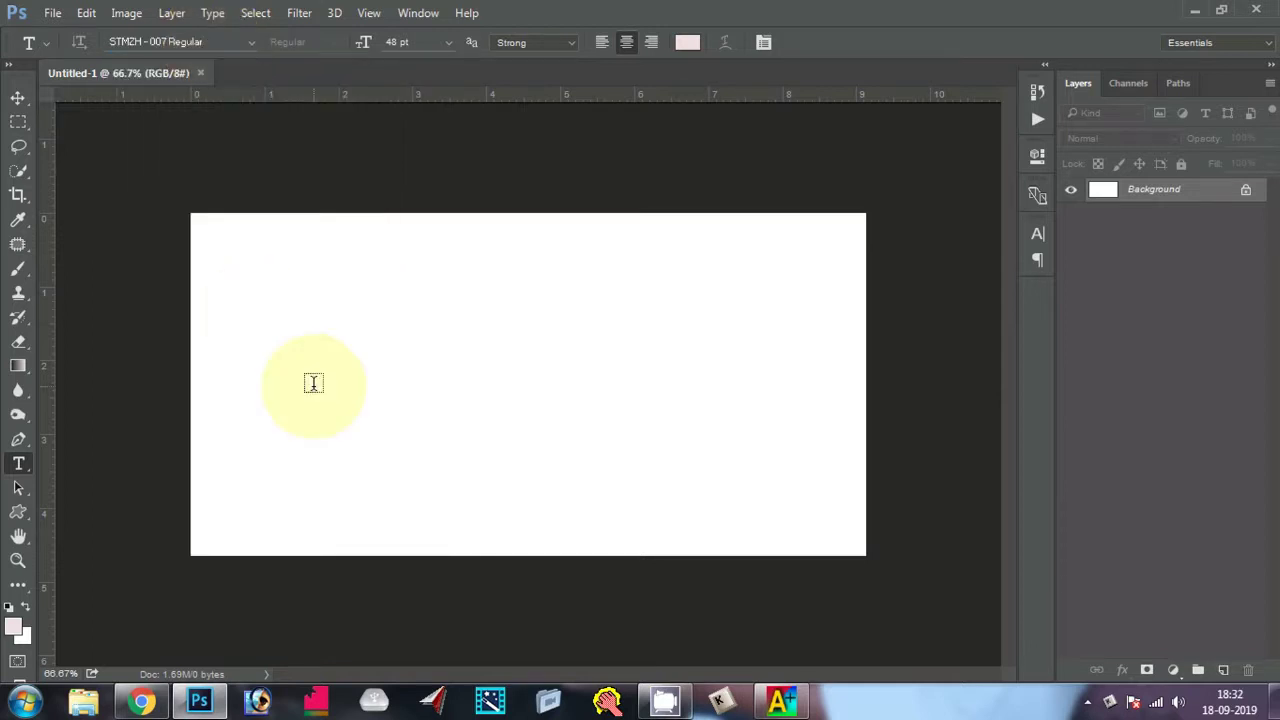
# - Start a text box on the left of the canvas and erase the test letters 'abc'
pyautogui.click(313, 383)
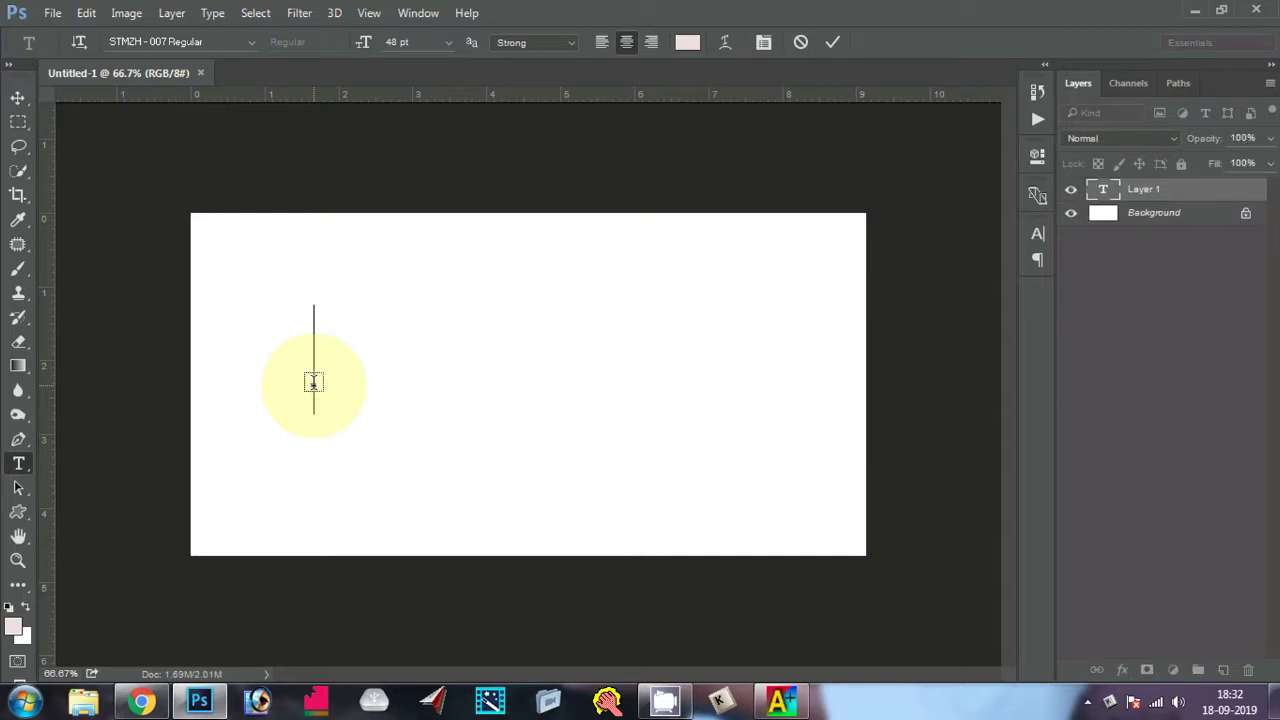
pyautogui.write('abc')
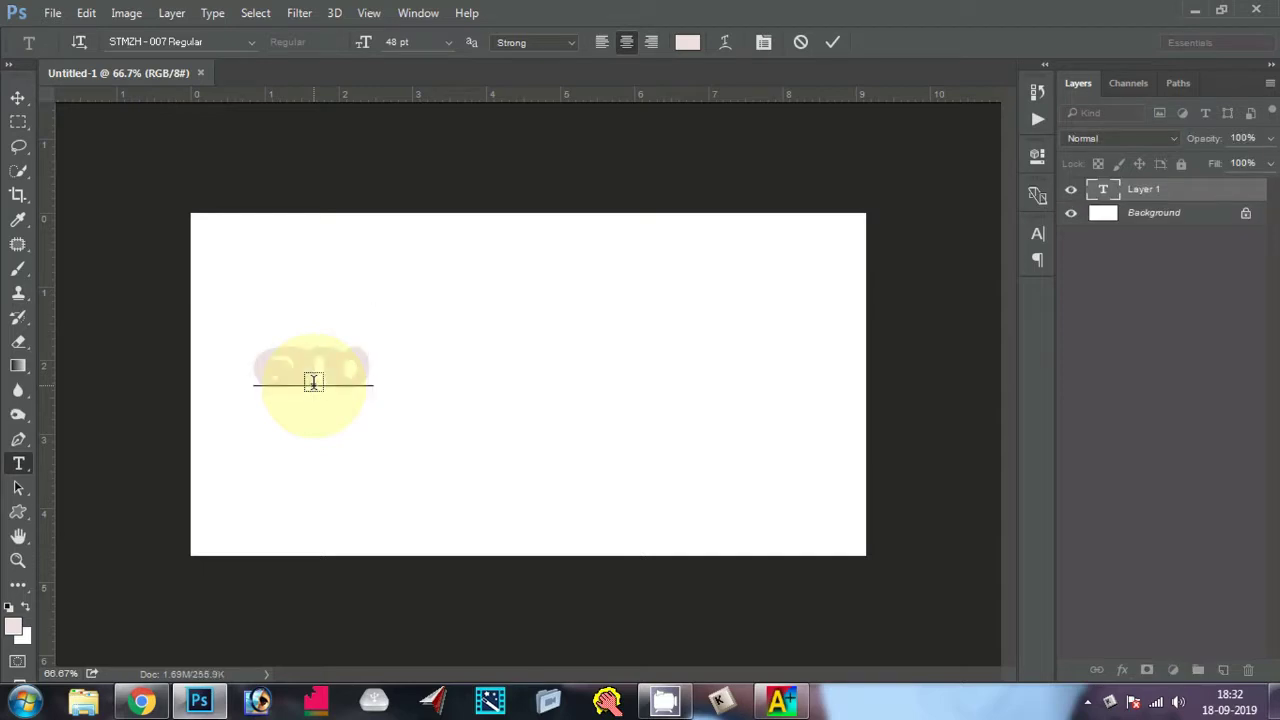
pyautogui.press('BackSpace')
pyautogui.press('BackSpace')
pyautogui.press('BackSpace')
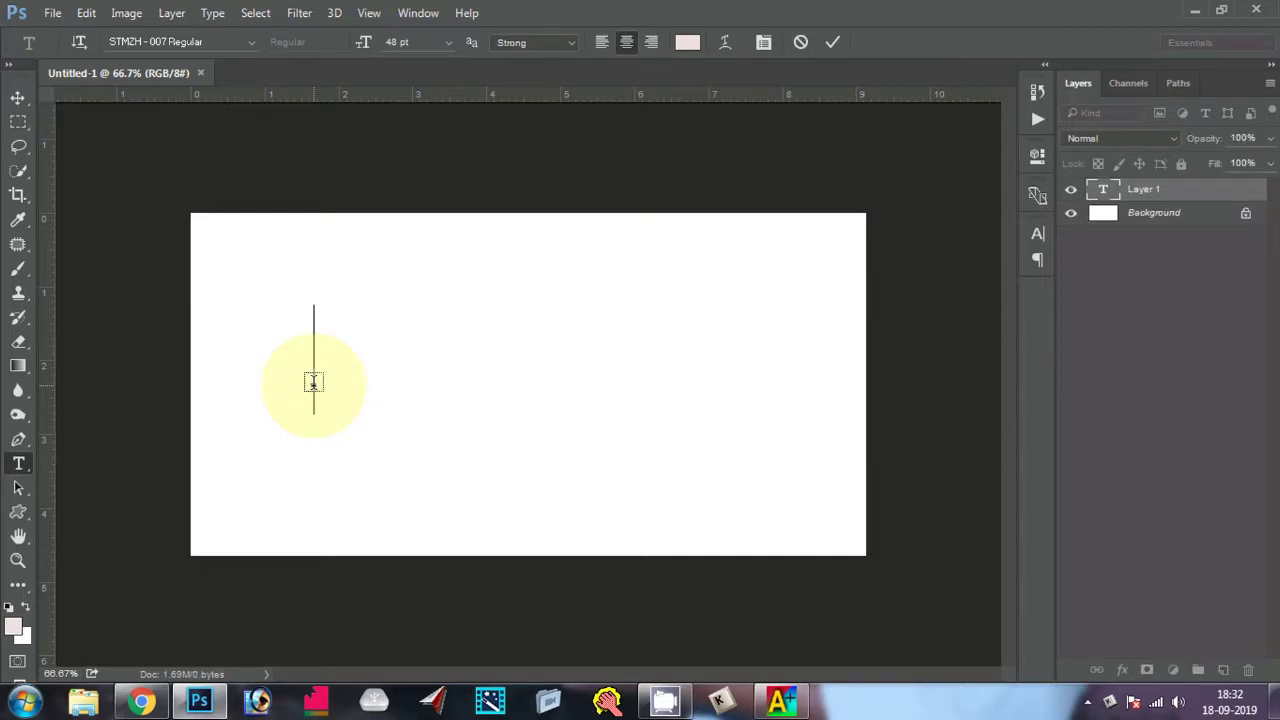
# - Show and hide Azhagi+, then switch on its Tamil transliteration with Ctrl
pyautogui.click(785, 703)
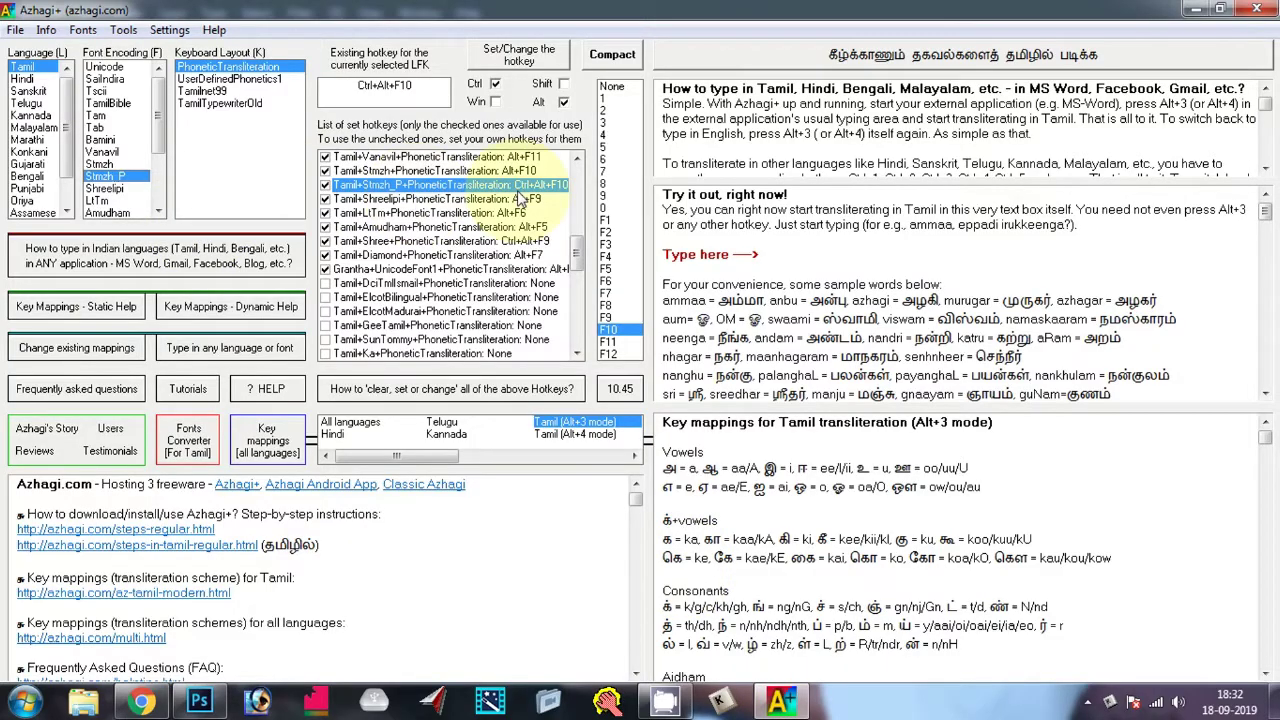
pyautogui.click(1194, 9)
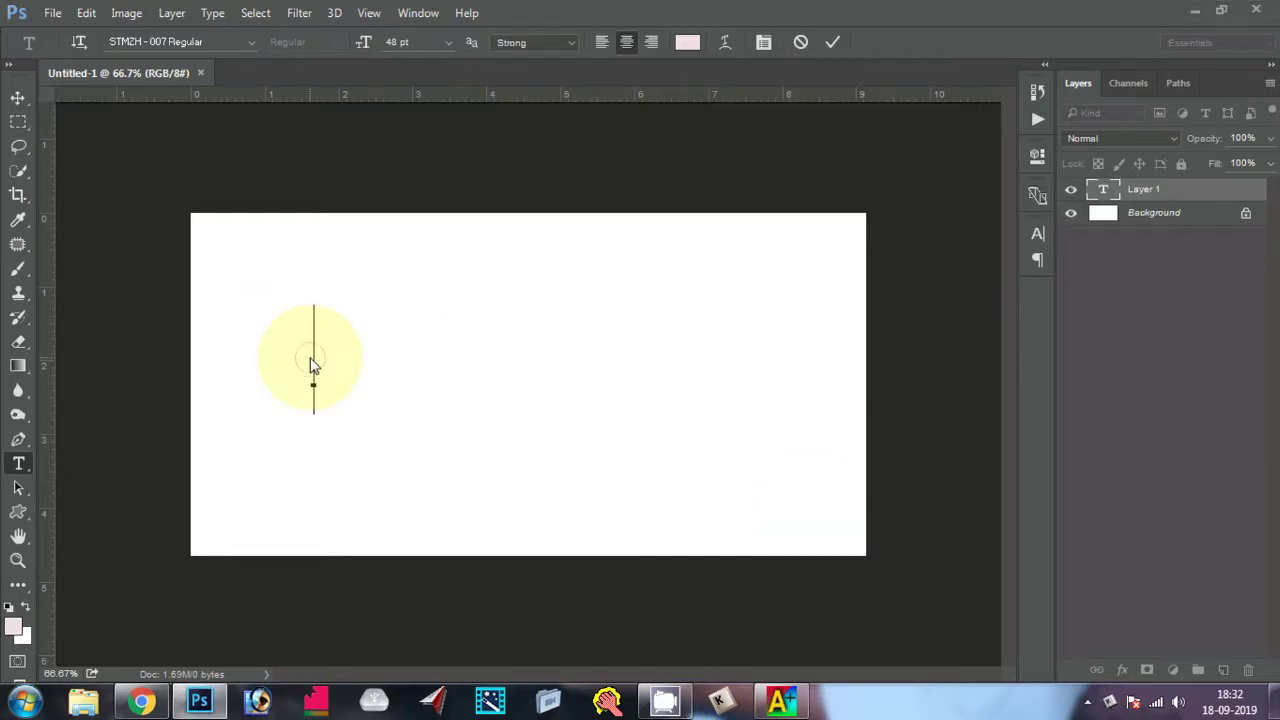
pyautogui.write('amma')
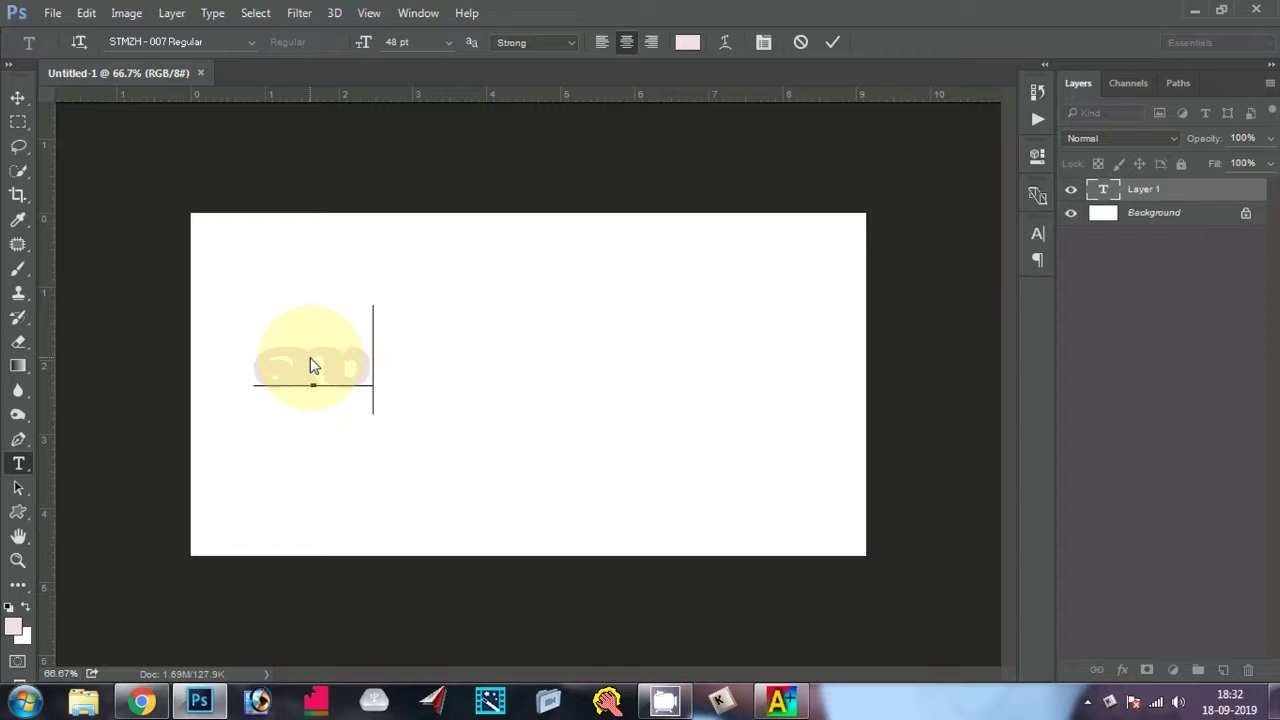
pyautogui.press('BackSpace')
pyautogui.press('BackSpace')
pyautogui.press('BackSpace')
pyautogui.press('ctrl')
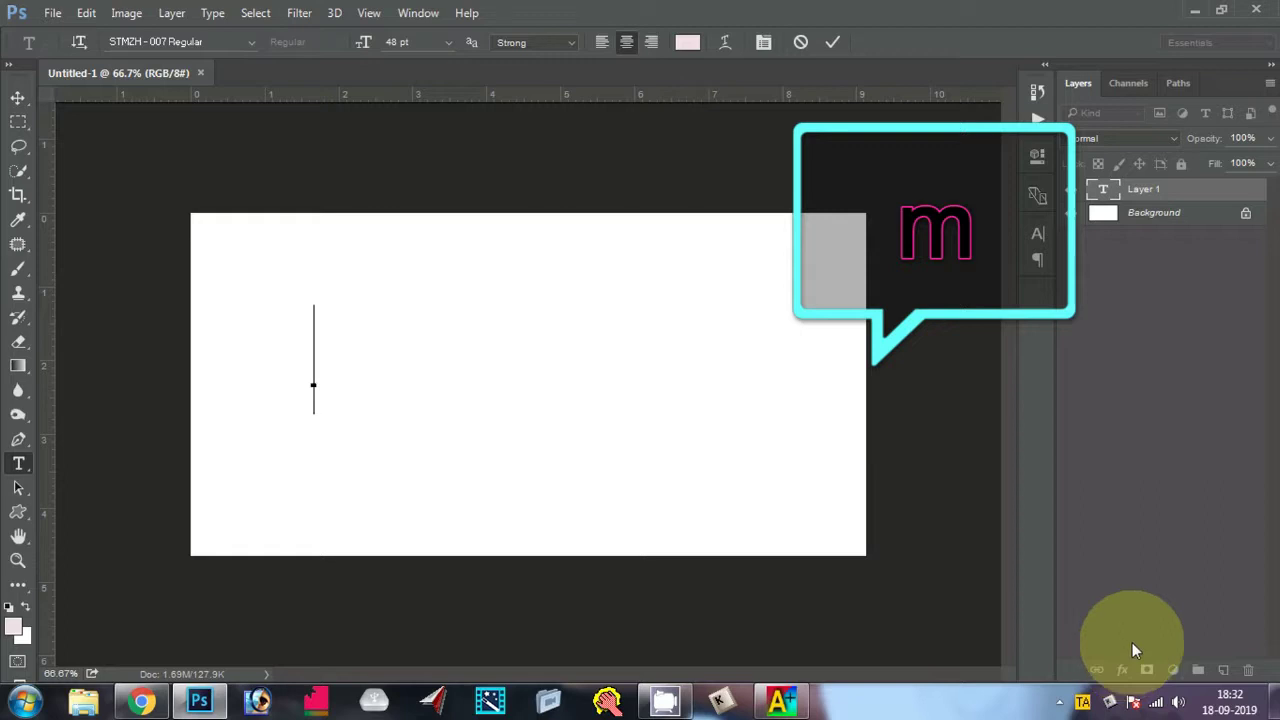
# - Type a Tamil word, then colour it black and set its size to 11 pt
pyautogui.write('கி')
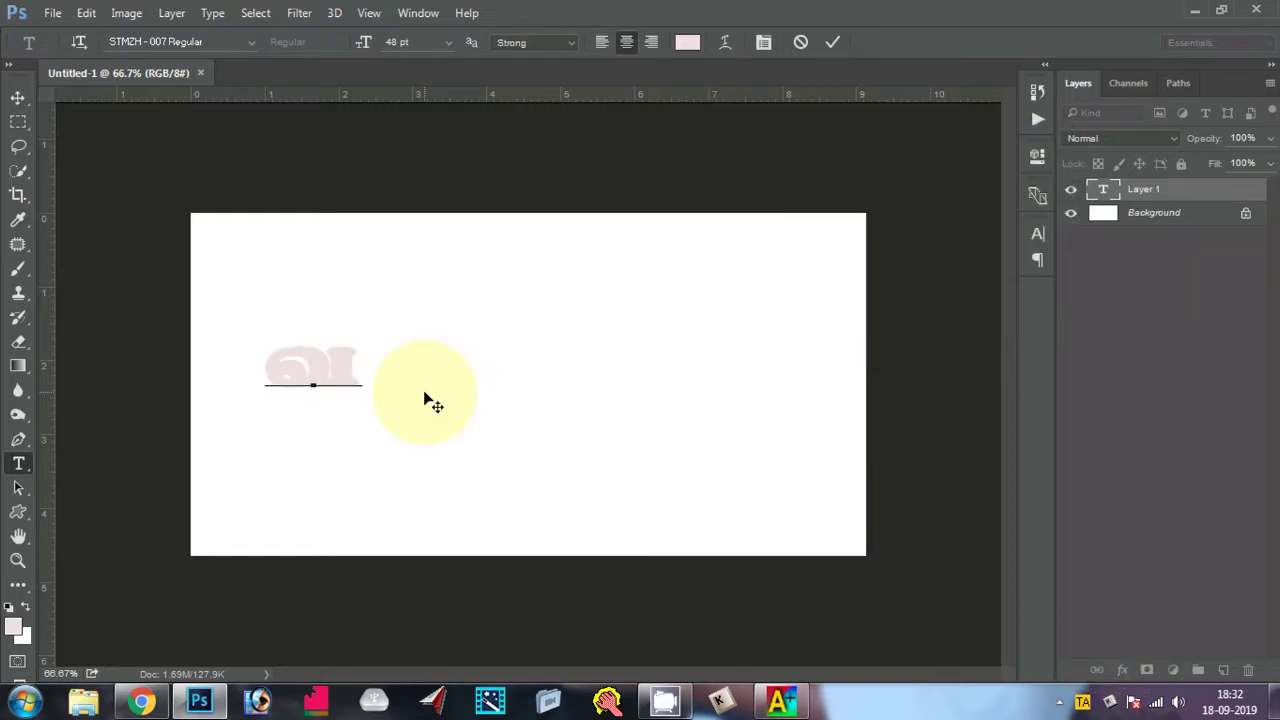
pyautogui.write('ண')
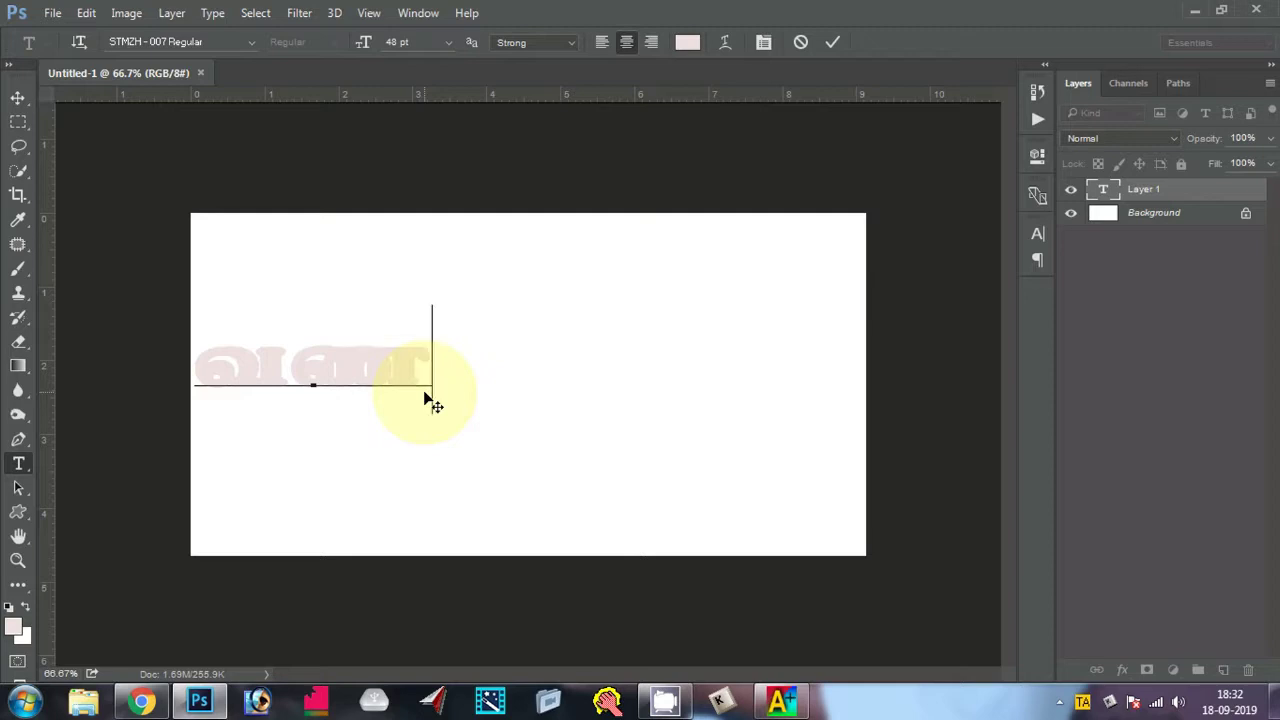
pyautogui.doubleClick(430, 400)
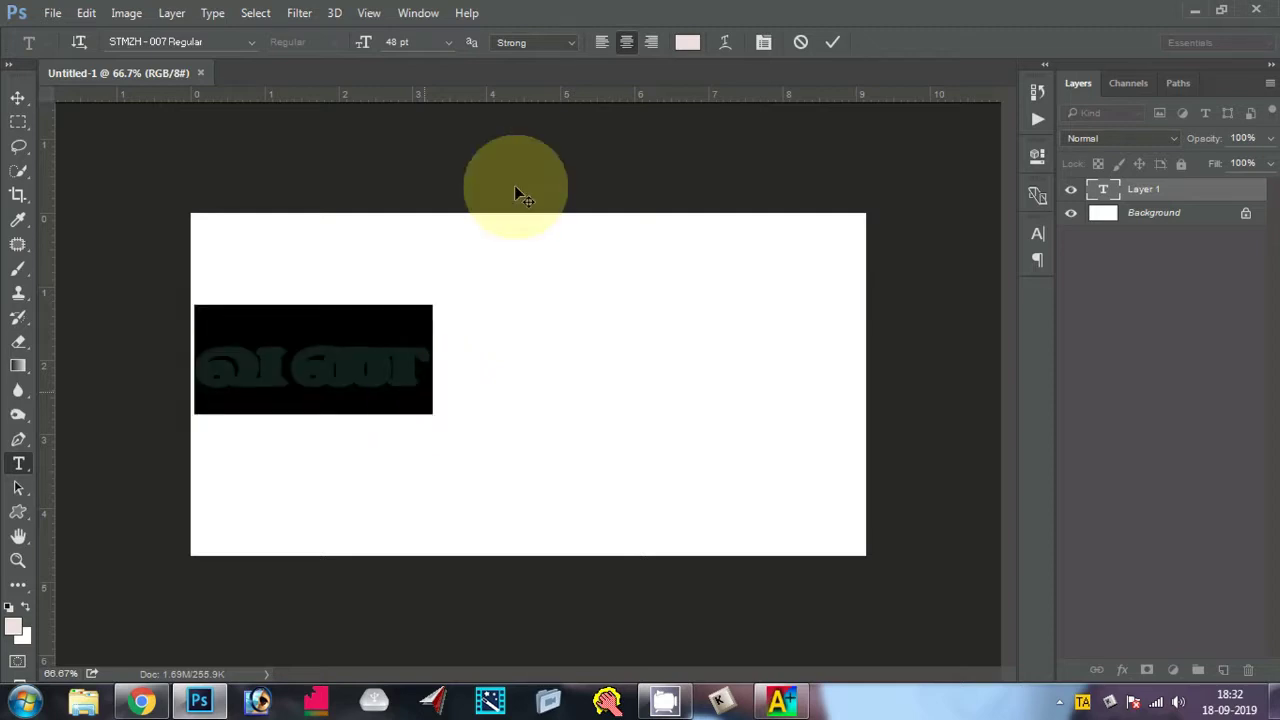
pyautogui.click(687, 42)
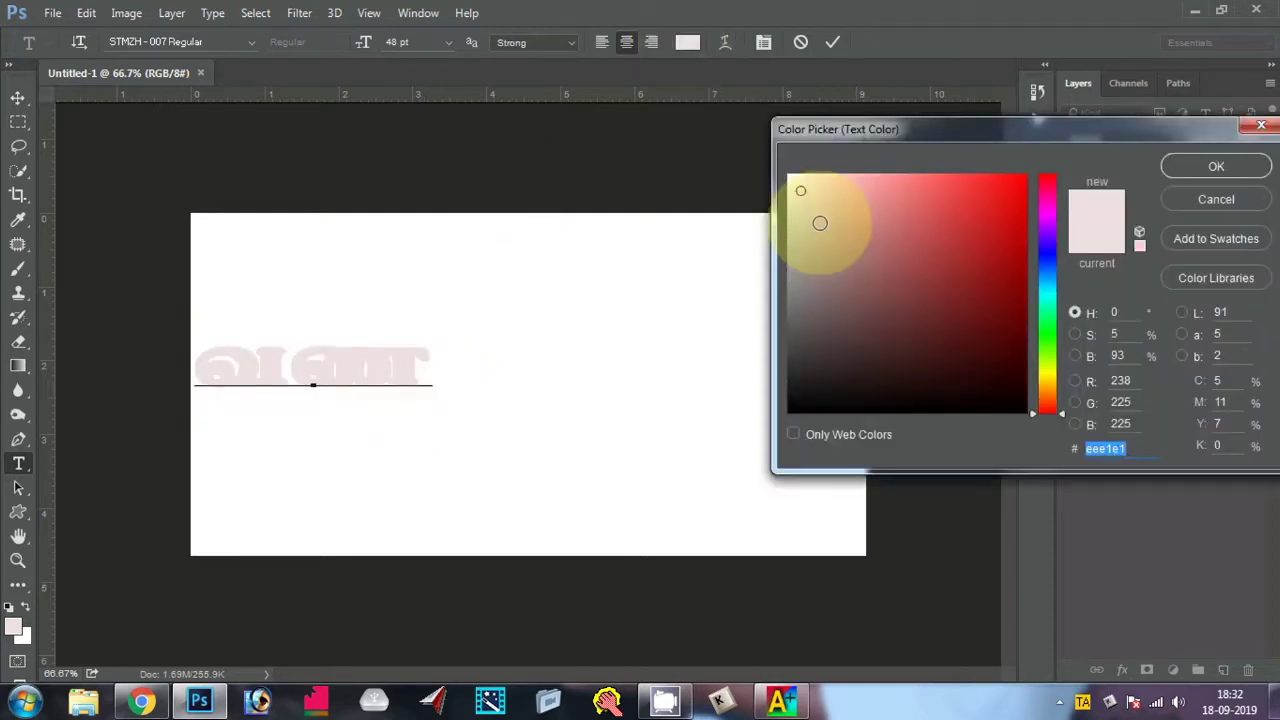
pyautogui.moveTo(820, 223); pyautogui.dragTo(786, 420)
pyautogui.click(1196, 165)
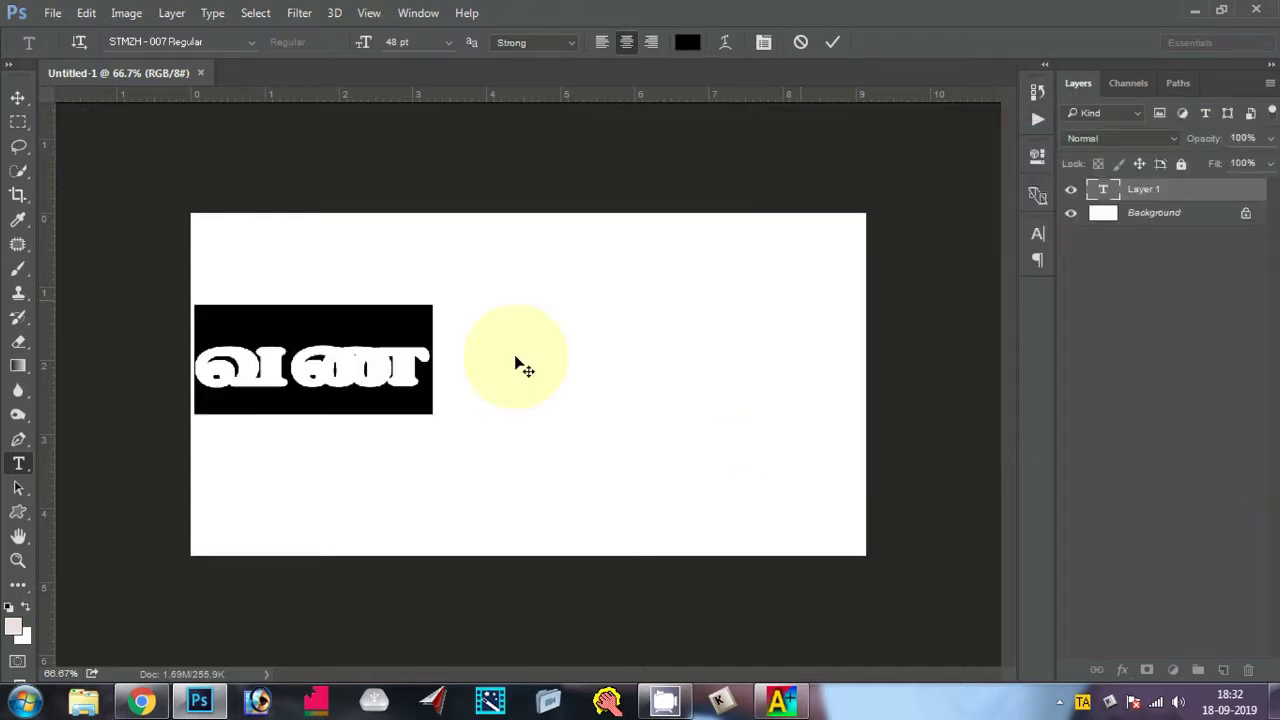
pyautogui.click(448, 42)
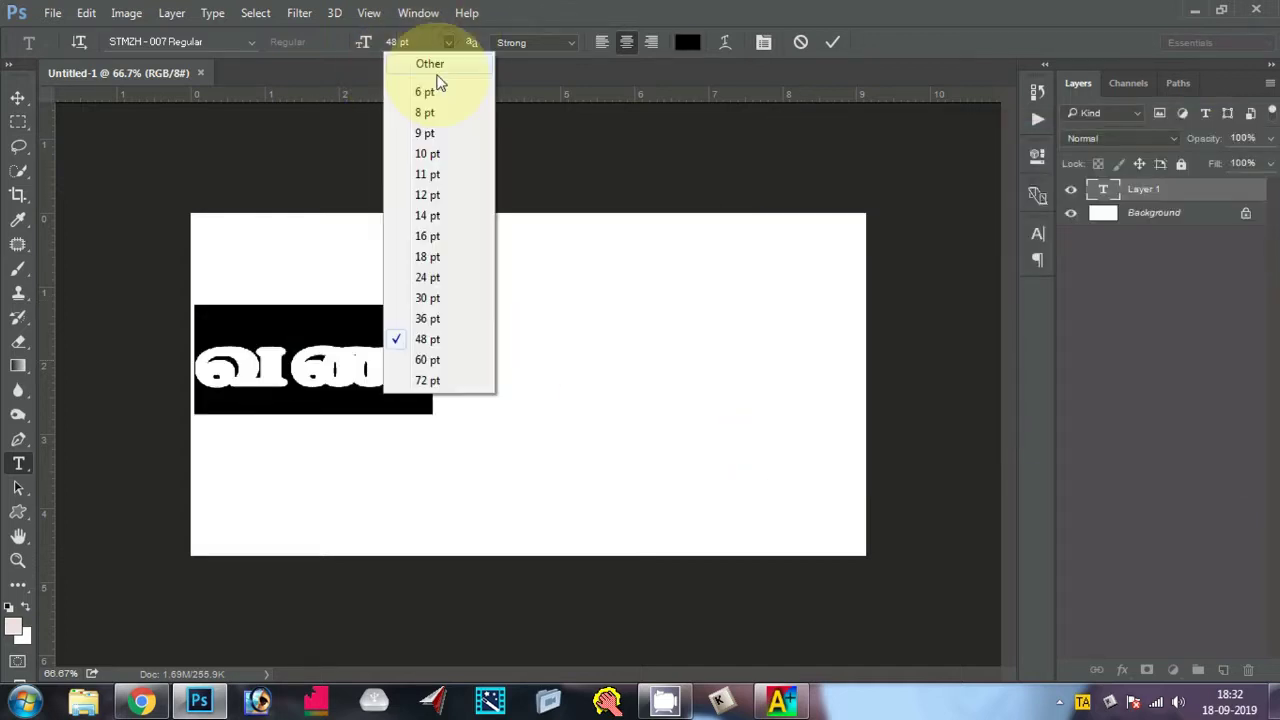
pyautogui.click(436, 174)
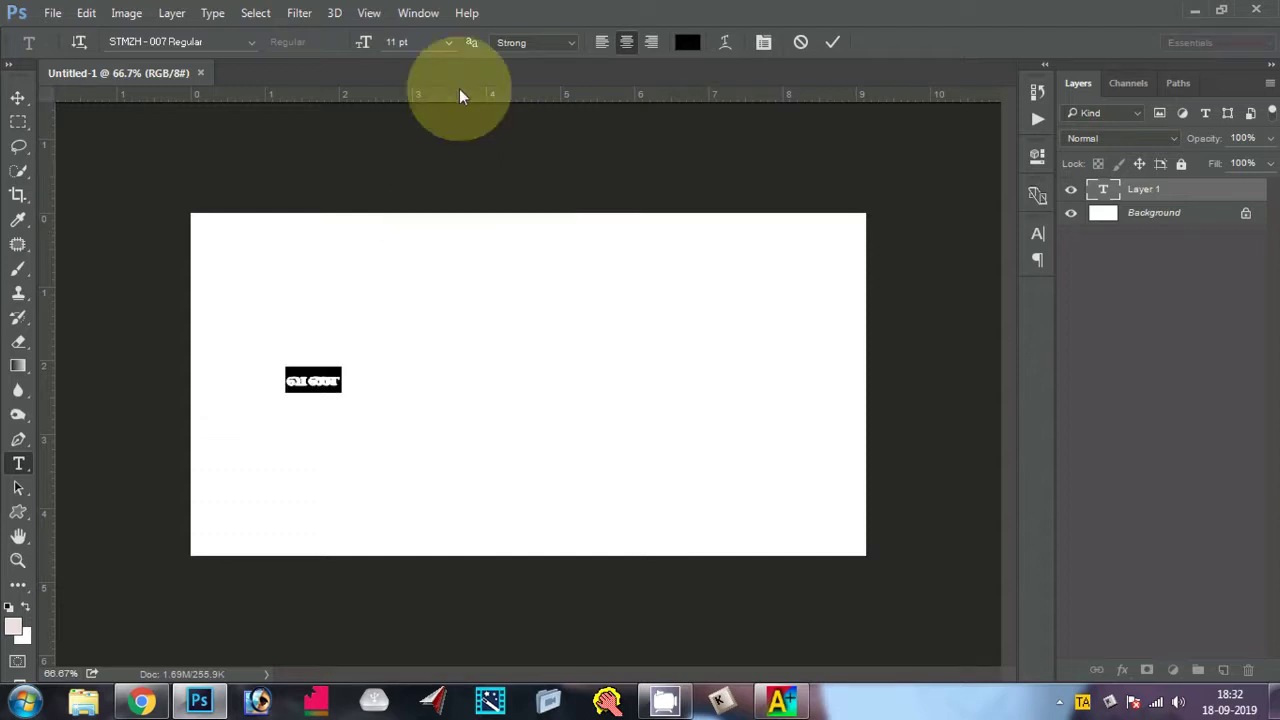
# - Resize the Tamil text to 30 pt and complete the word with க்கம்
pyautogui.click(448, 42)
pyautogui.click(432, 301)
pyautogui.click(386, 378)
pyautogui.write('க்')
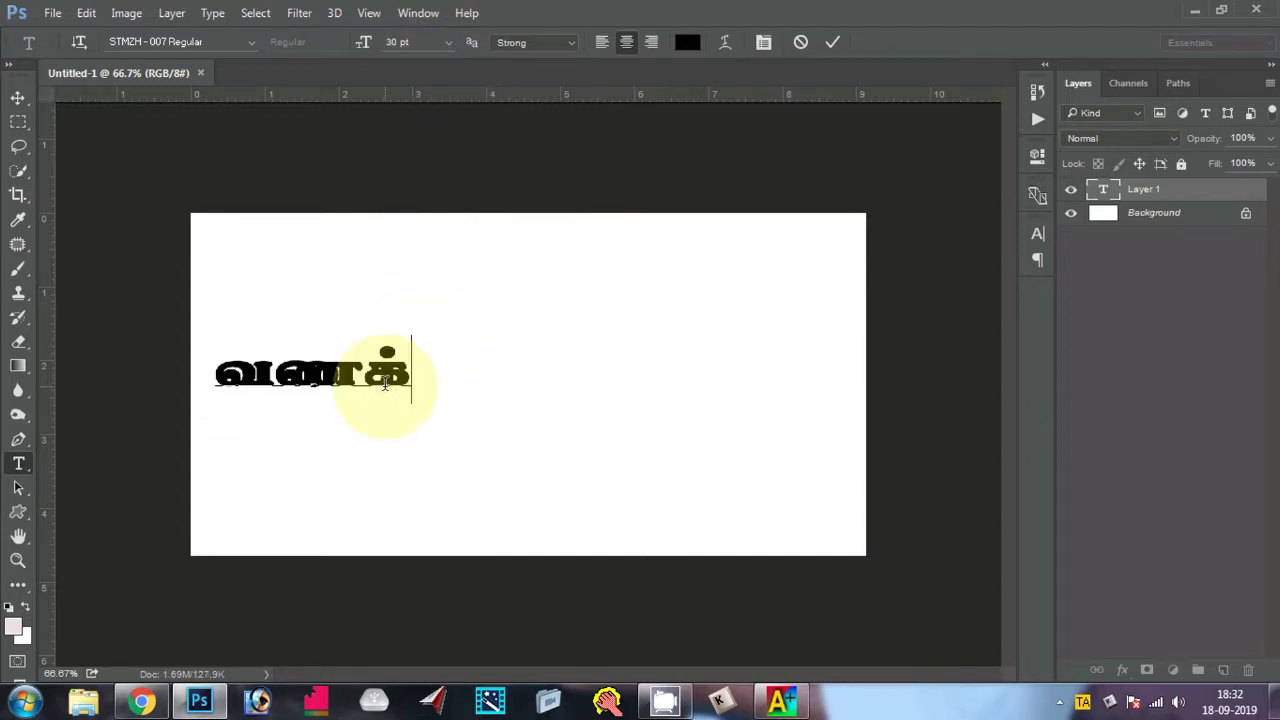
pyautogui.write('க')
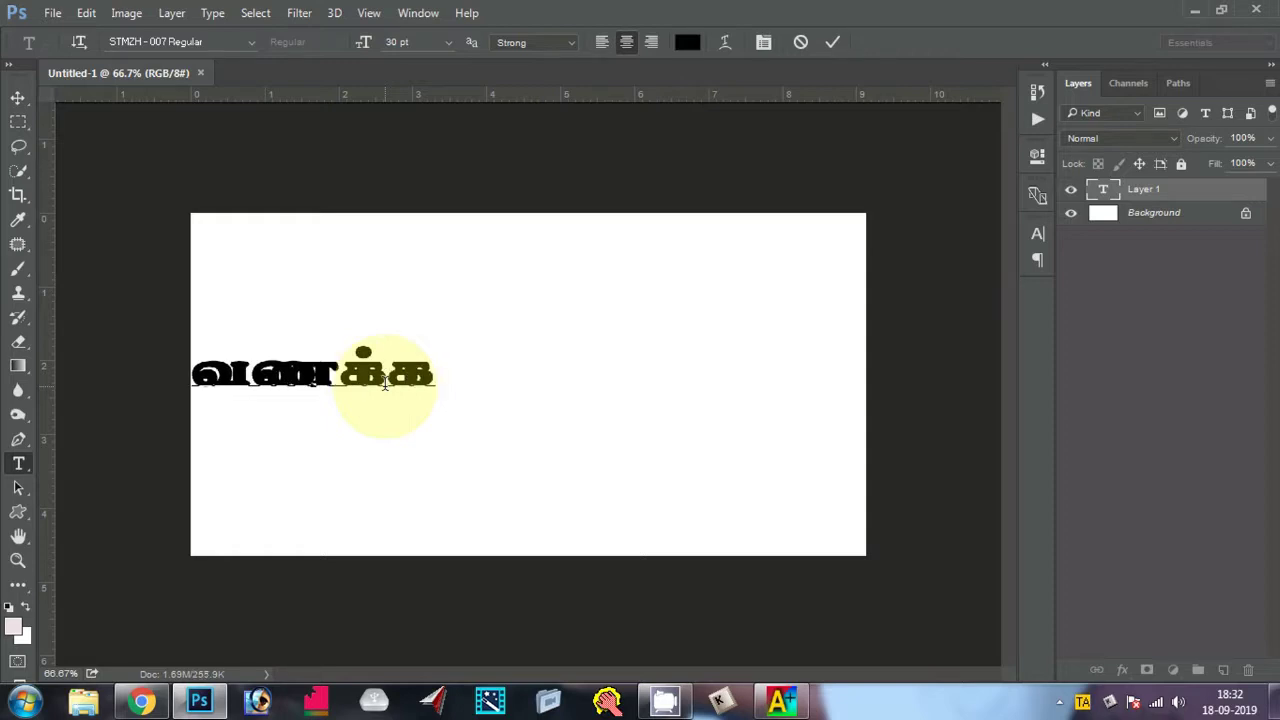
pyautogui.write('ம்')
# - Fix the start of வணக்கம் and begin a new line below it
pyautogui.click(385, 383)
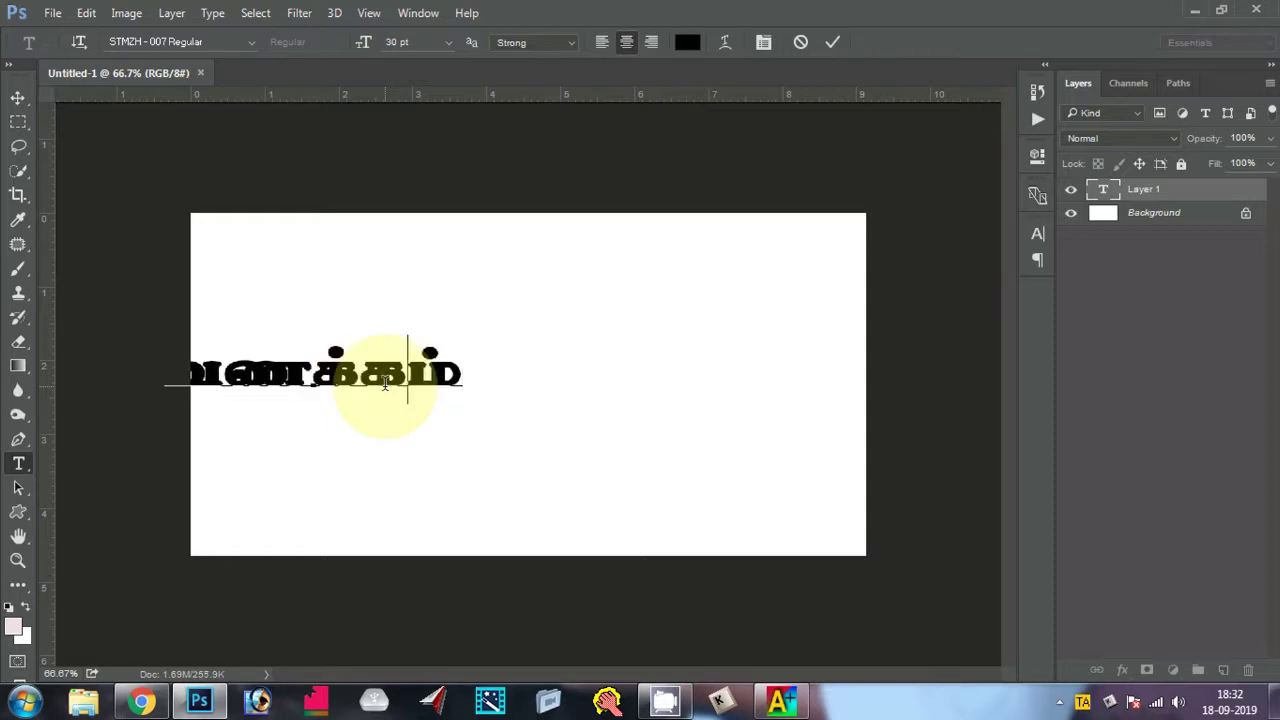
pyautogui.press('Home')
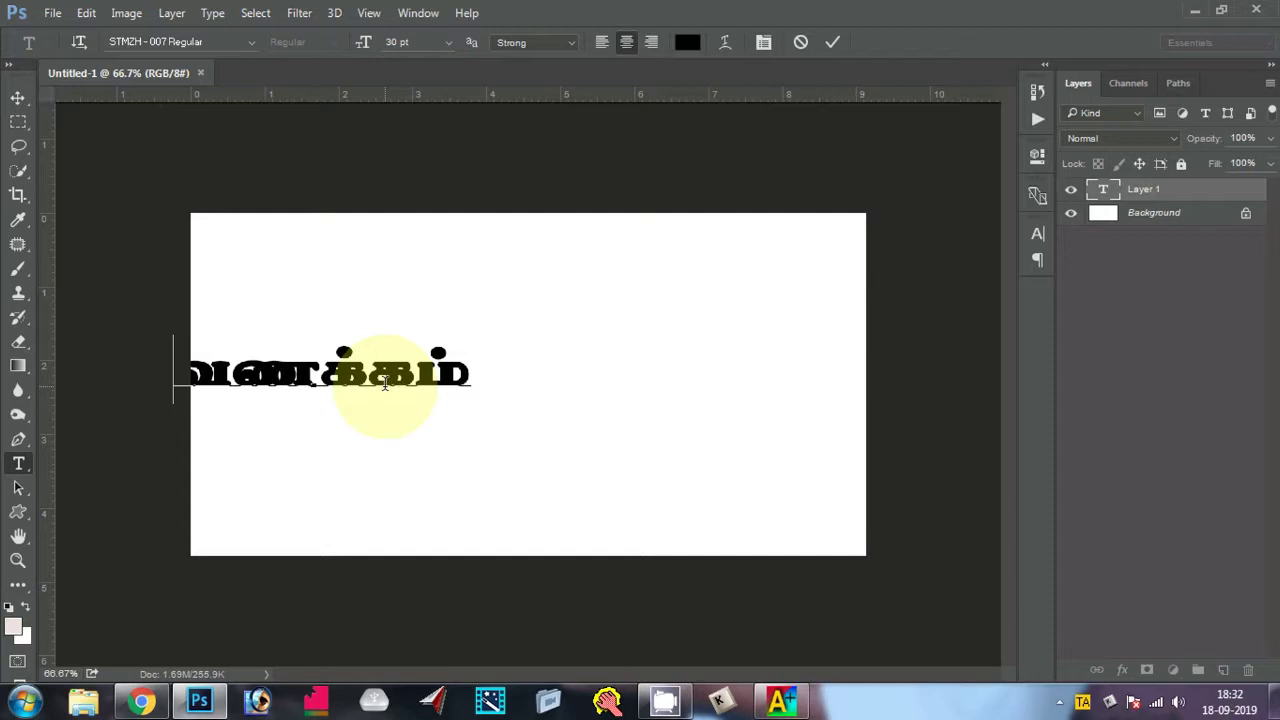
pyautogui.press('BackSpace')
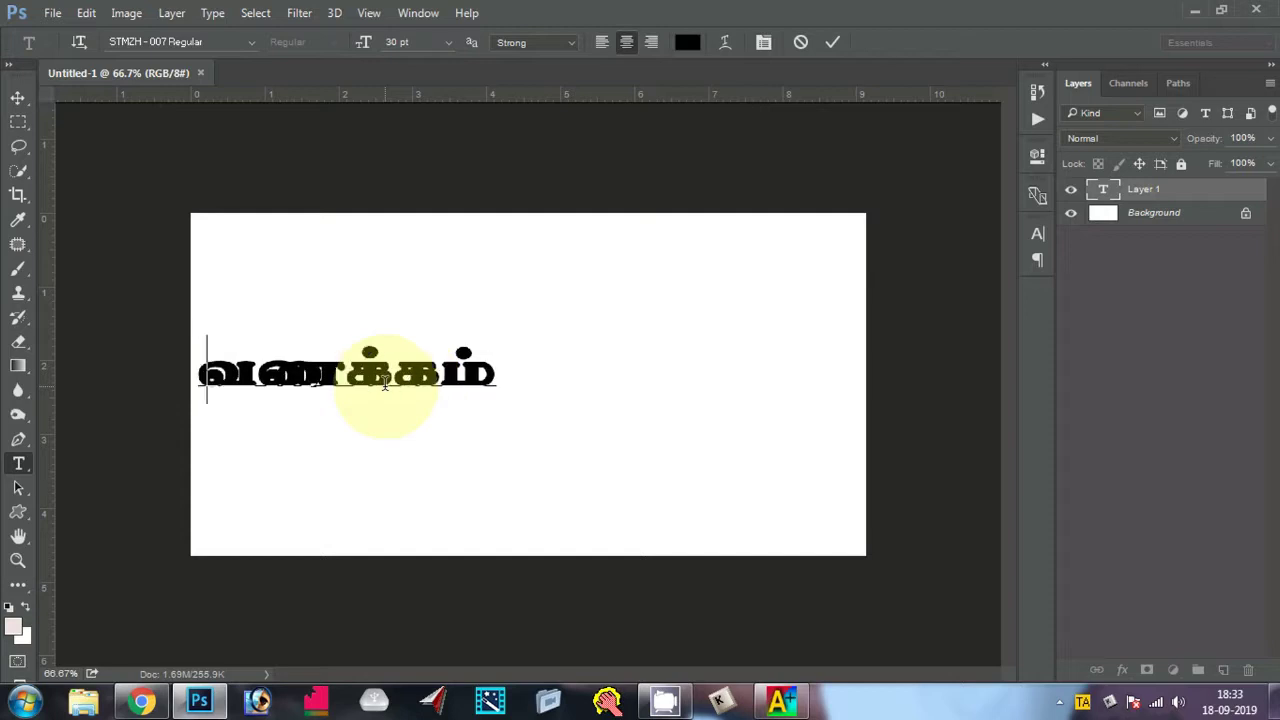
pyautogui.click(385, 383)
pyautogui.press('Right')
pyautogui.press('Right')
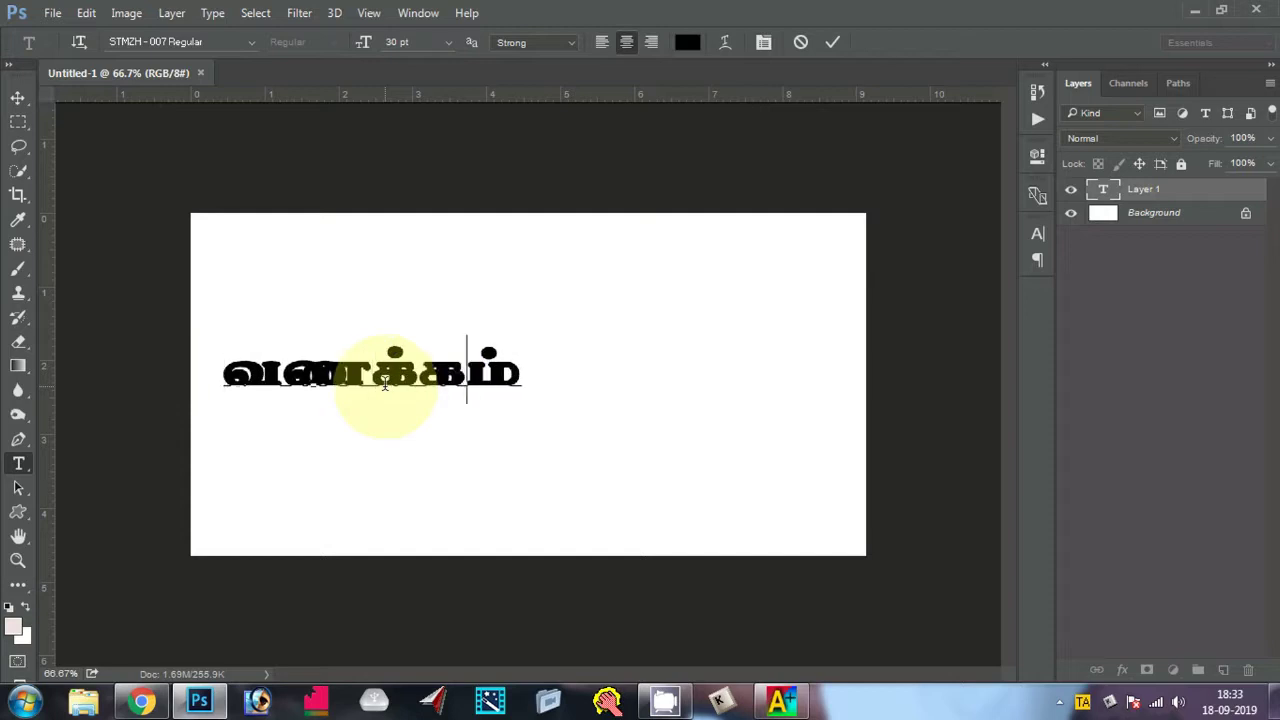
pyautogui.press('End')
pyautogui.press('Return')
# - Type தமிழ் on the second line and begin வீனஸ் on the third, correcting typos
pyautogui.write('ட')
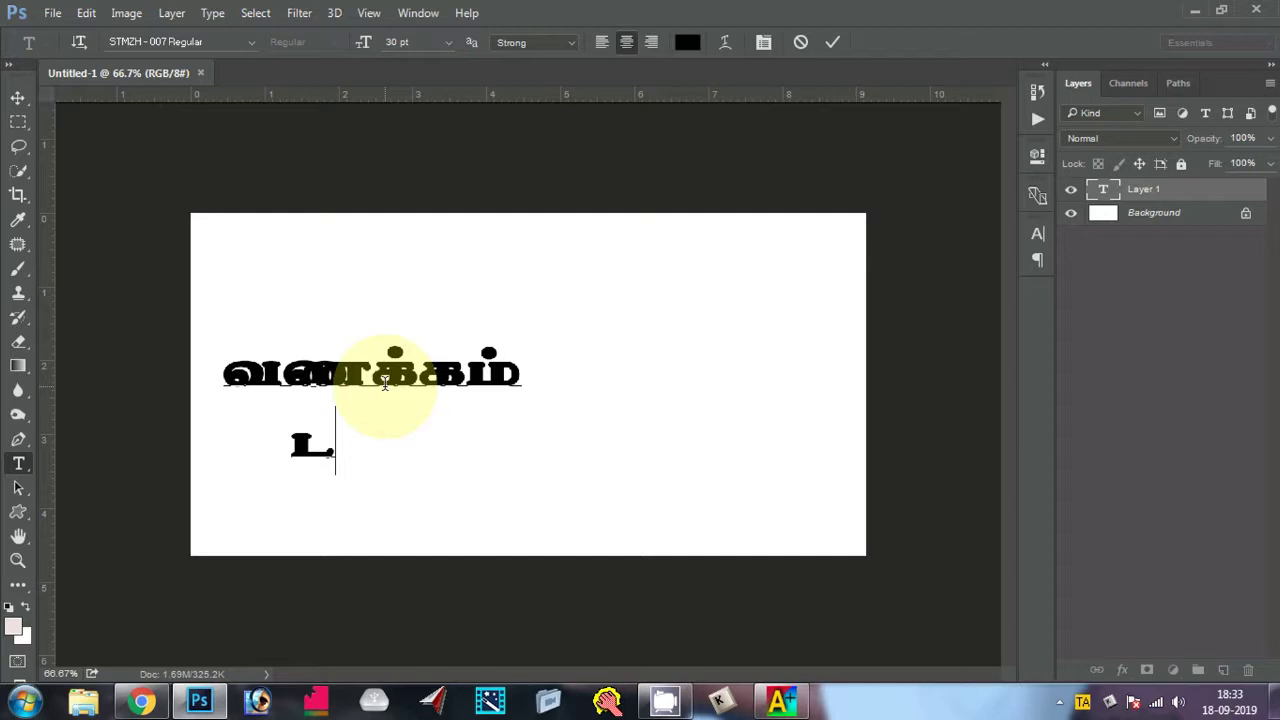
pyautogui.press('BackSpace')
pyautogui.write('டத')
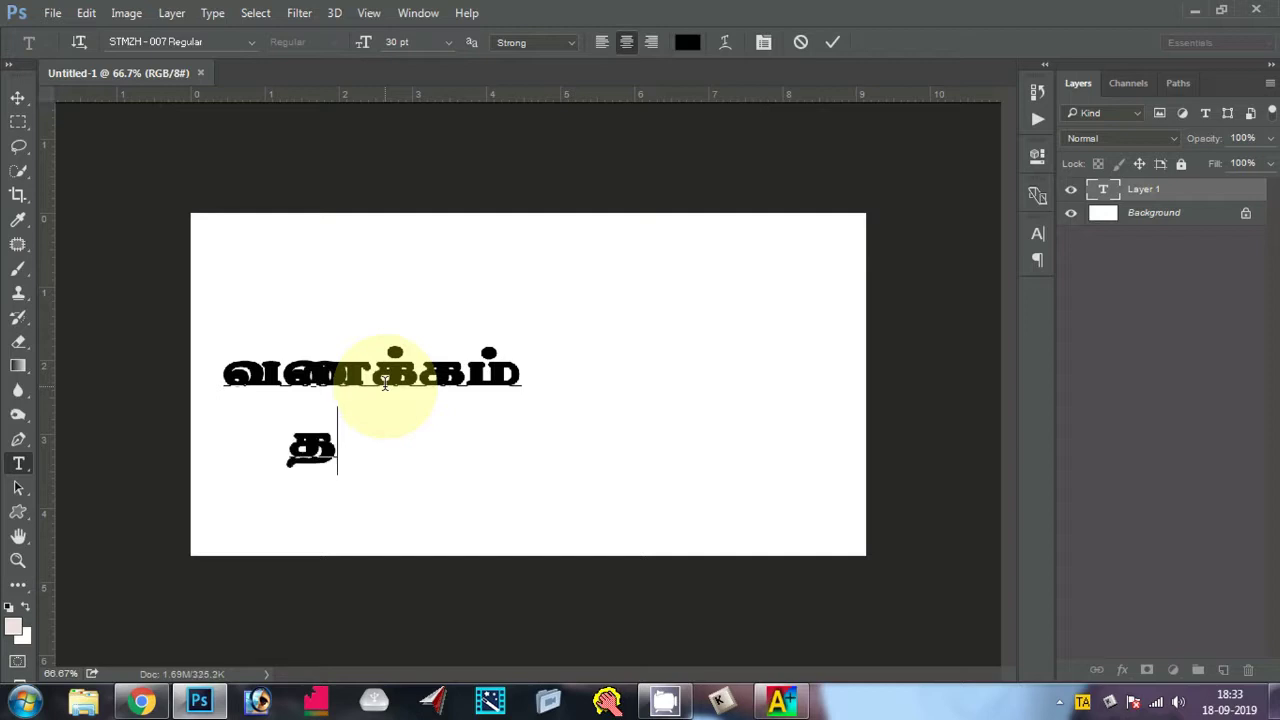
pyautogui.write('மி')
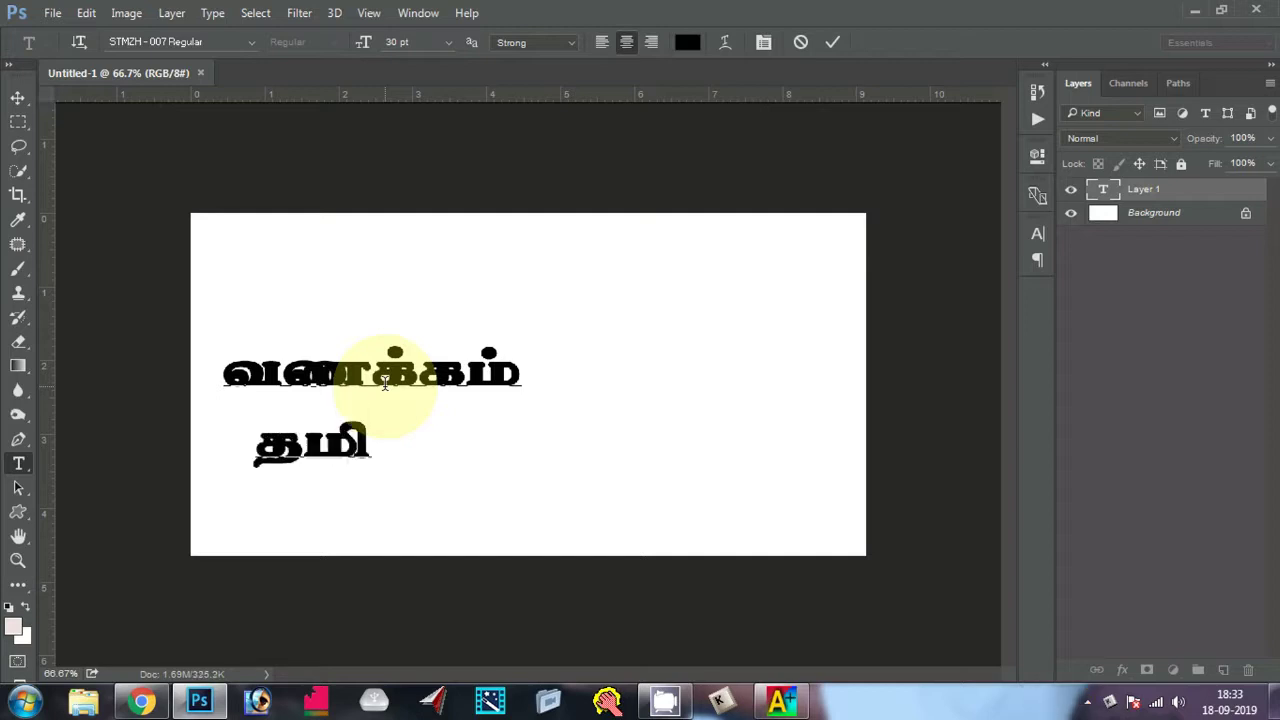
pyautogui.write('ழ்')
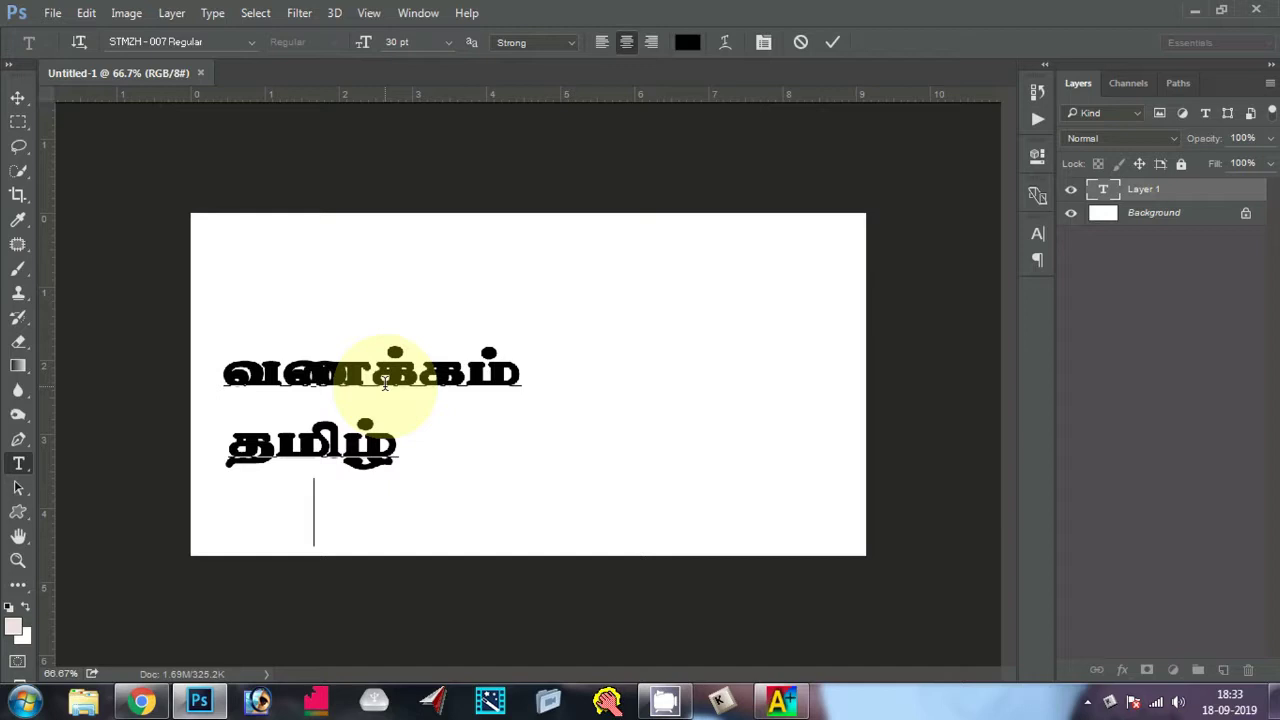
pyautogui.write('வெனுக்')
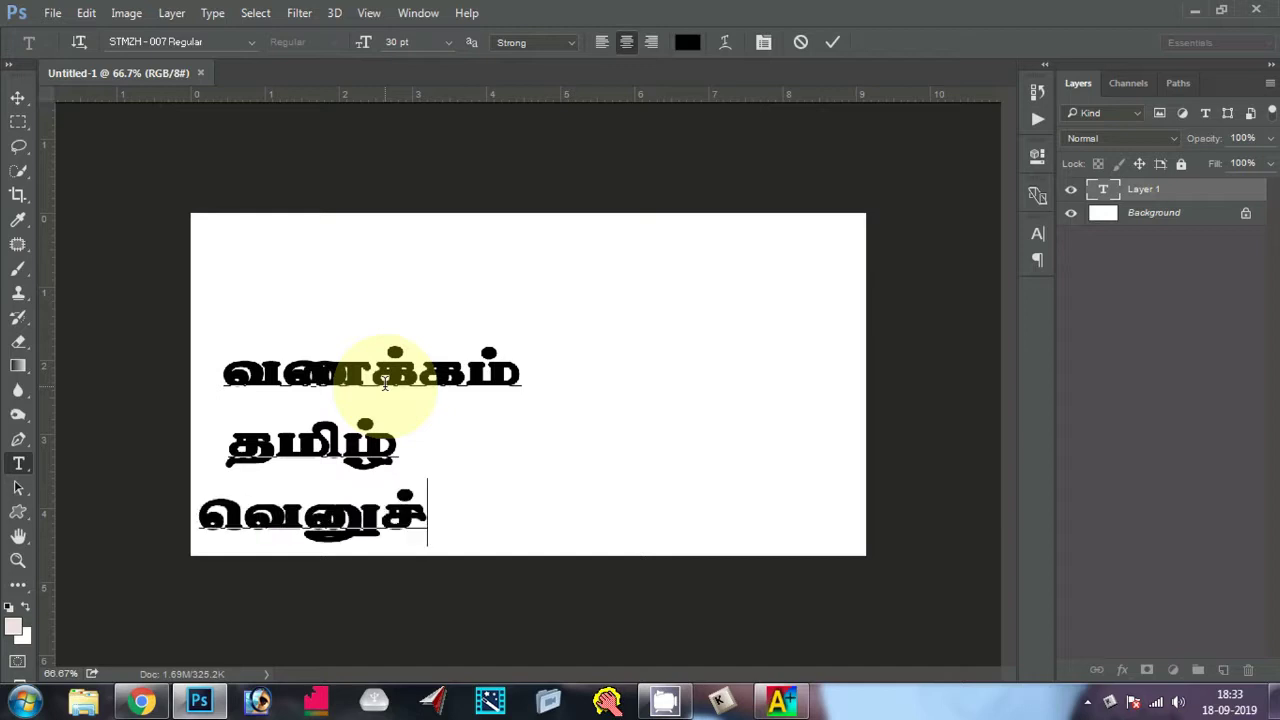
pyautogui.press('BackSpace')
pyautogui.press('BackSpace')
pyautogui.press('BackSpace')
pyautogui.press('BackSpace')
pyautogui.press('BackSpace')
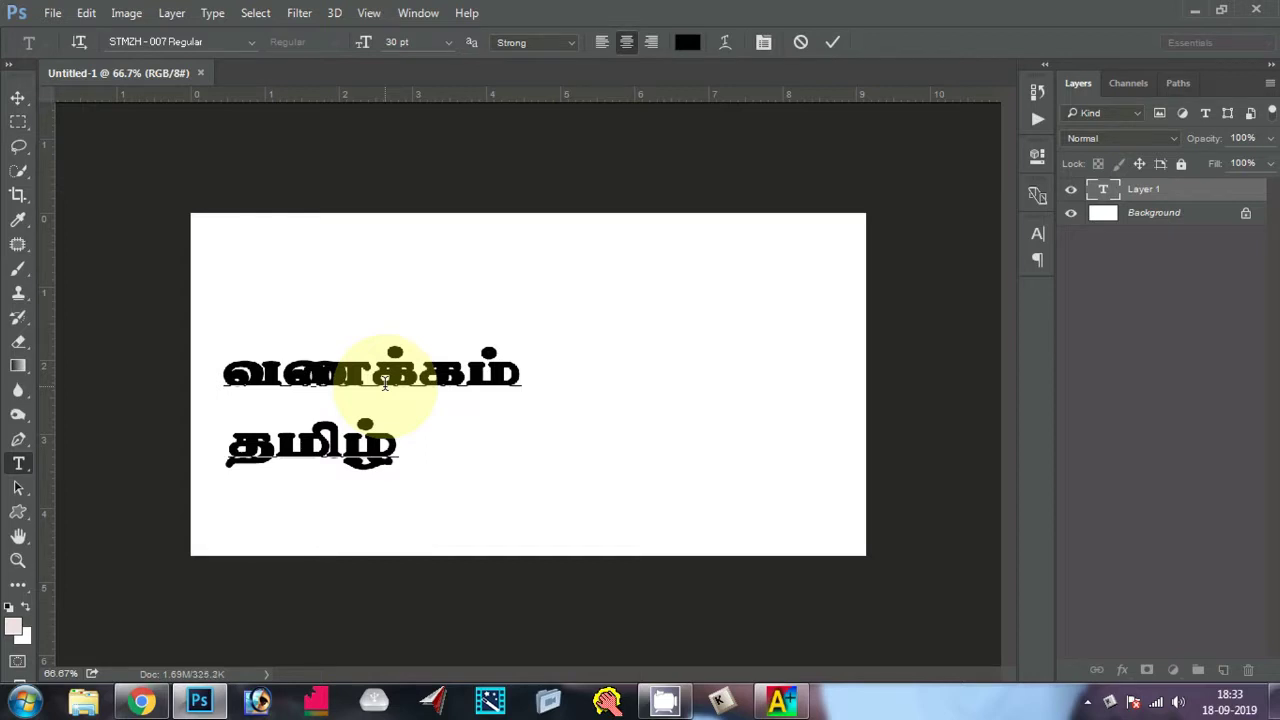
pyautogui.write('வி')
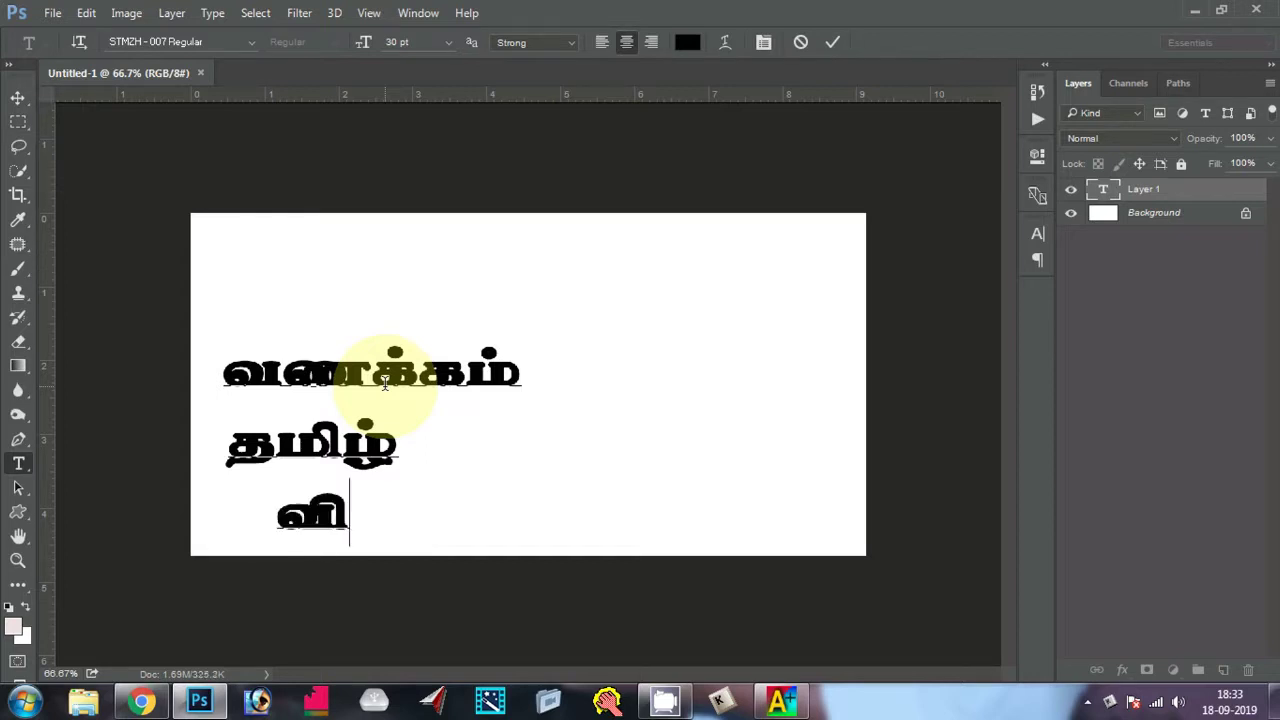
pyautogui.press('BackSpace')
pyautogui.press('BackSpace')
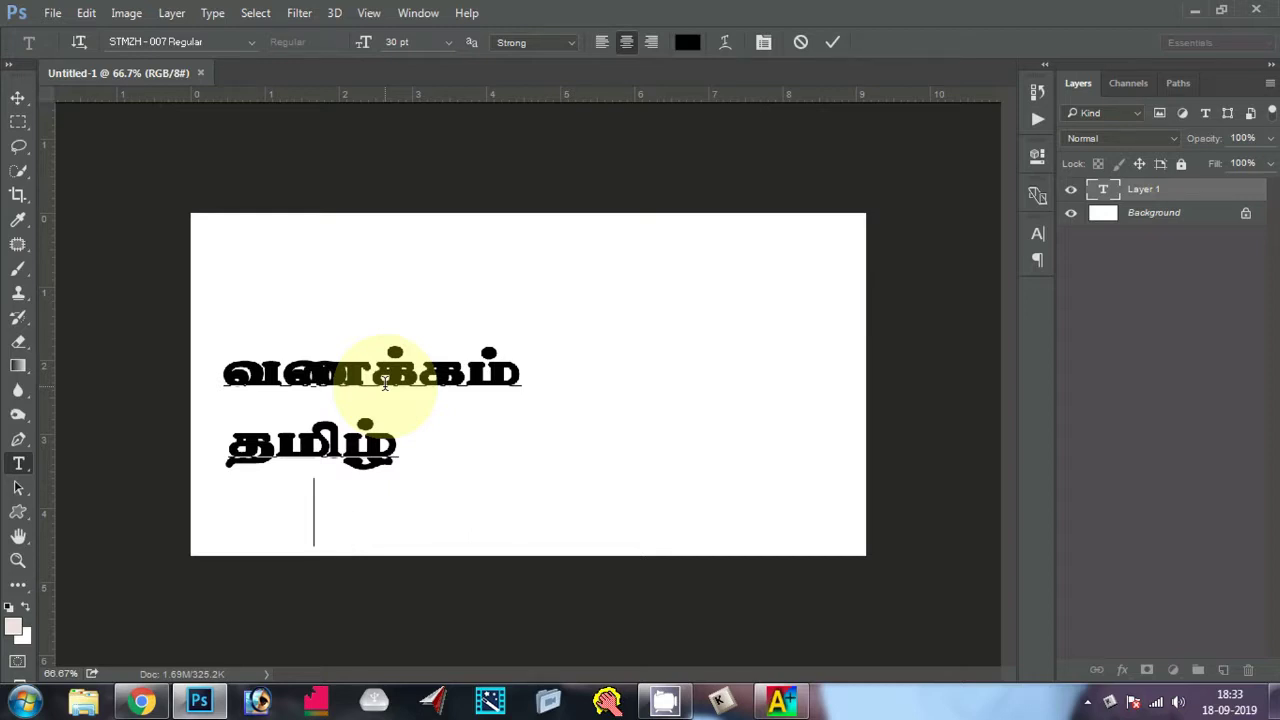
pyautogui.write('வீ')
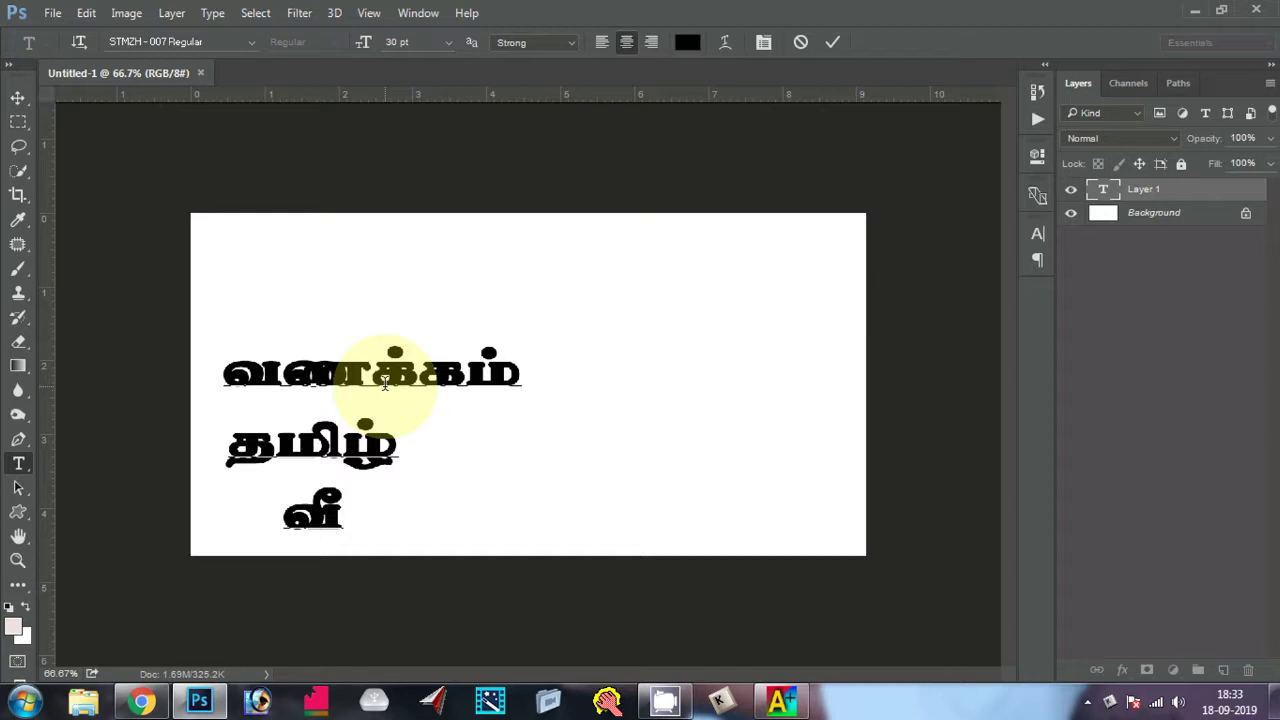
pyautogui.write('ன')
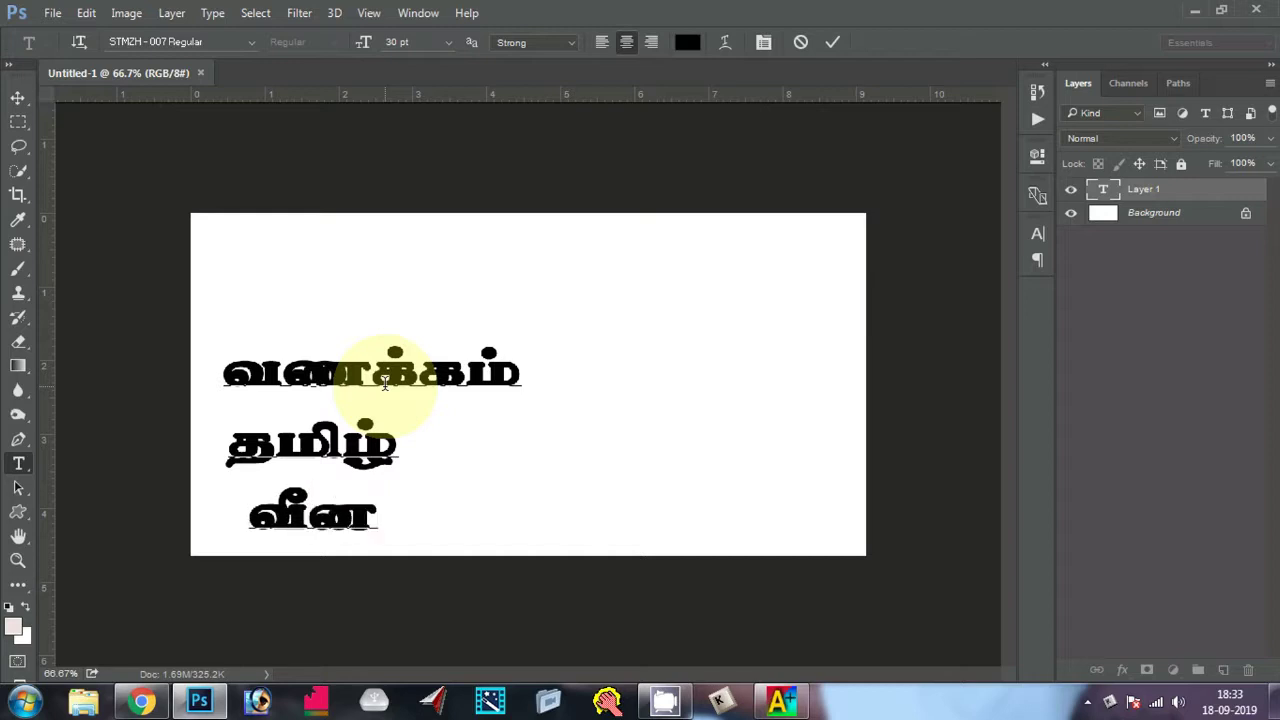
pyautogui.write('ஷ')
pyautogui.press('BackSpace')
# - Finish வீனஸ் on the third line, then select all the text and delete it
pyautogui.write('ச்')
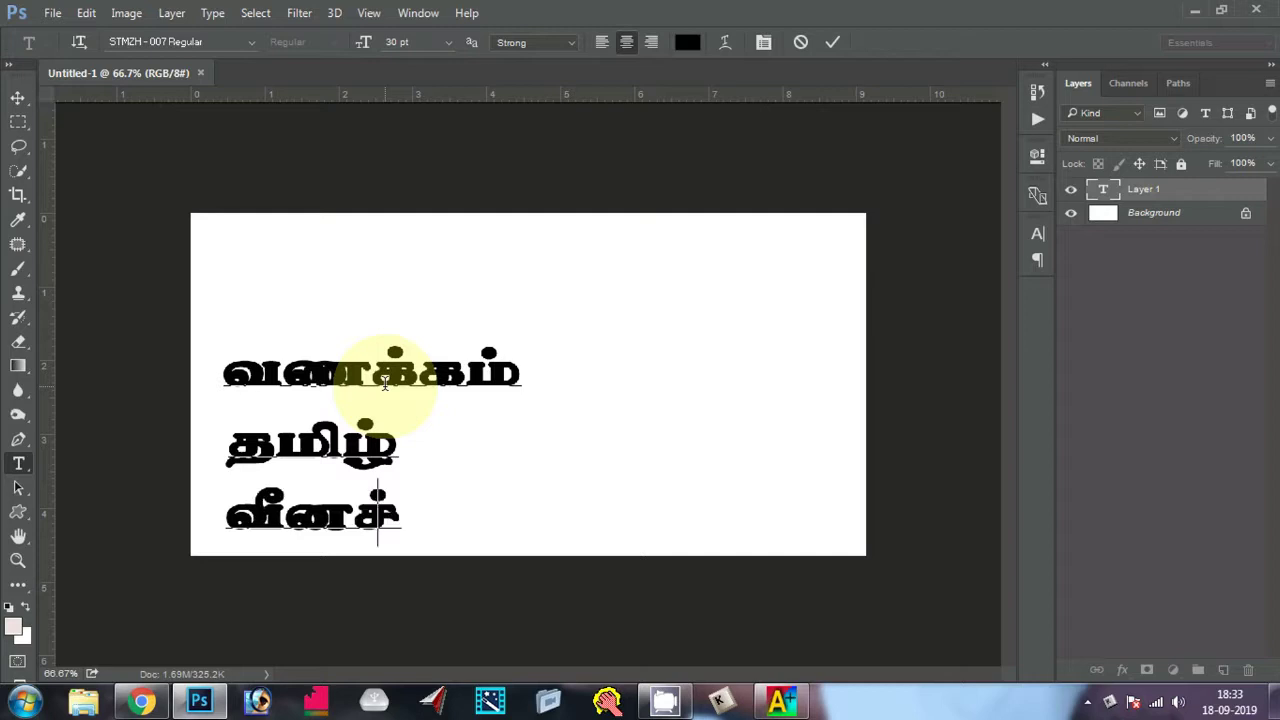
pyautogui.press('BackSpace')
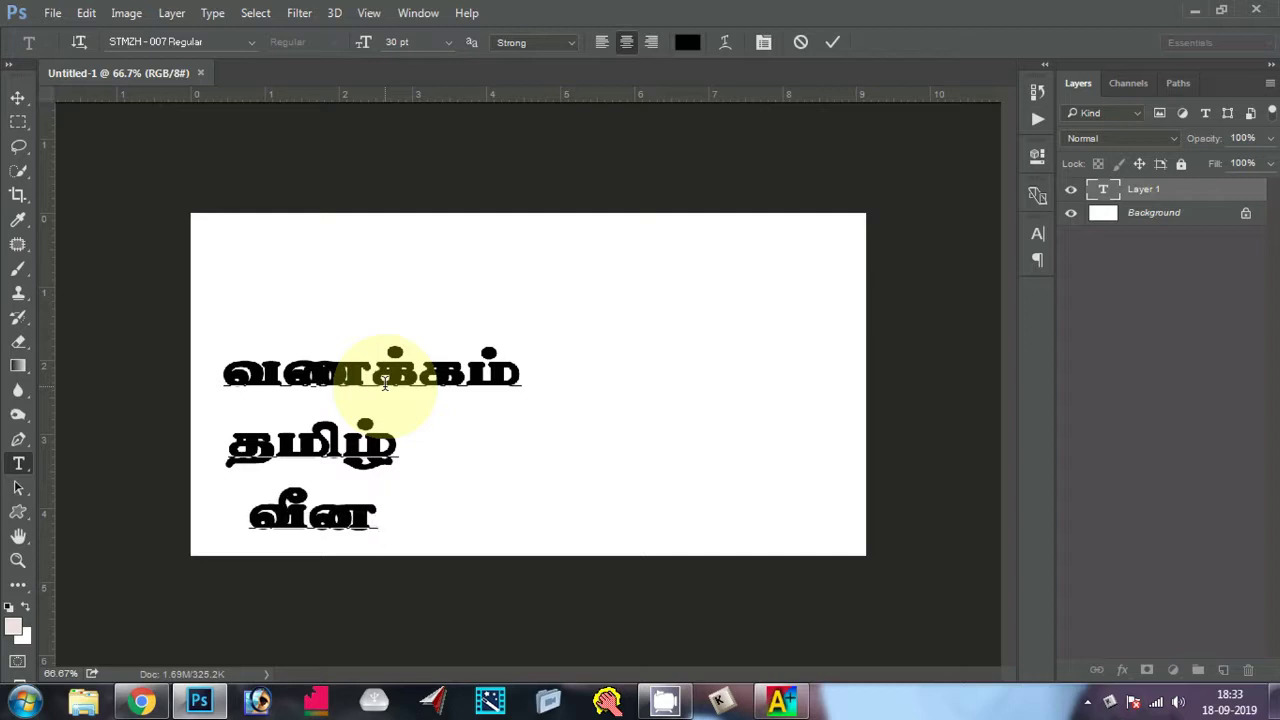
pyautogui.write('ச')
pyautogui.press('BackSpace')
pyautogui.write('ஸ்')
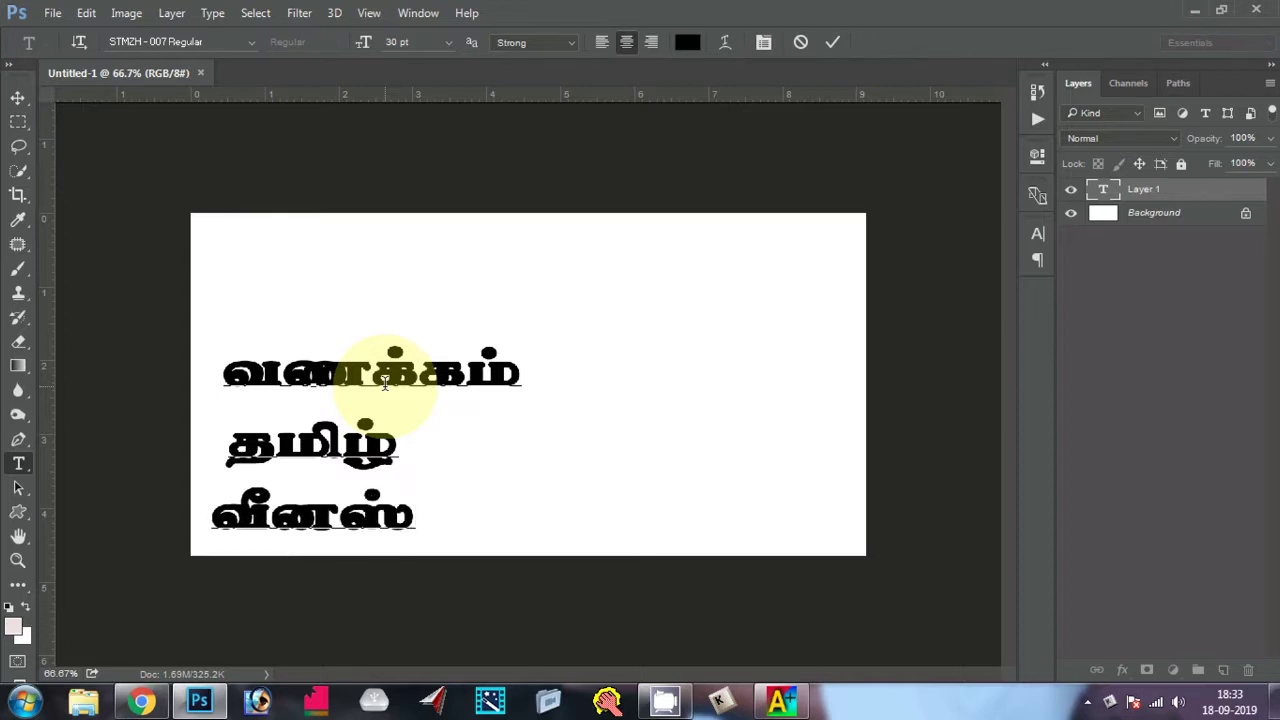
pyautogui.press('Left')
pyautogui.press('Left')
pyautogui.press('Left')
pyautogui.press('Right')
pyautogui.press('Right')
pyautogui.press('Right')
pyautogui.press('Return')
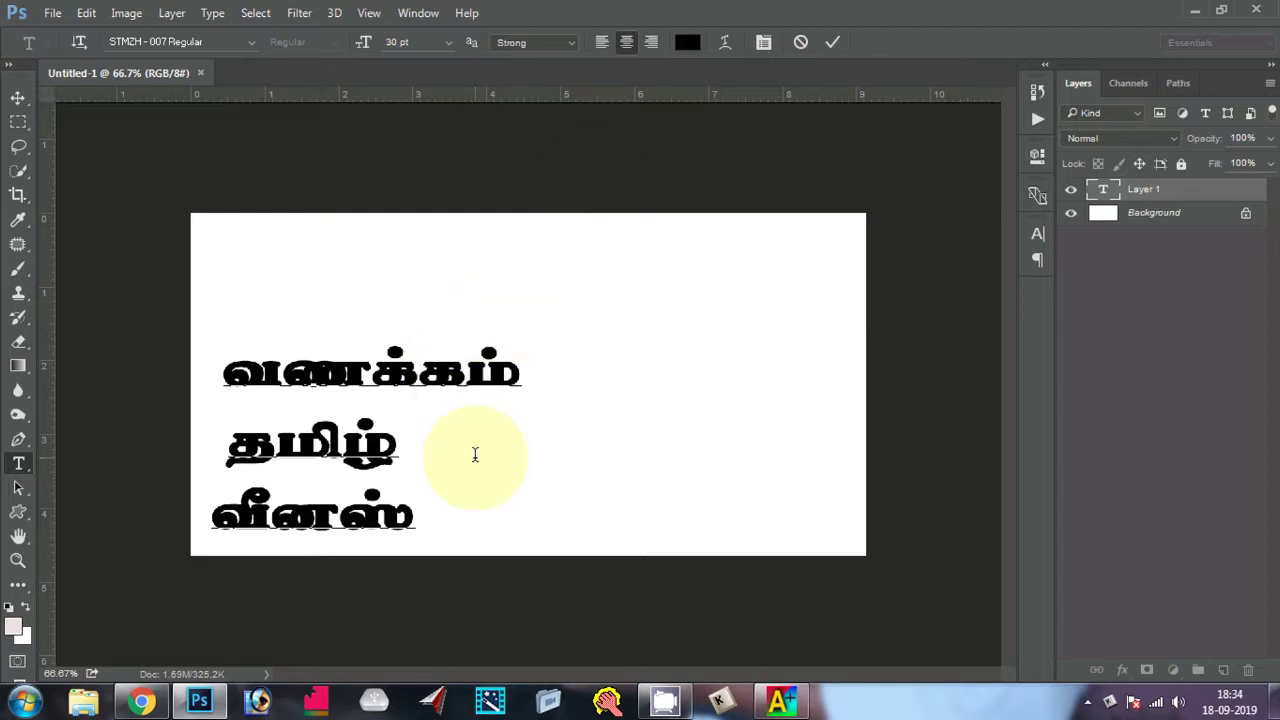
pyautogui.hotkey('ctrl', 'a')
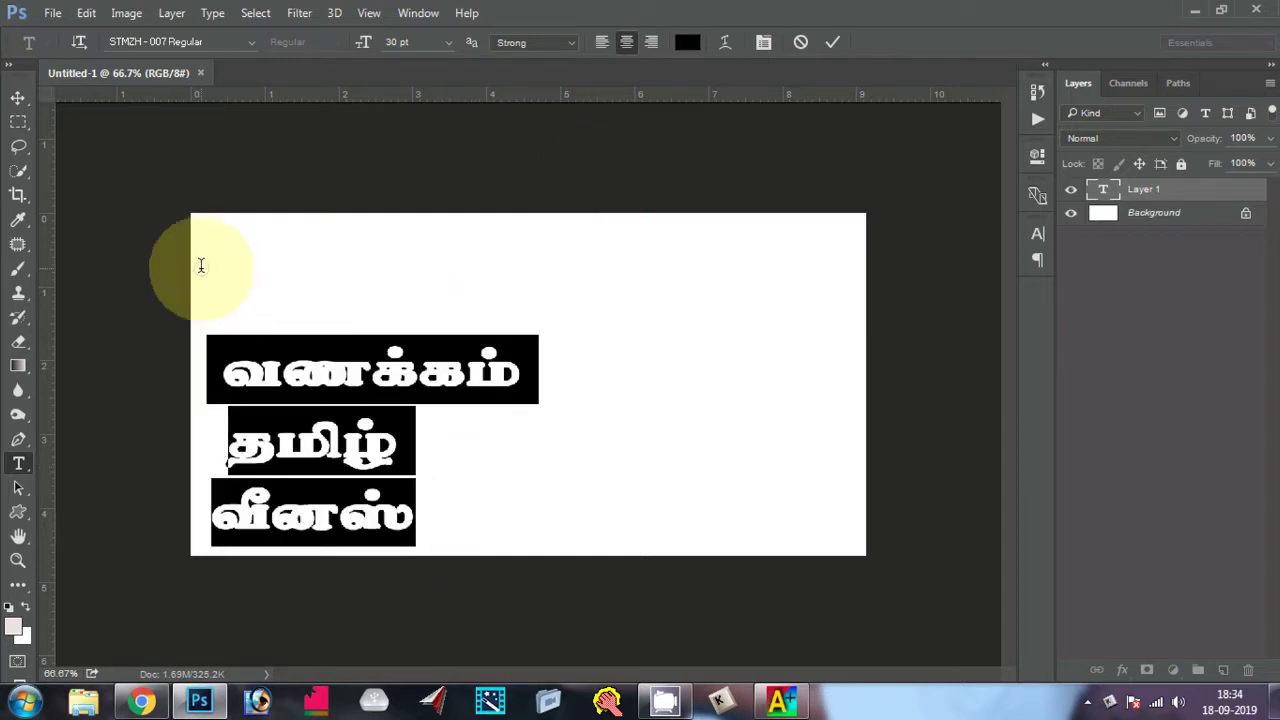
pyautogui.press('BackSpace')
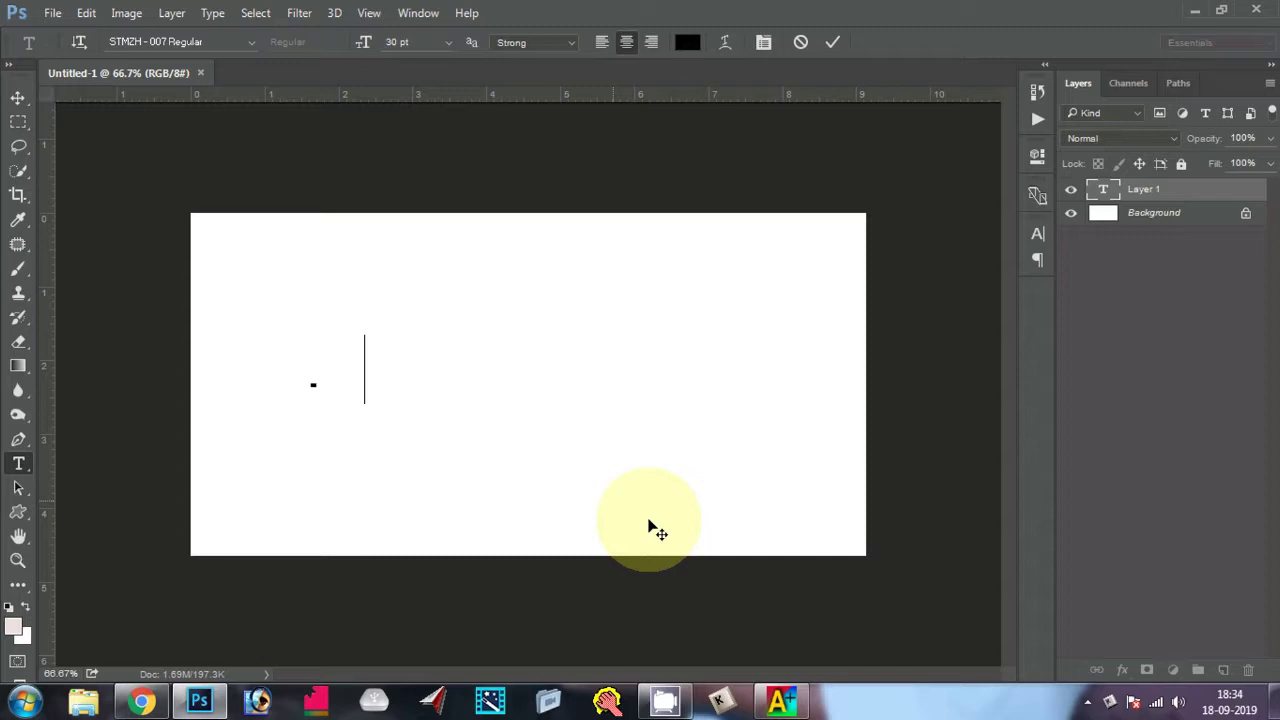
# - In Azhagi+, choose the Ka font encoding and enable the Tamil+Ka phonetic entry
pyautogui.click(778, 701)
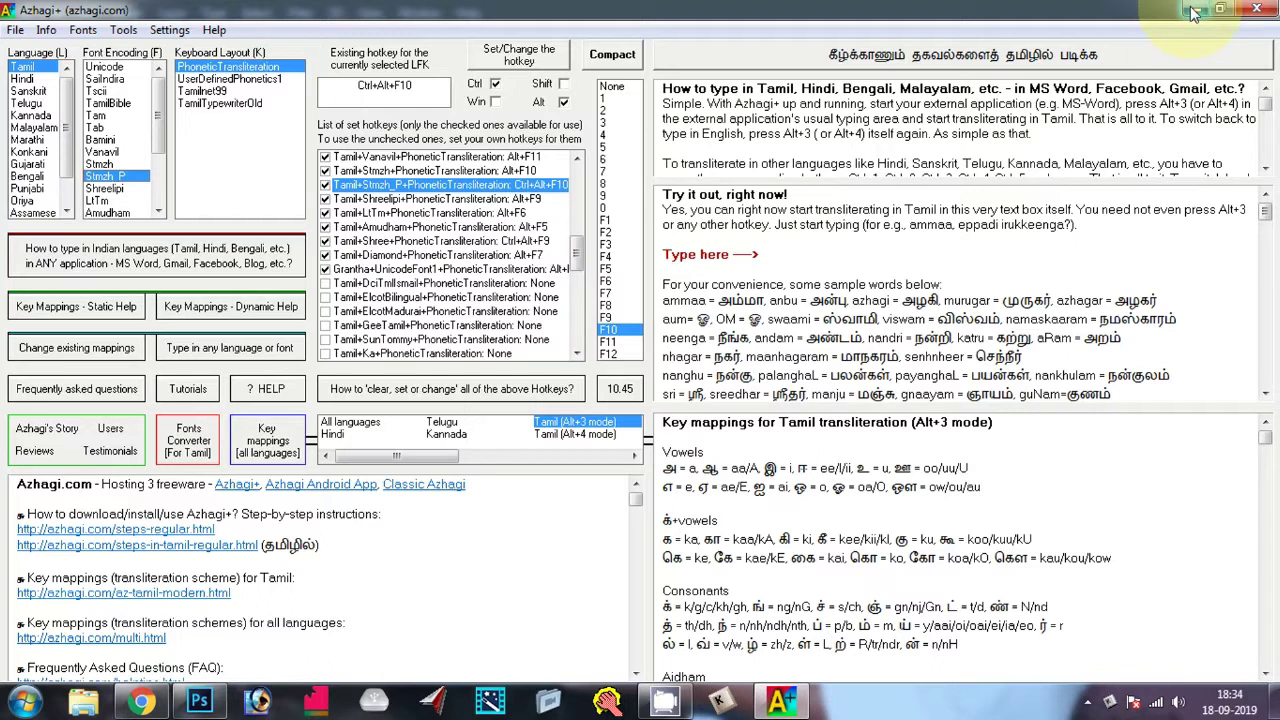
pyautogui.moveTo(163, 148); pyautogui.dragTo(163, 196)
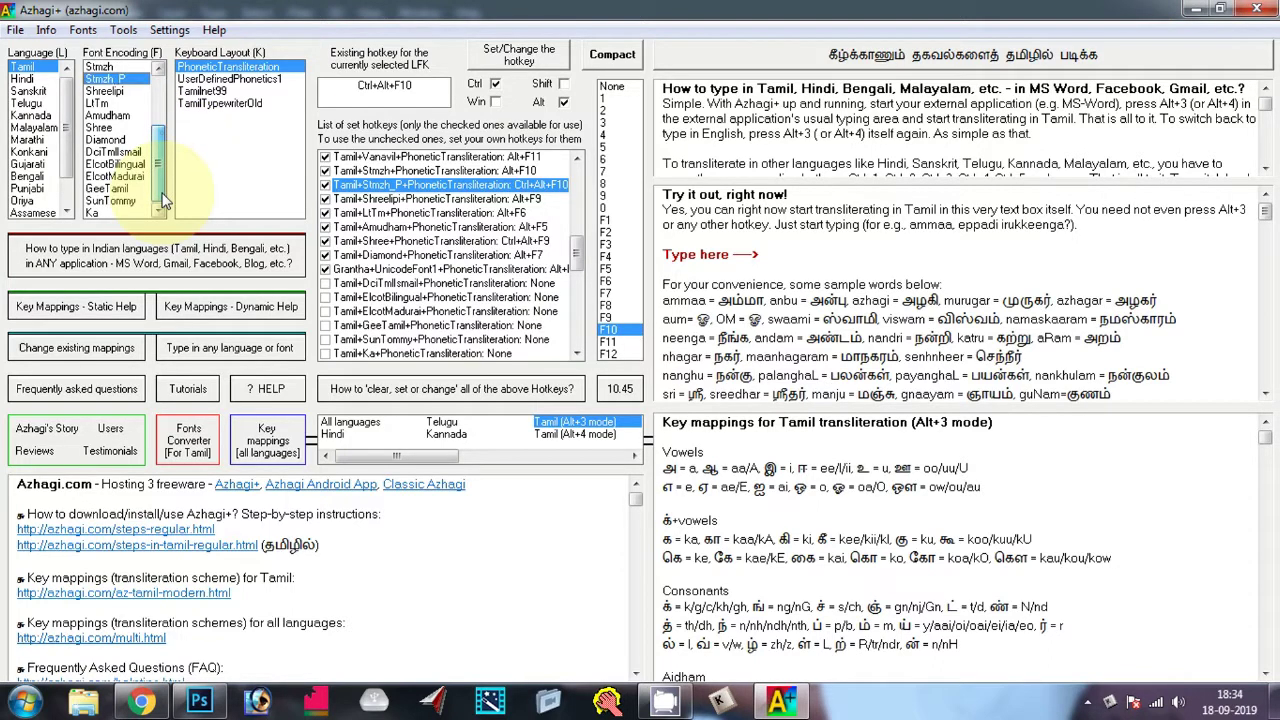
pyautogui.click(106, 213)
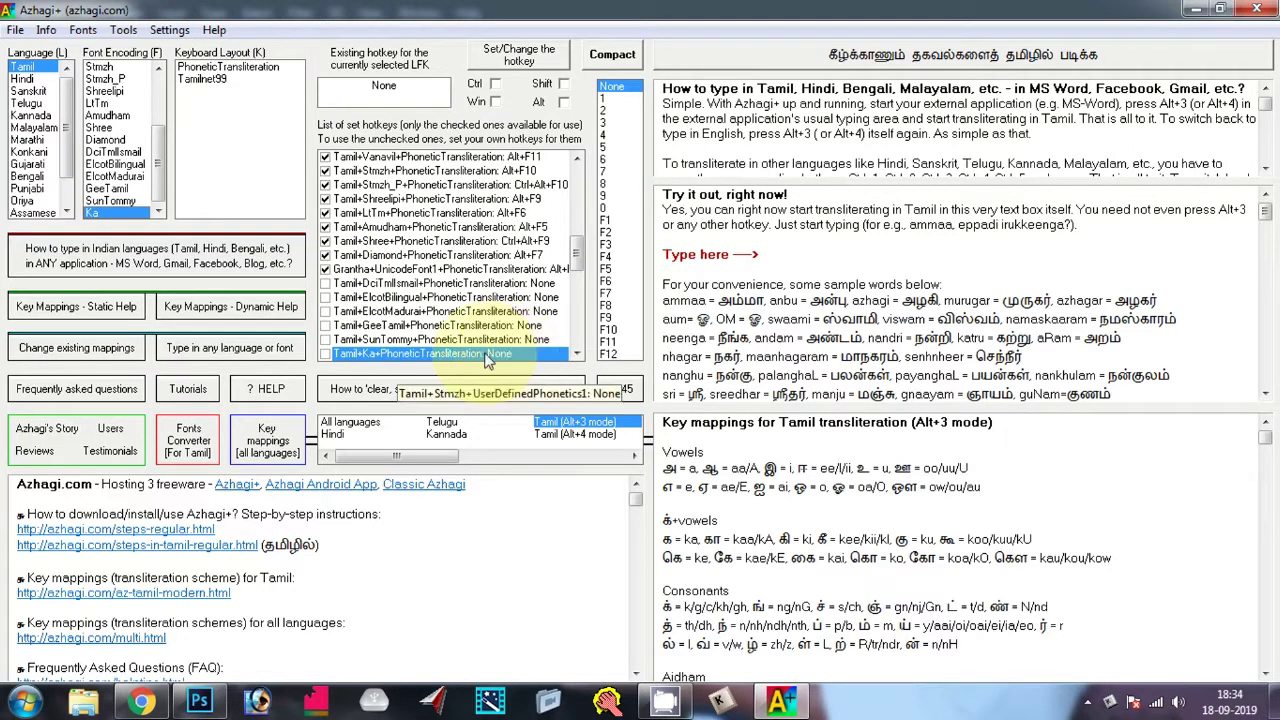
pyautogui.click(325, 354)
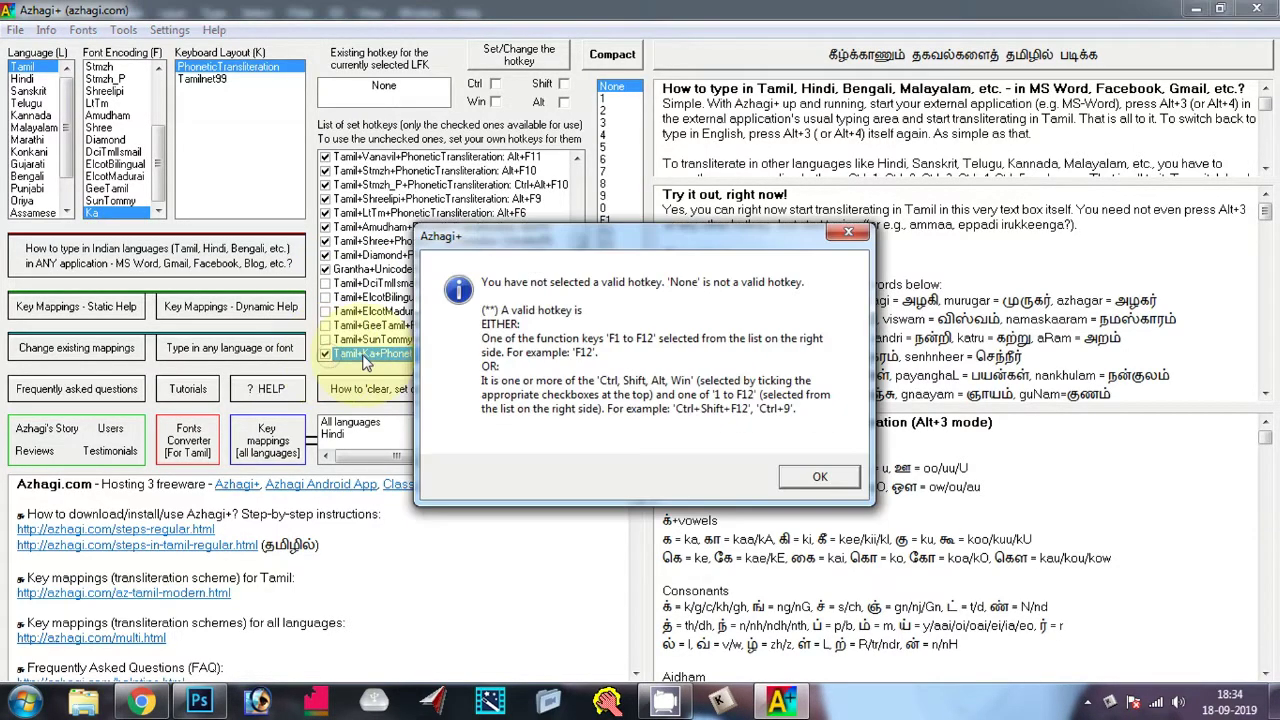
pyautogui.click(812, 477)
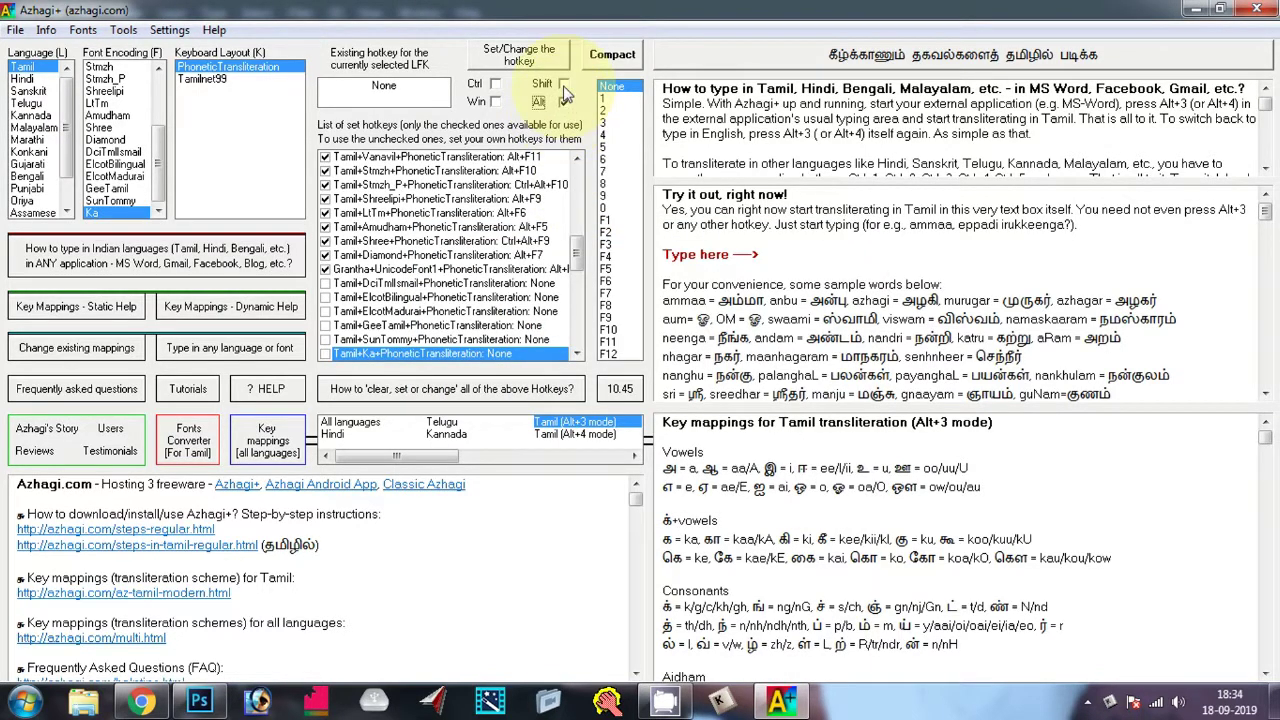
# - Try assigning Alt+Shift+4, then Alt+Shift+3 as the hotkey; both are blocked by hooked mode
pyautogui.click(563, 102)
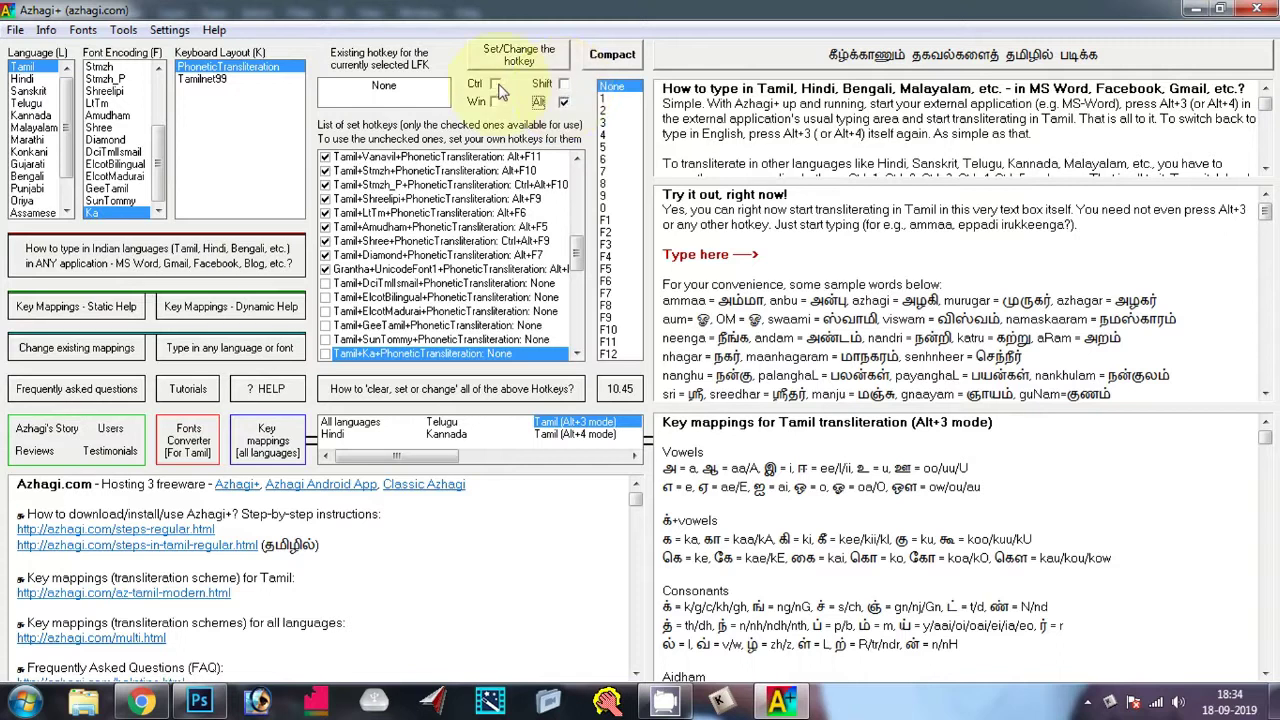
pyautogui.click(563, 84)
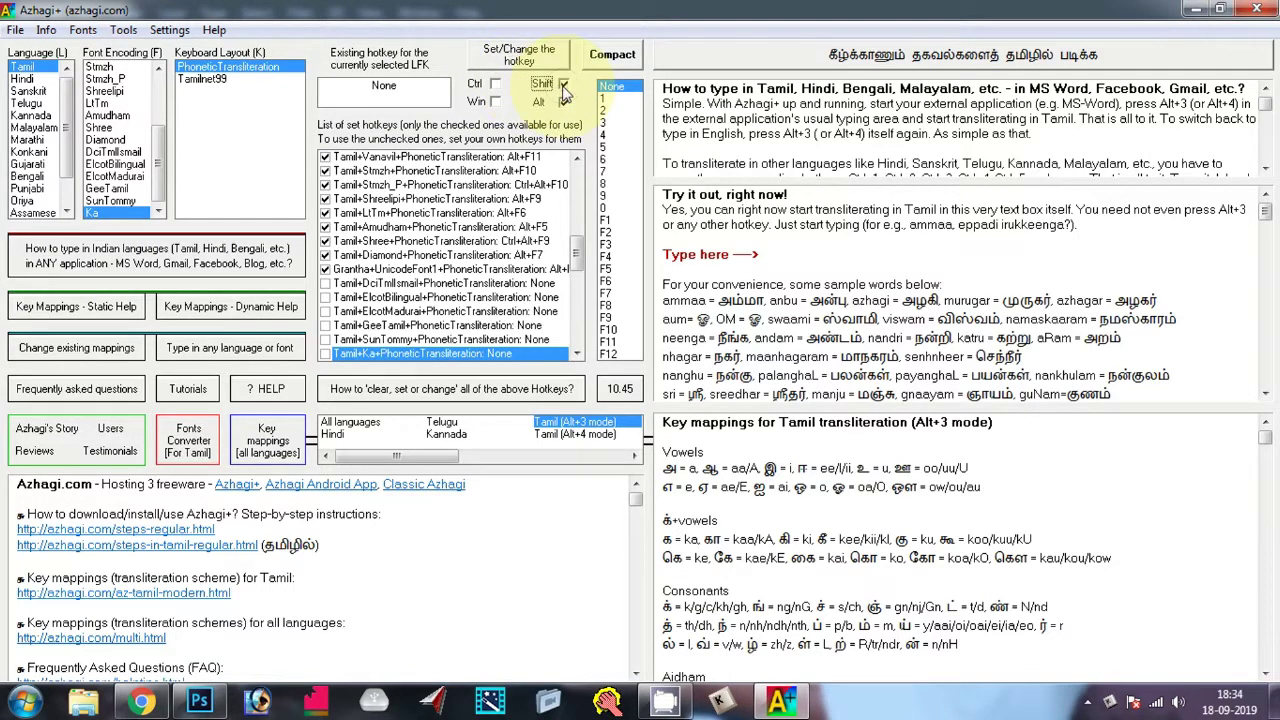
pyautogui.click(605, 135)
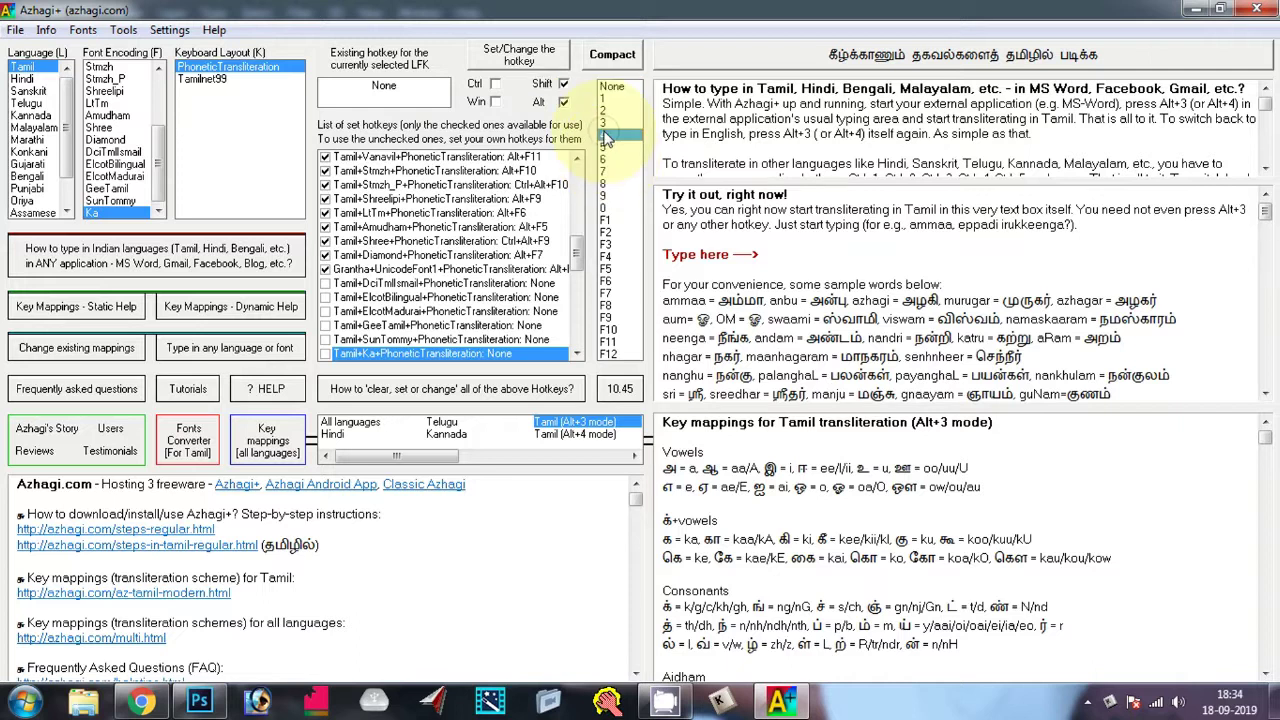
pyautogui.click(541, 65)
pyautogui.press('Return')
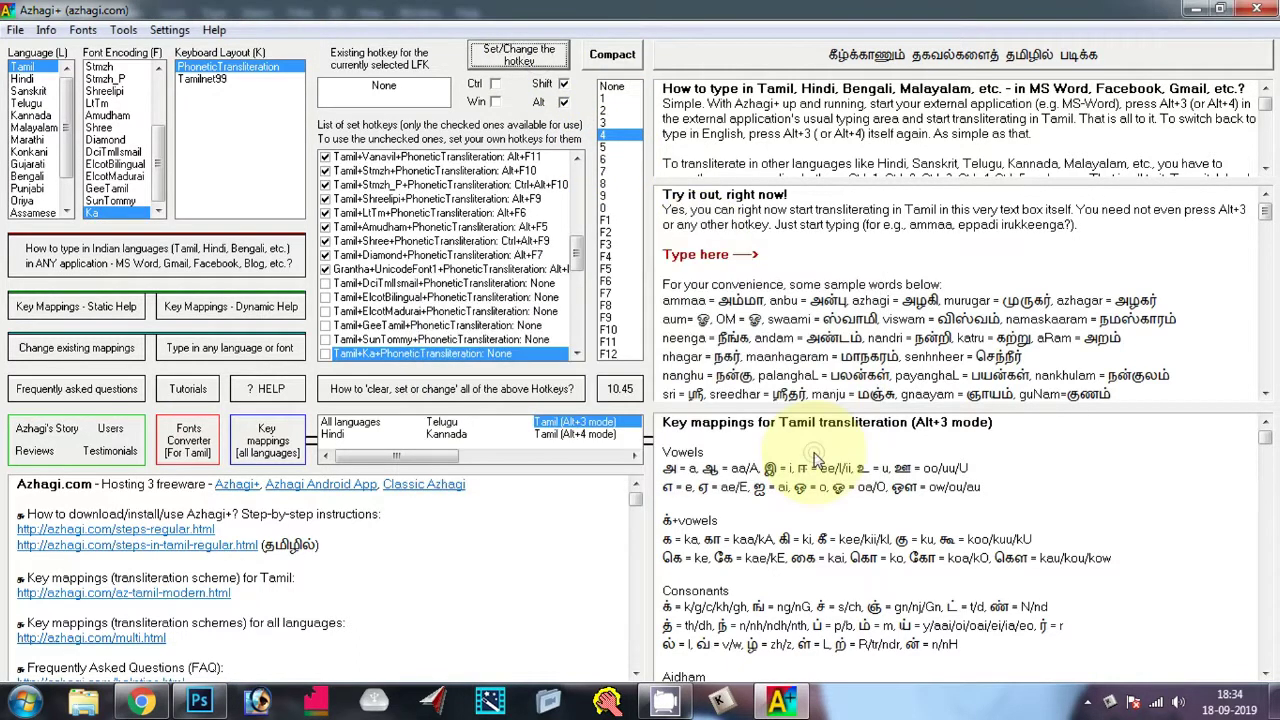
pyautogui.click(604, 122)
pyautogui.click(541, 63)
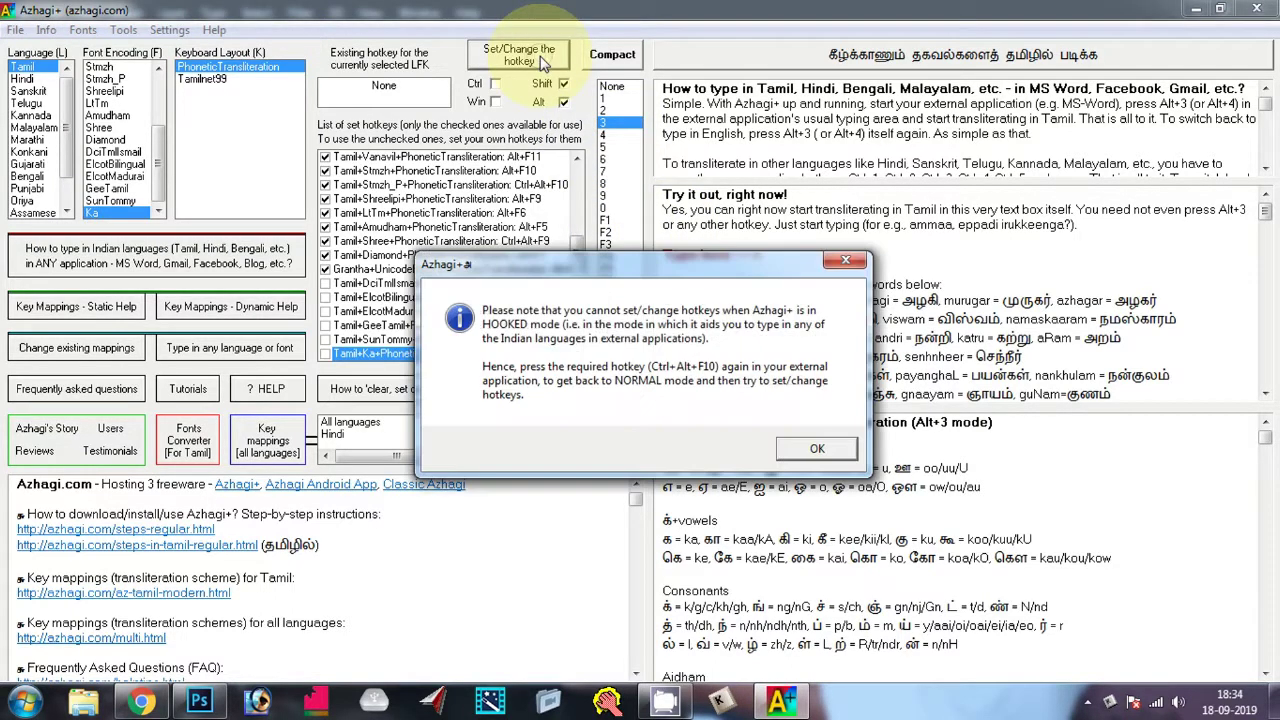
pyautogui.click(807, 453)
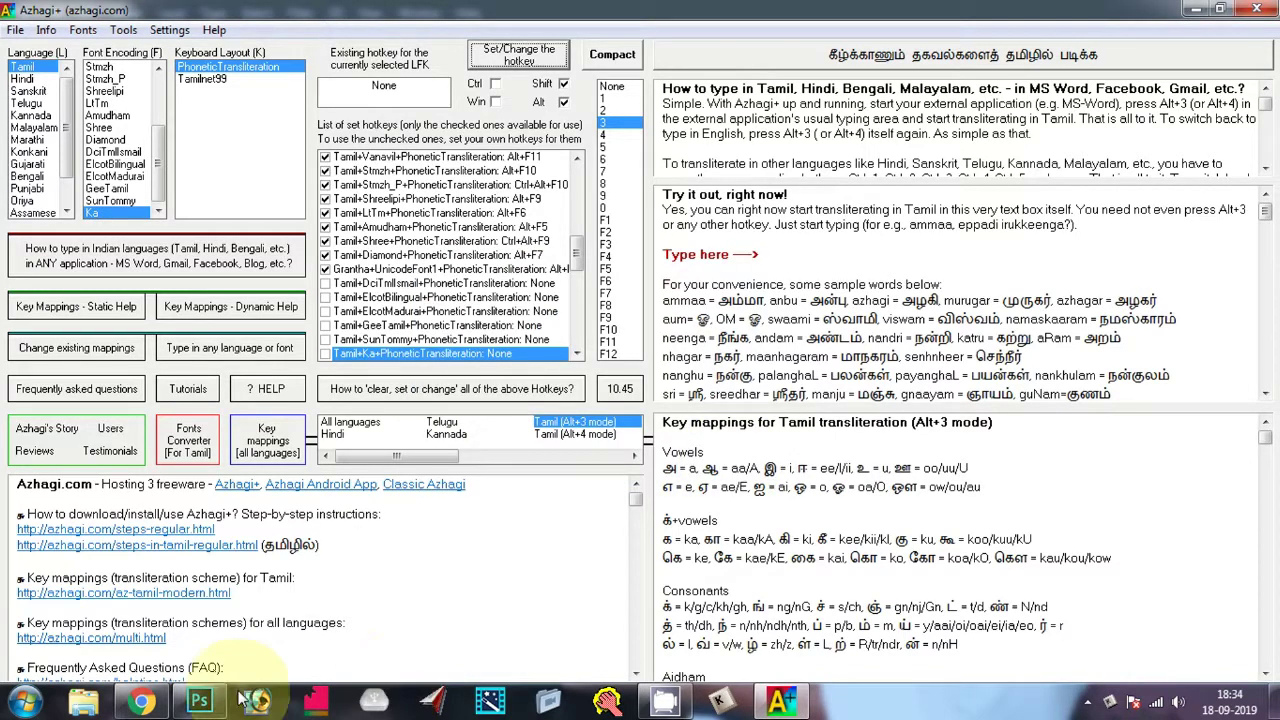
pyautogui.click(199, 700)
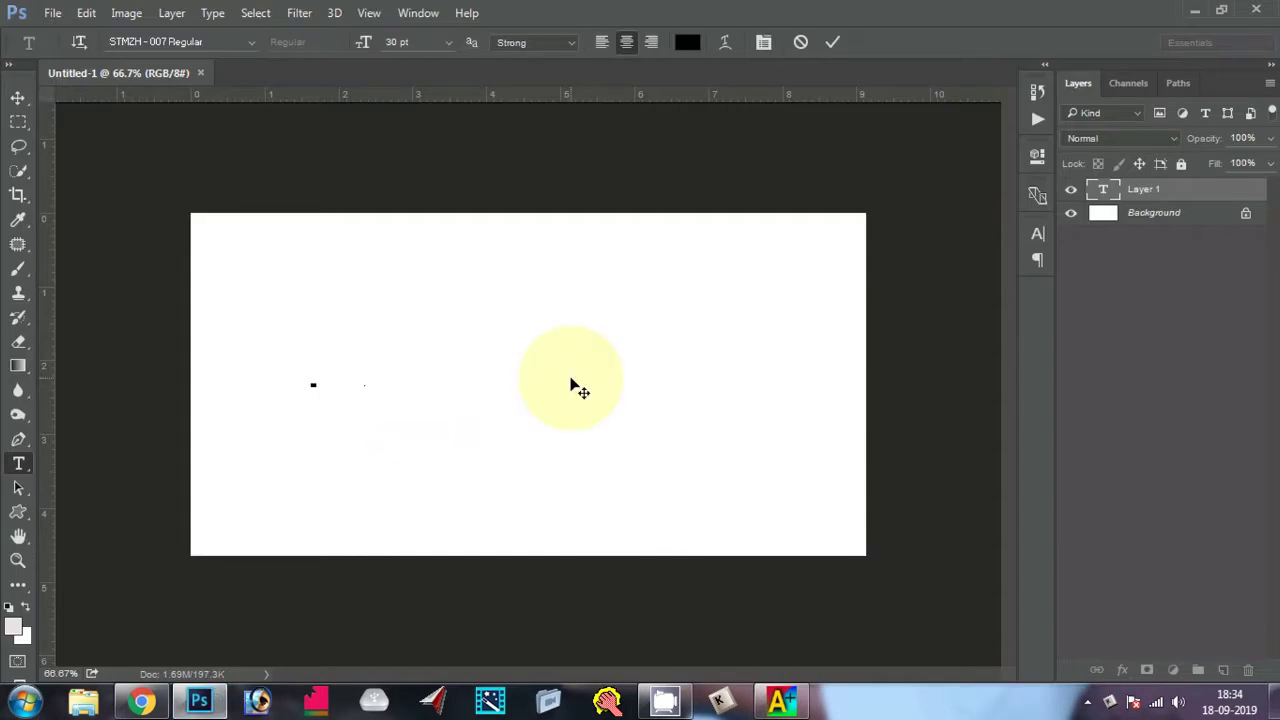
# - Assign the Alt+Shift+3 hotkey to Azhagi+'s Tamil+Ka transliteration entry
pyautogui.press('ctrl')
pyautogui.write('s')
pyautogui.press('BackSpace')
pyautogui.click(1195, 10)
pyautogui.click(540, 62)
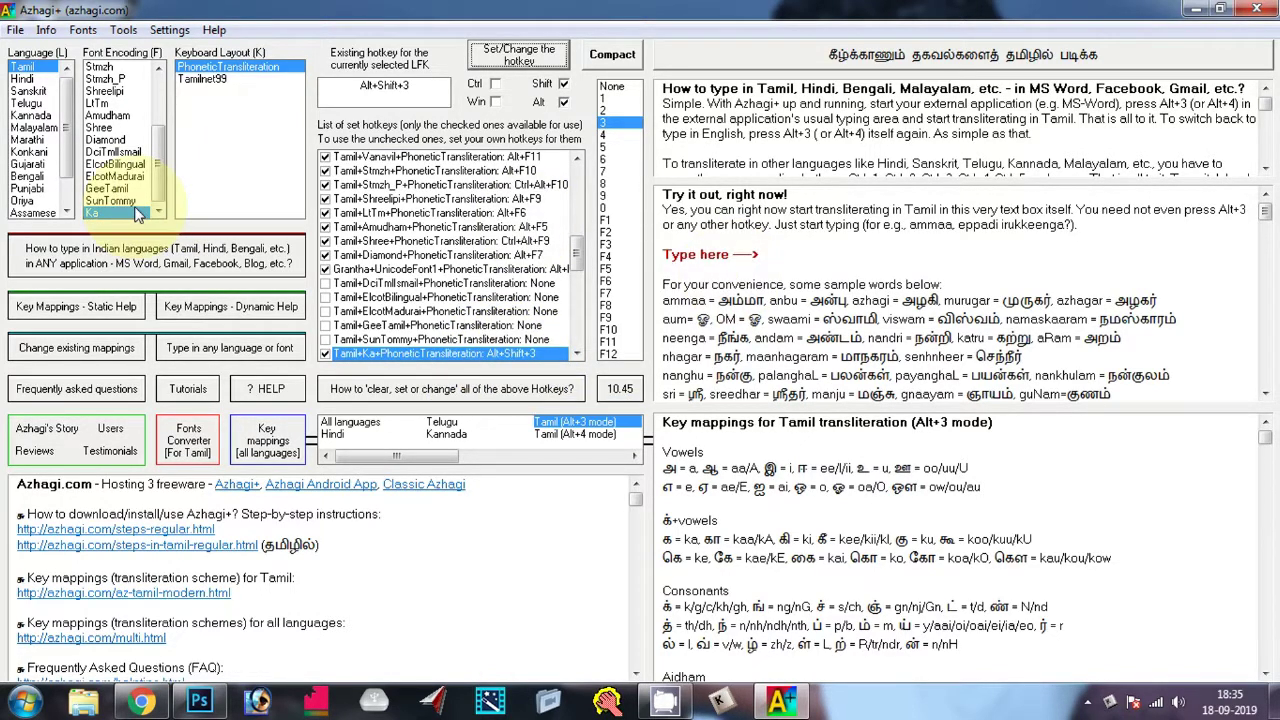
pyautogui.click(1197, 16)
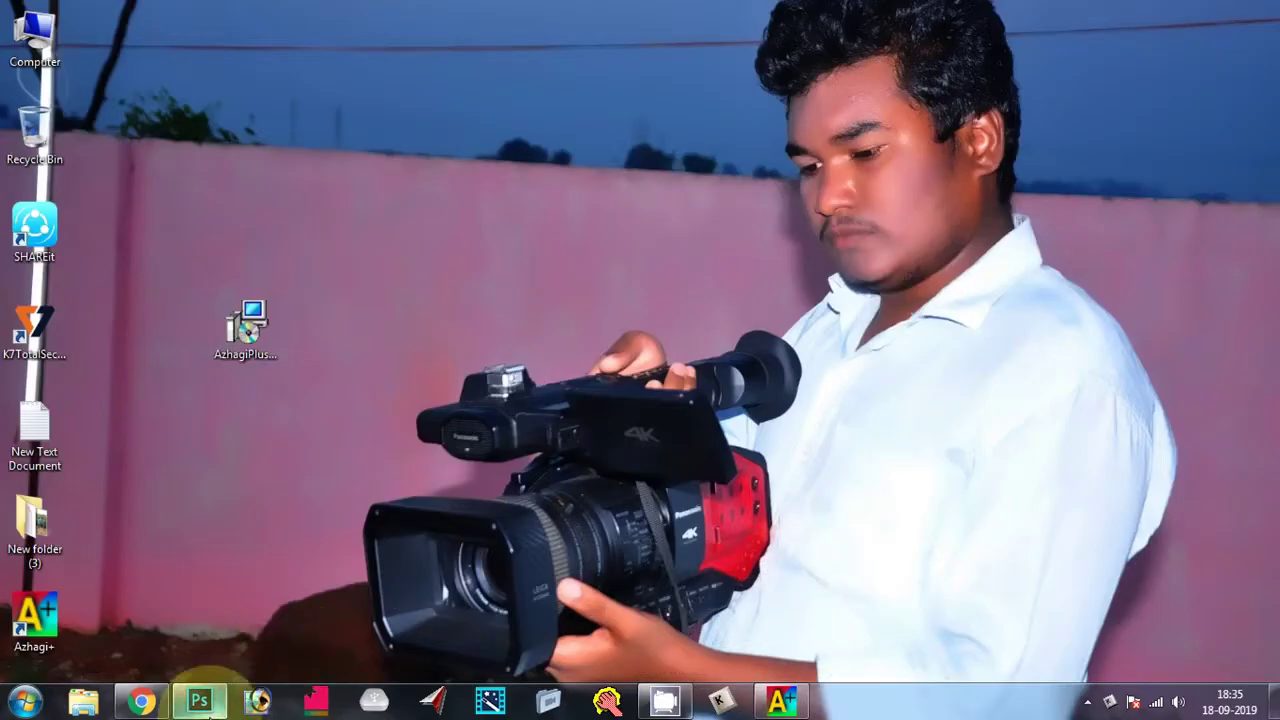
pyautogui.click(200, 700)
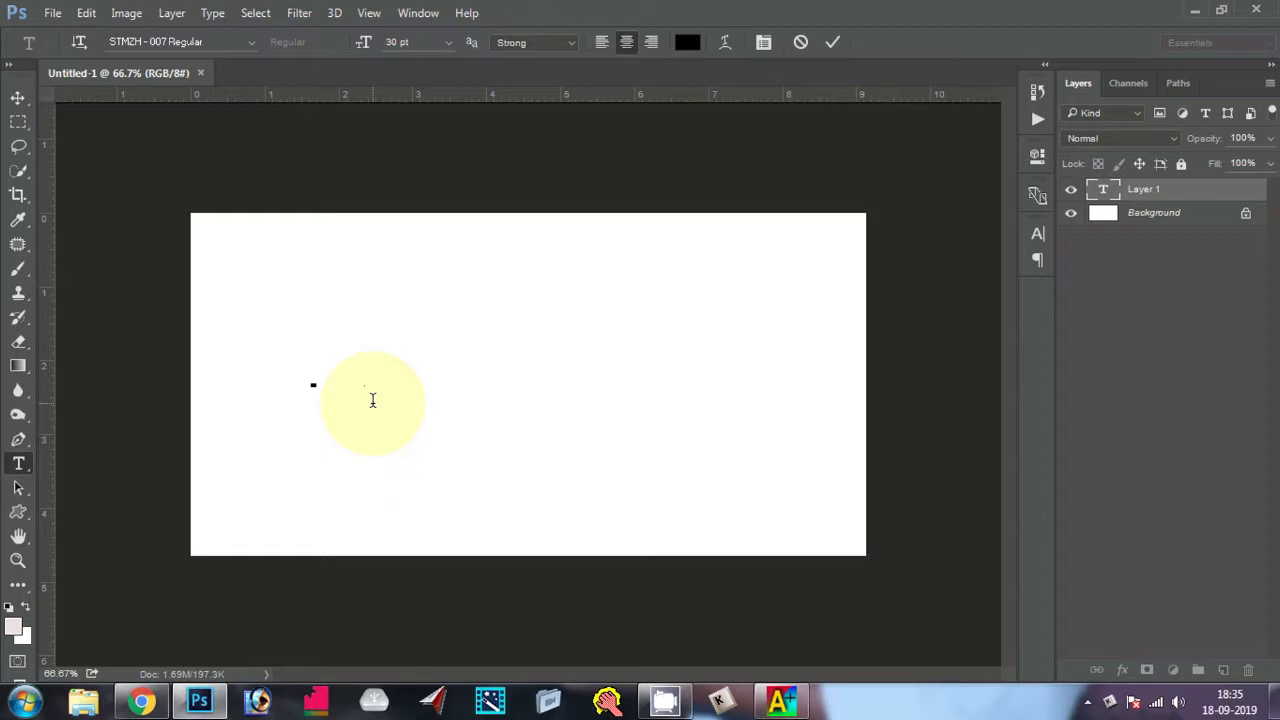
# - Change the type font to Ka Kosai Bold by searching 'ka'
pyautogui.click(215, 42)
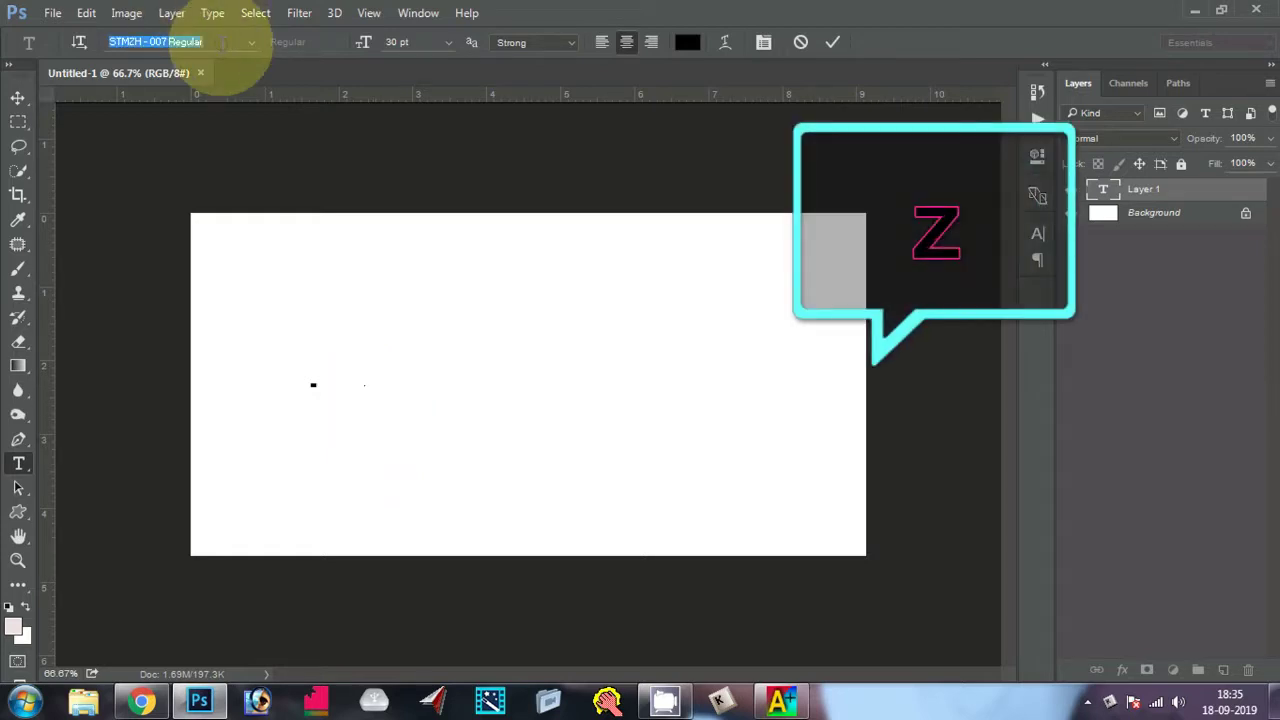
pyautogui.write('k')
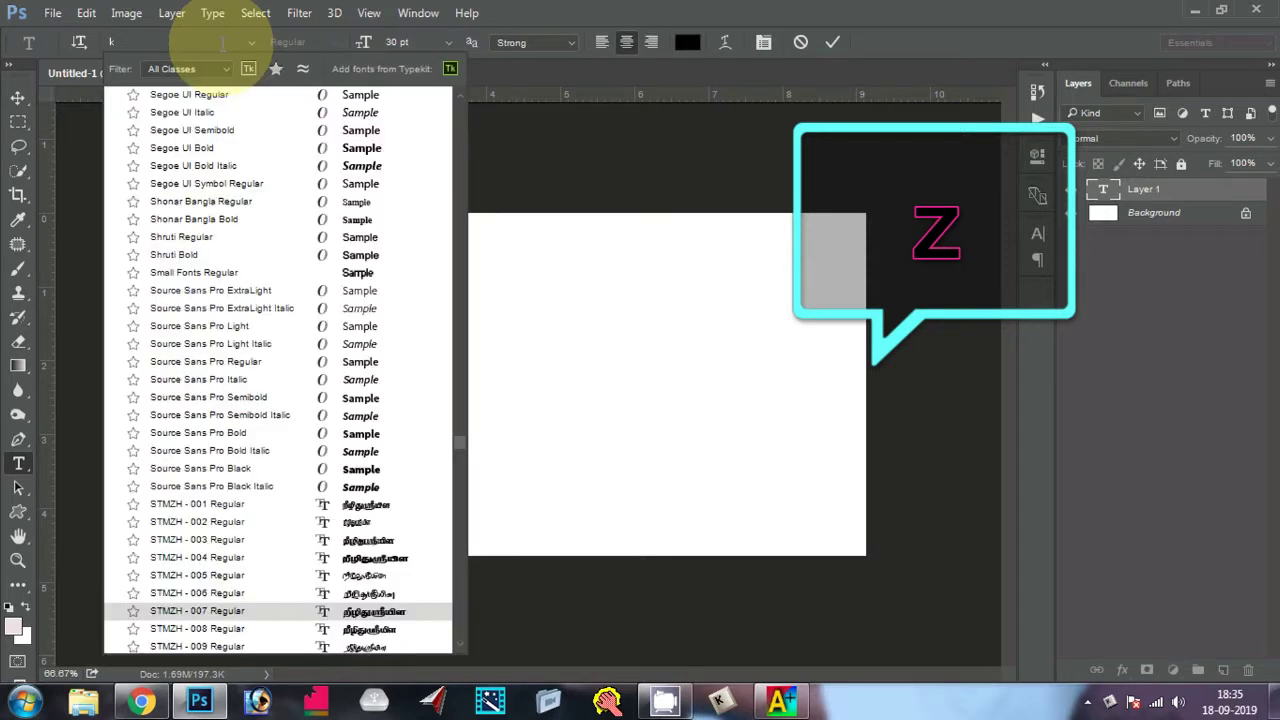
pyautogui.write('a')
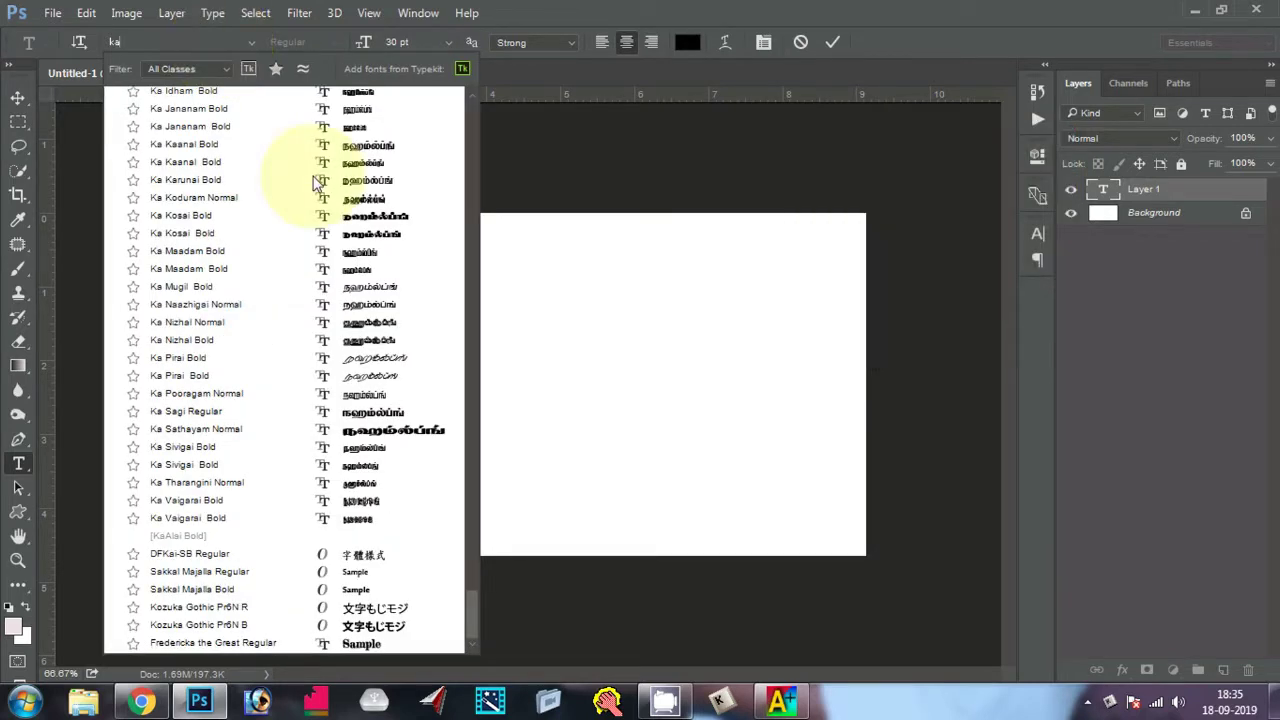
pyautogui.click(352, 222)
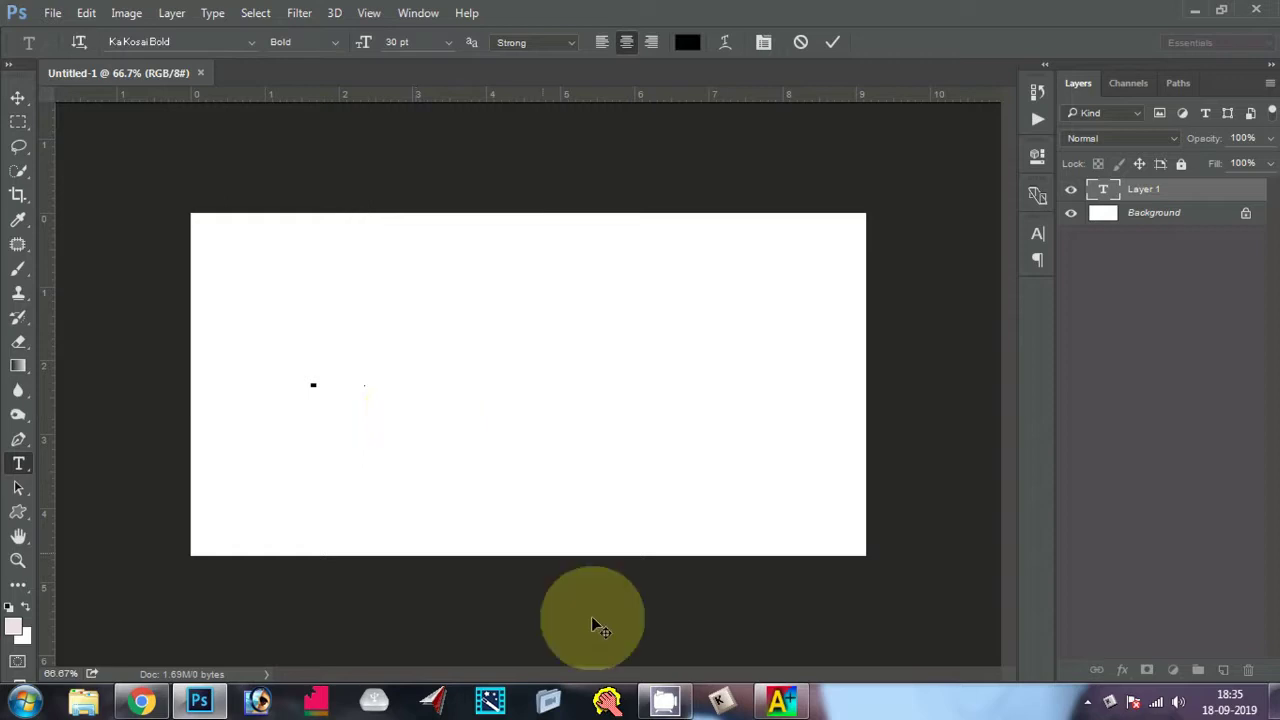
pyautogui.click(780, 700)
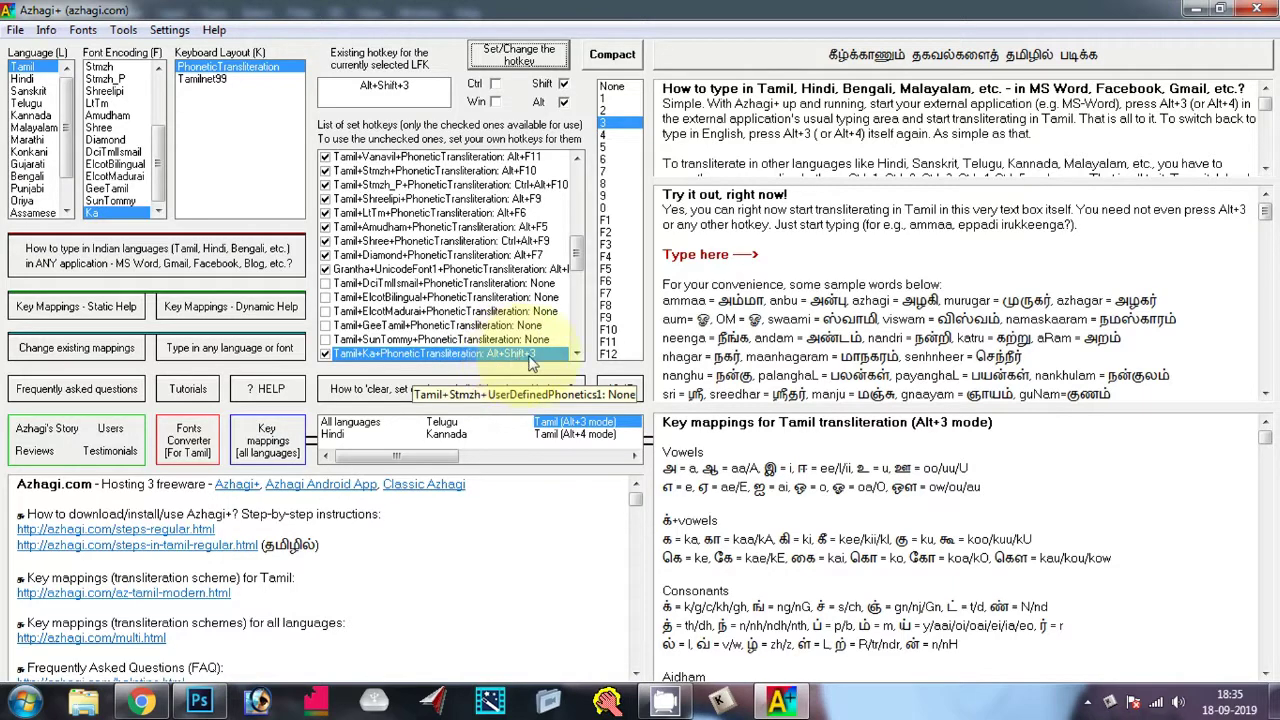
# - Minimize the Azhagi+ window to return to Photoshop's Layer 1 canvas
pyautogui.click(1192, 9)
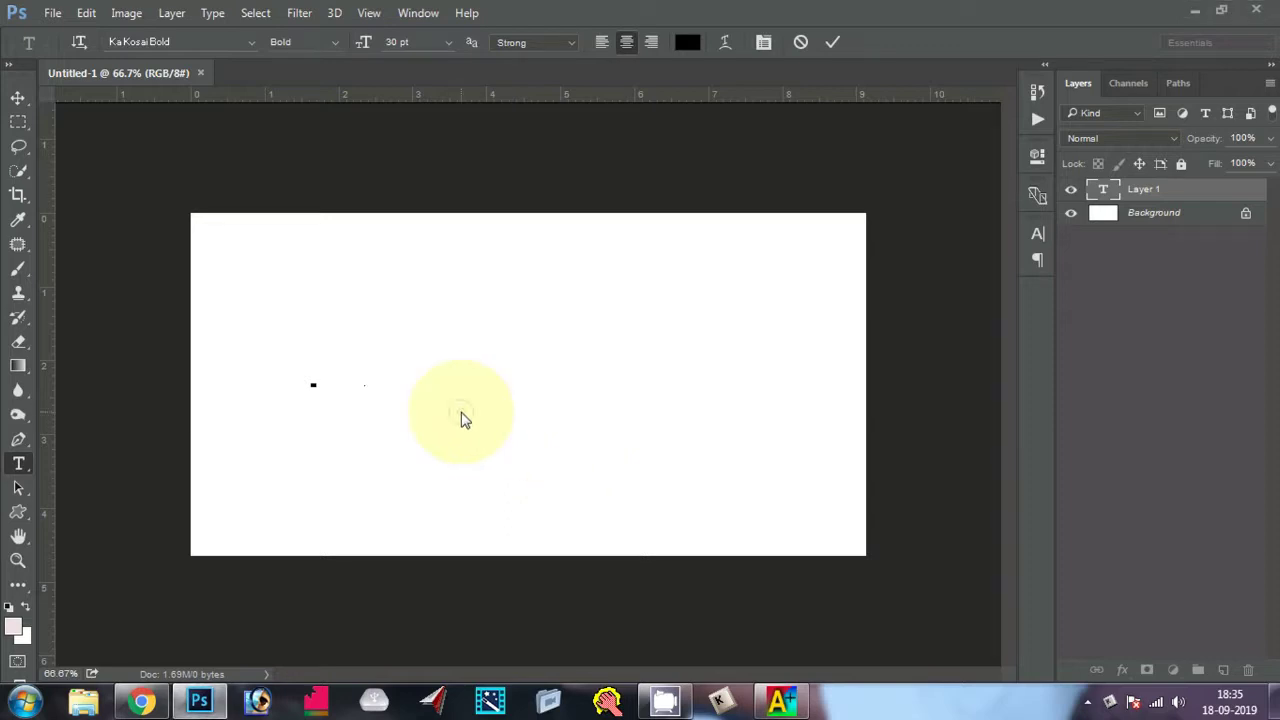
# - Type வணக்கம் in Ka Kosai Bold 30 pt, fixing mistakes, and drag it toward the canvas centre
pyautogui.write('abc')
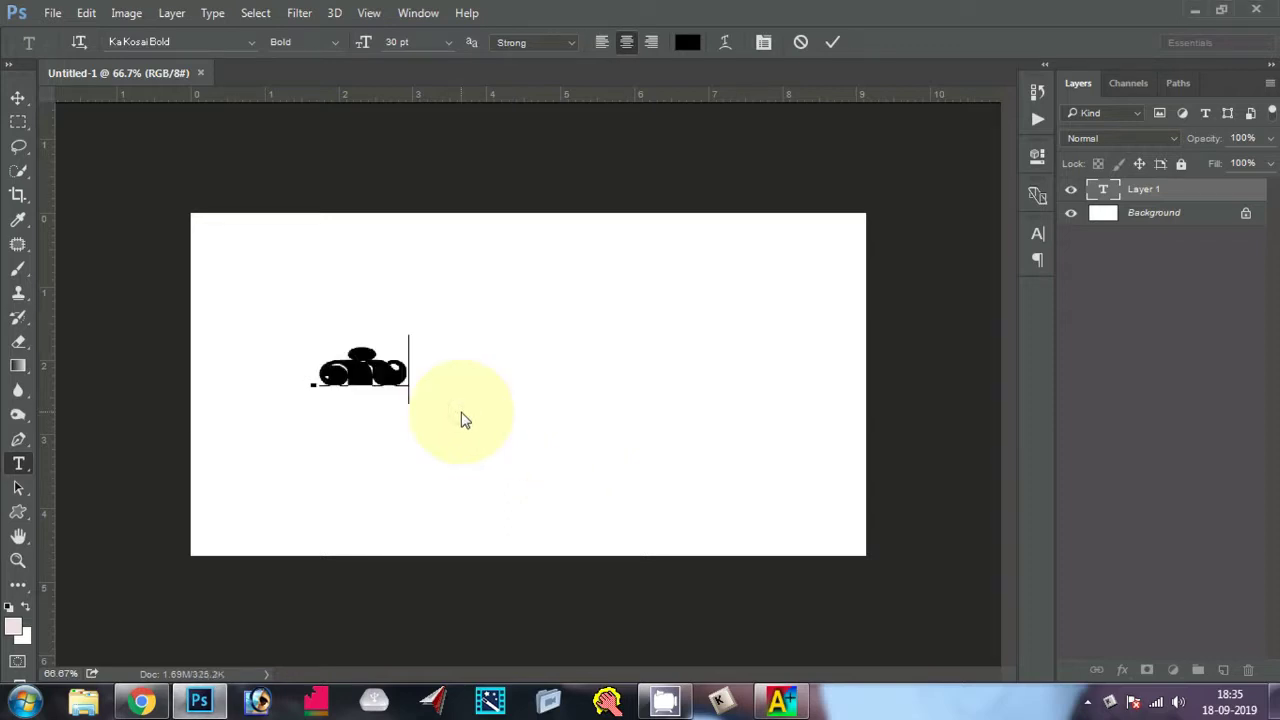
pyautogui.hotkey('ctrl', 'z')
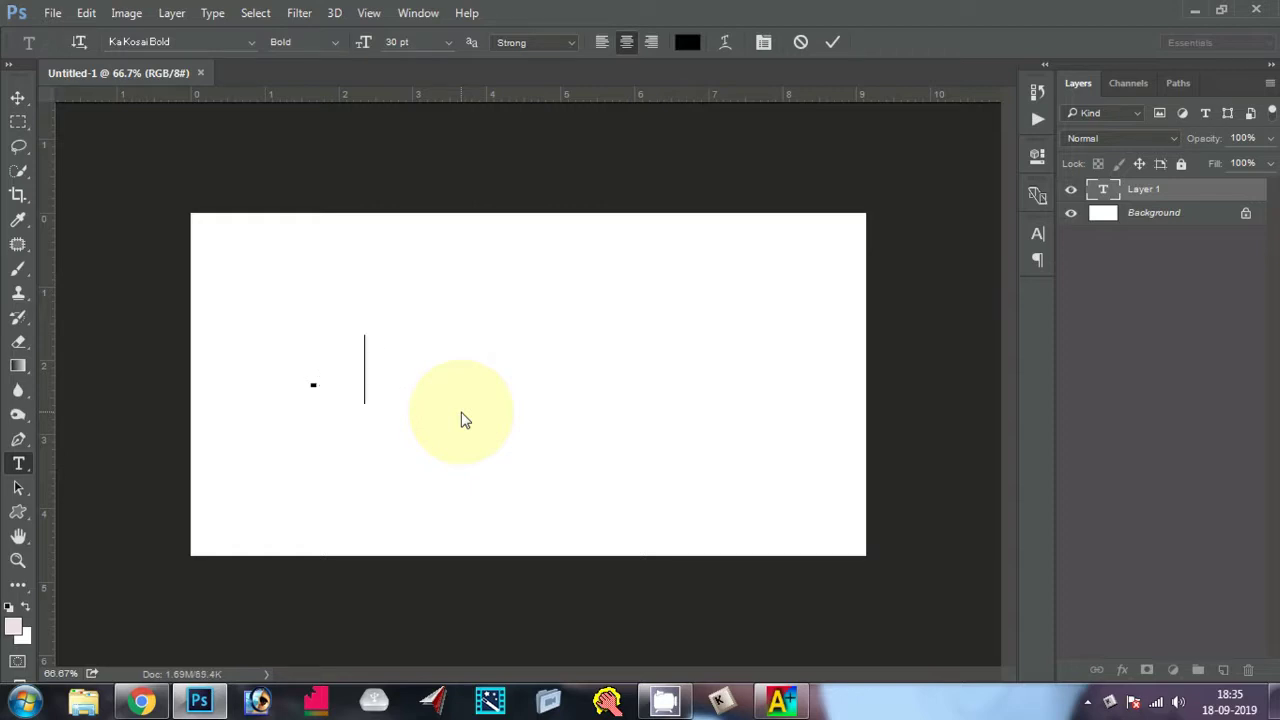
pyautogui.write('abc')
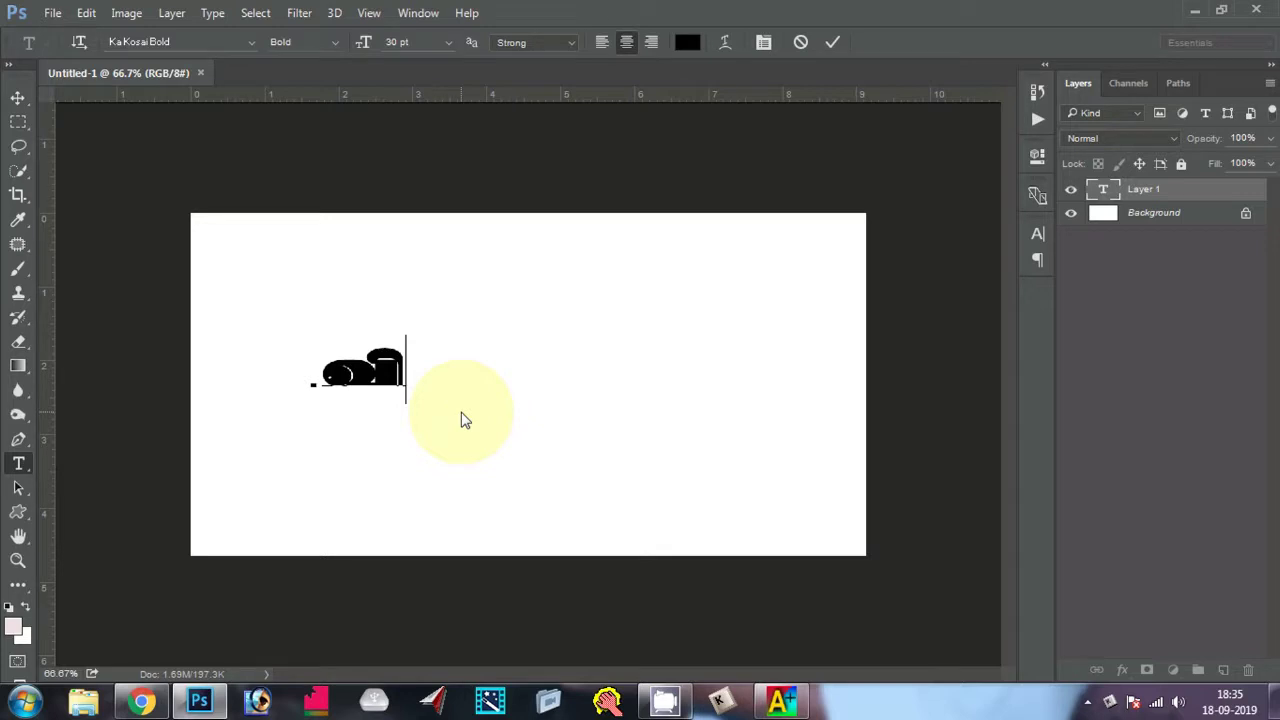
pyautogui.press('BackSpace')
pyautogui.press('BackSpace')
pyautogui.write('d')
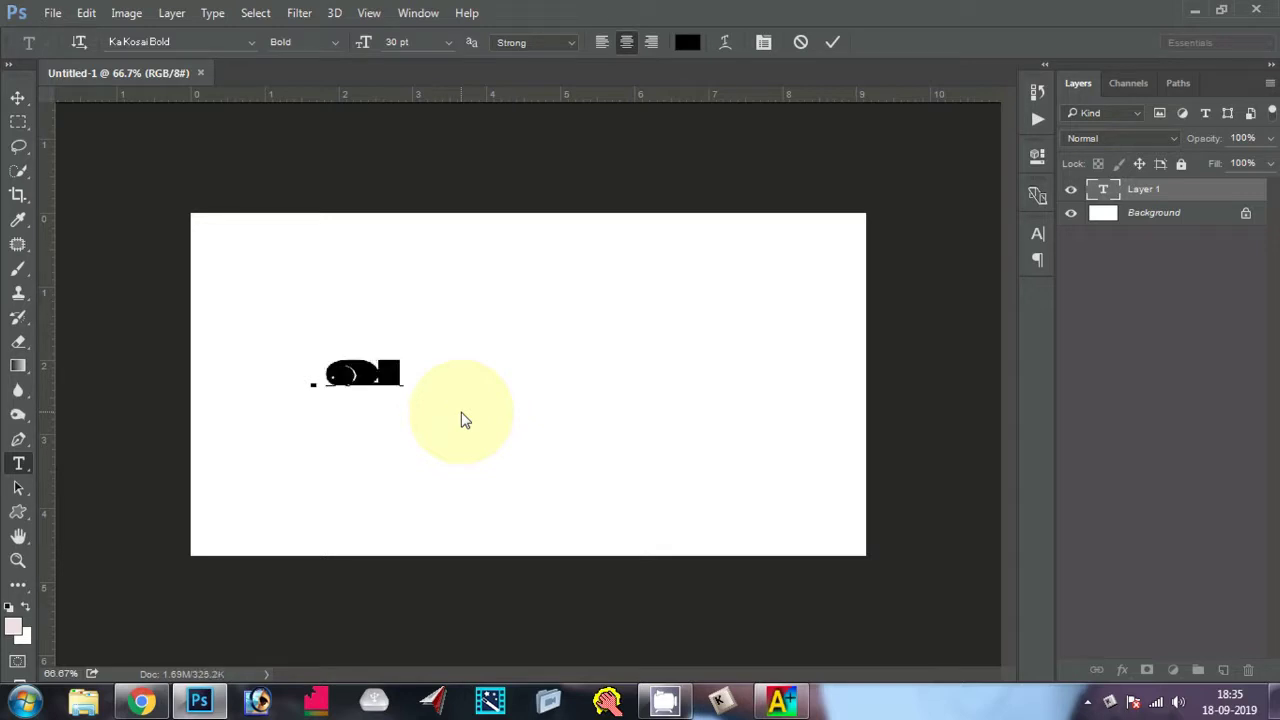
pyautogui.write('a')
pyautogui.press('BackSpace')
pyautogui.write('is')
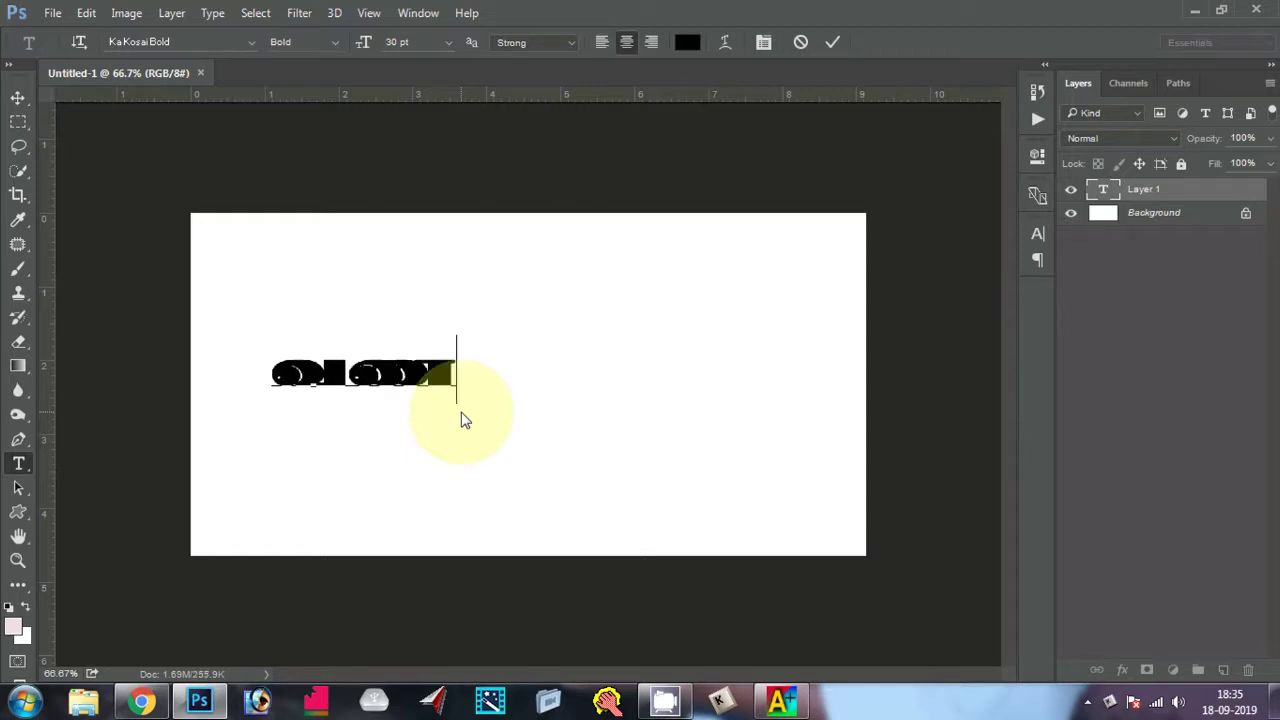
pyautogui.write('f;f')
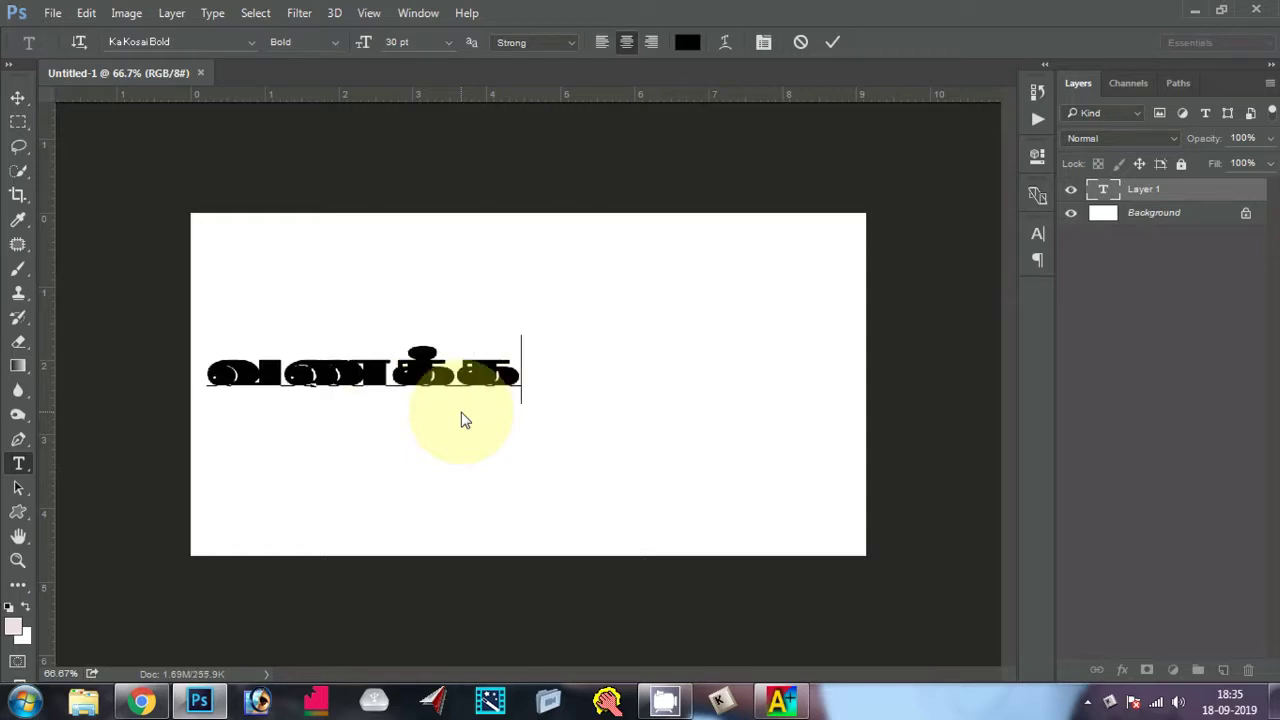
pyautogui.write('k;')
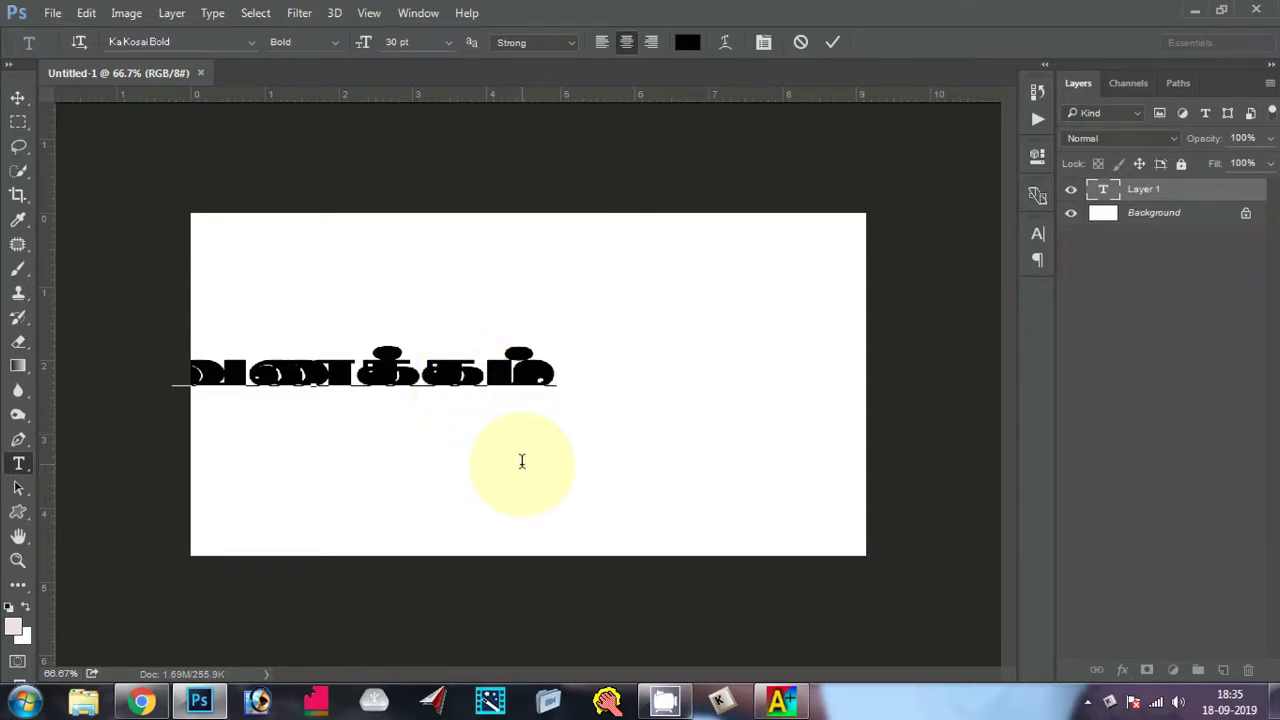
pyautogui.moveTo(610, 408)
pyautogui.mouseDown()
pyautogui.moveTo(679, 395)
pyautogui.moveTo(690, 380)
pyautogui.mouseUp()
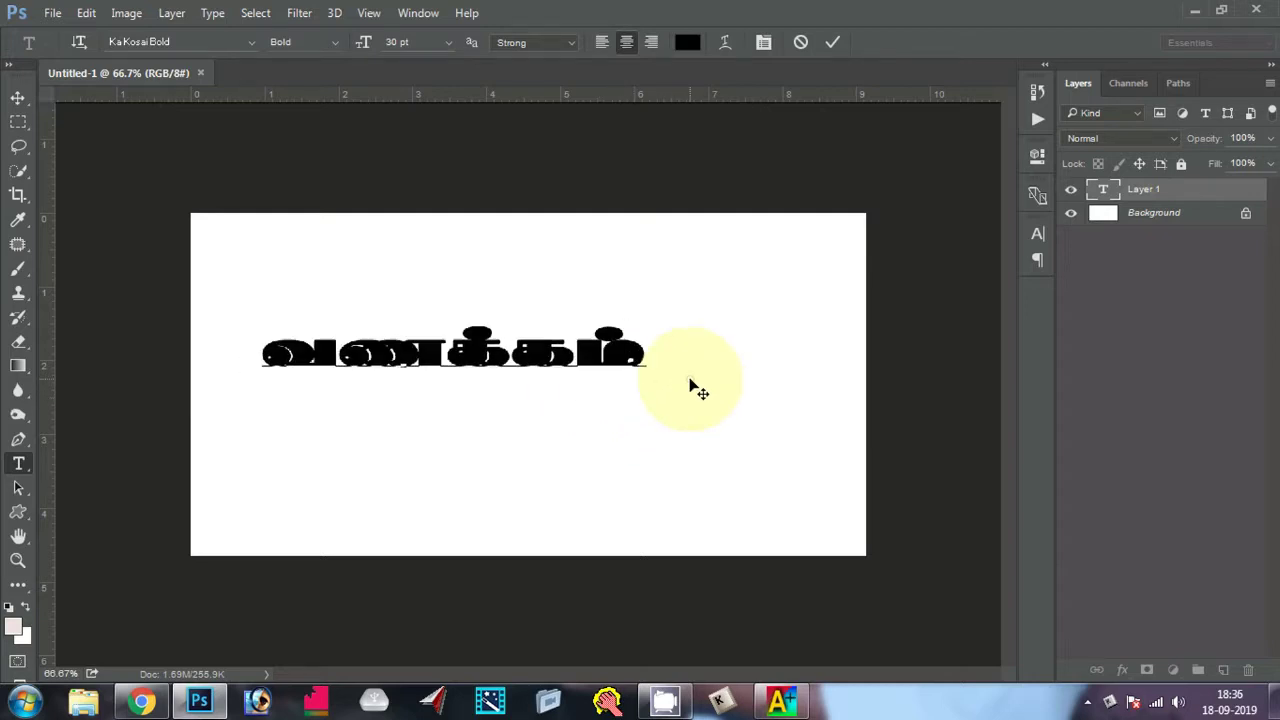
# - Type the second and third Tamil lines, தமிழ் and கா வீனஸ், correcting mistyped glyphs
pyautogui.press('Return')
pyautogui.write('ட')
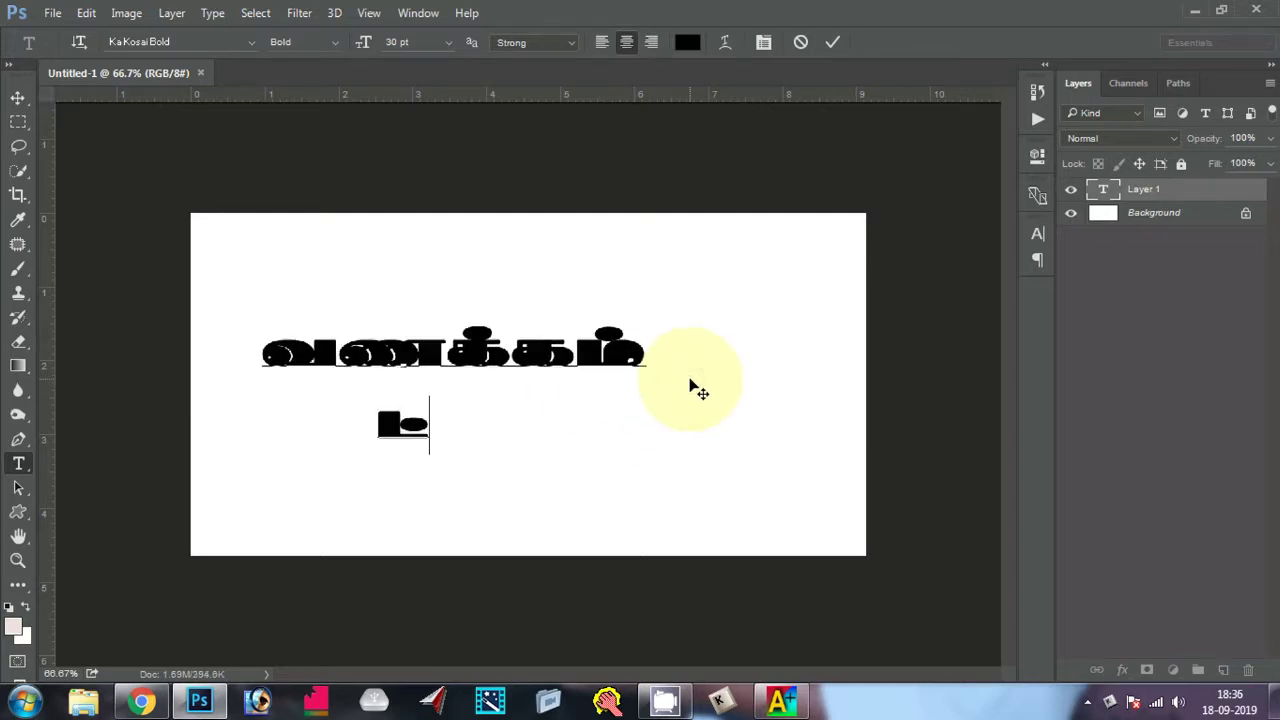
pyautogui.write('க')
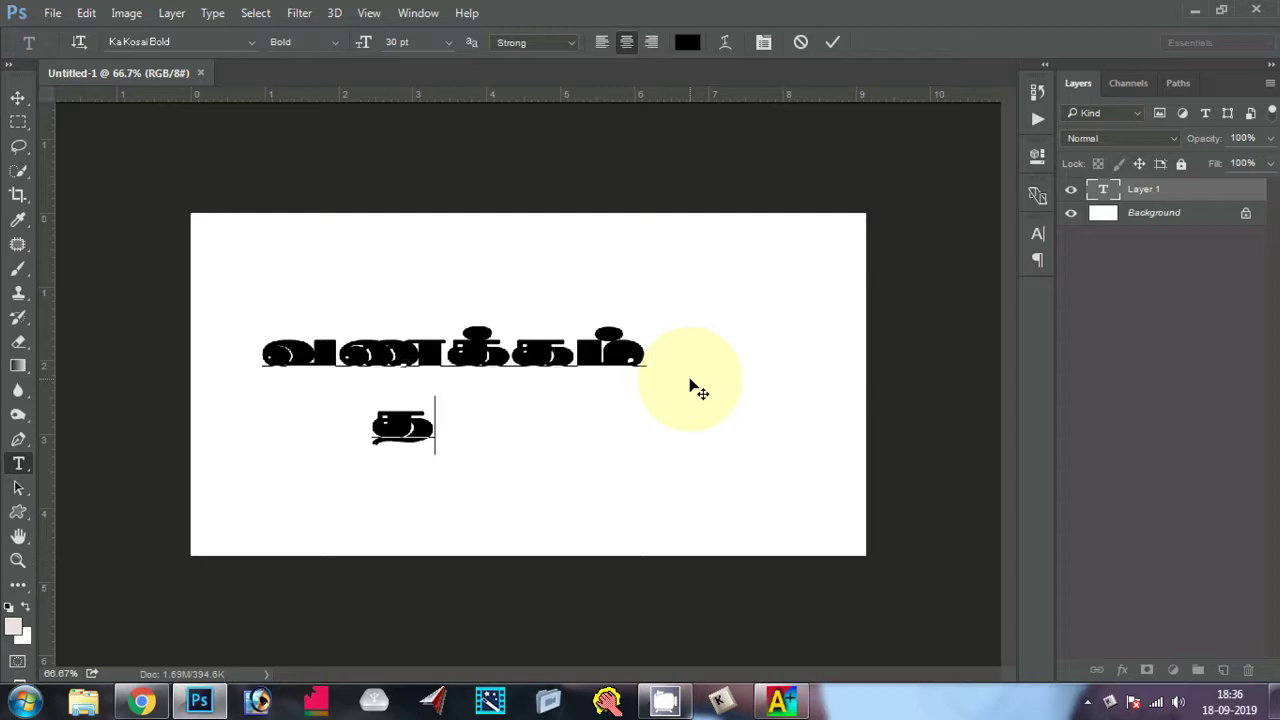
pyautogui.write('தம்')
pyautogui.write('ி')
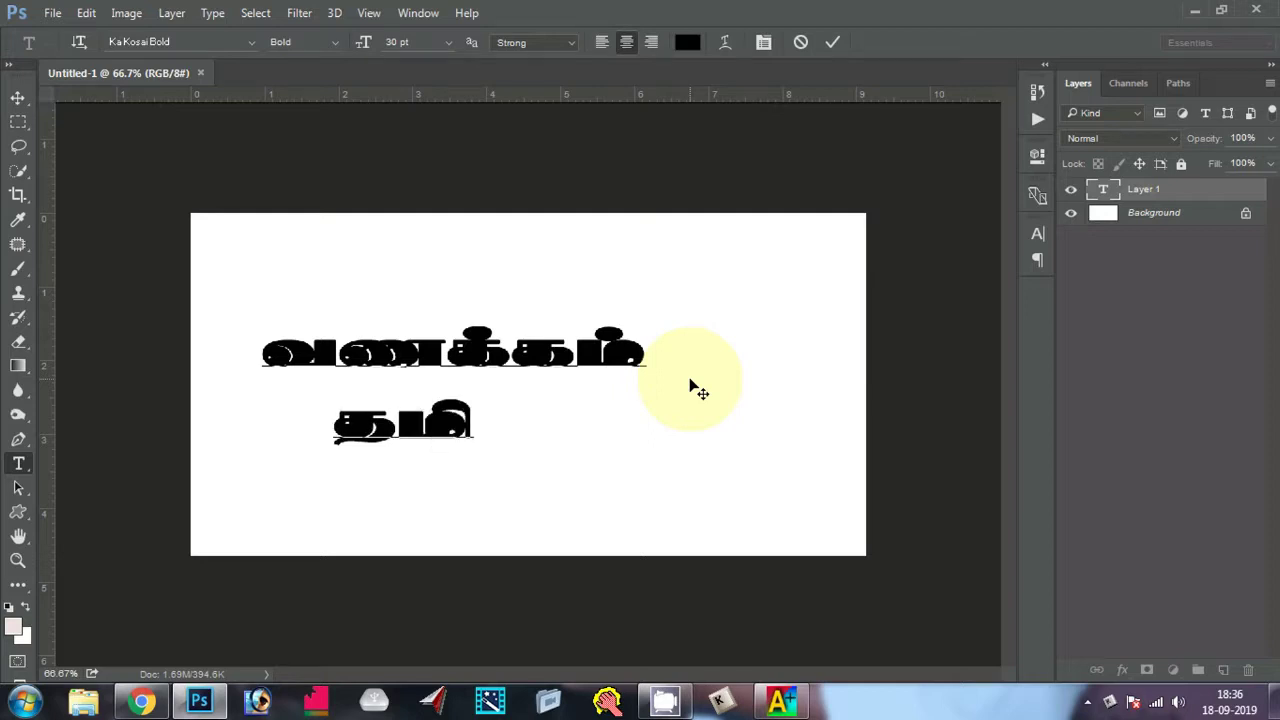
pyautogui.write('ழ்')
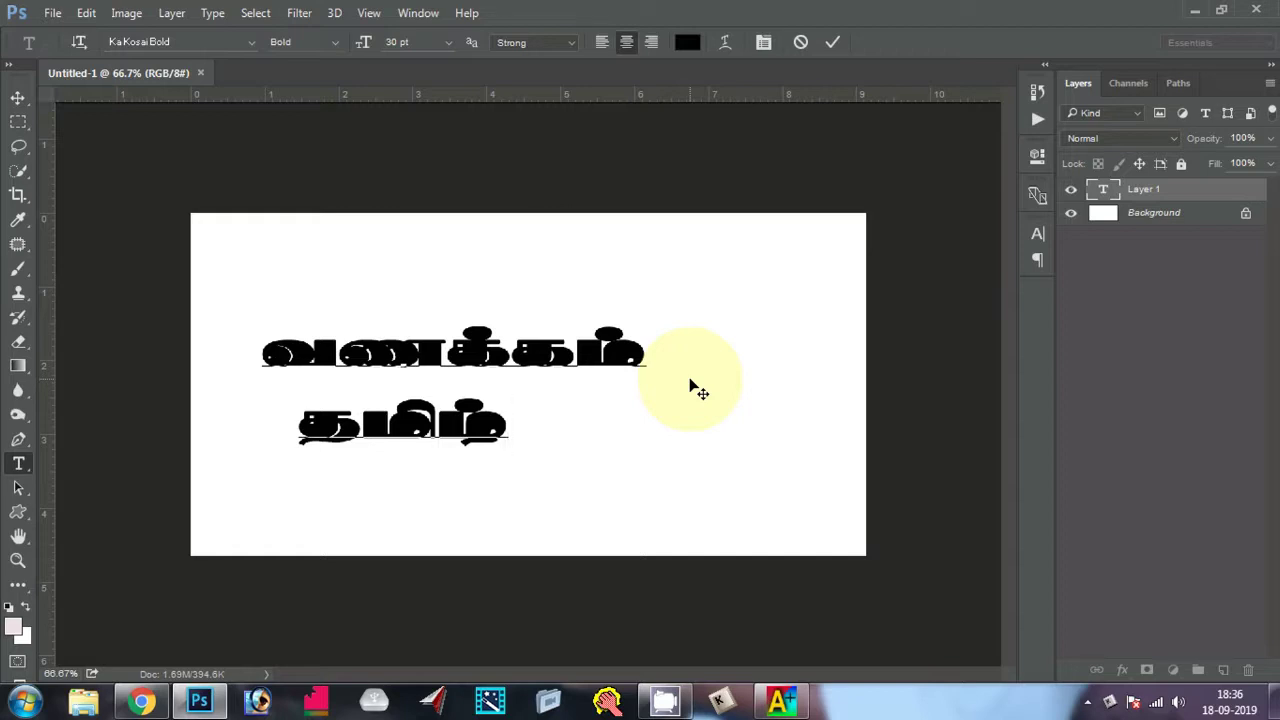
pyautogui.press('Return')
pyautogui.write('கா')
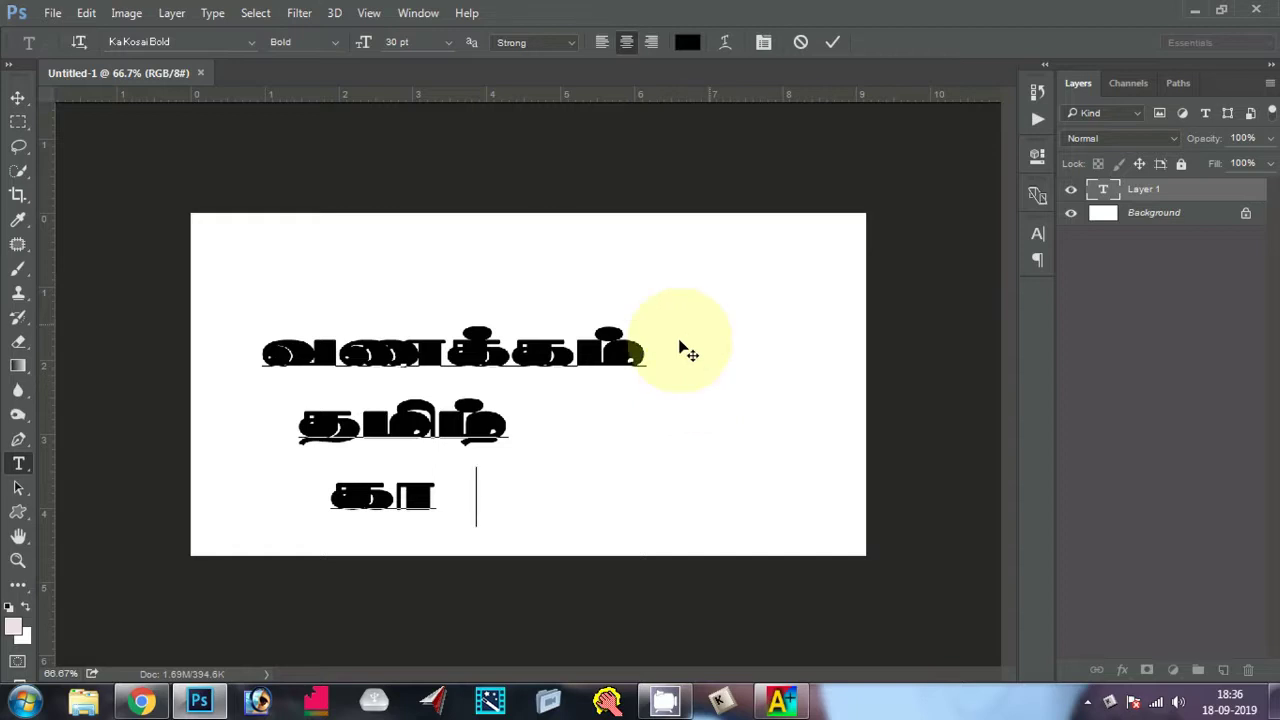
pyautogui.write(' செளி')
pyautogui.press('BackSpace')
pyautogui.press('BackSpace')
pyautogui.press('BackSpace')
pyautogui.press('BackSpace')
pyautogui.write('வி')
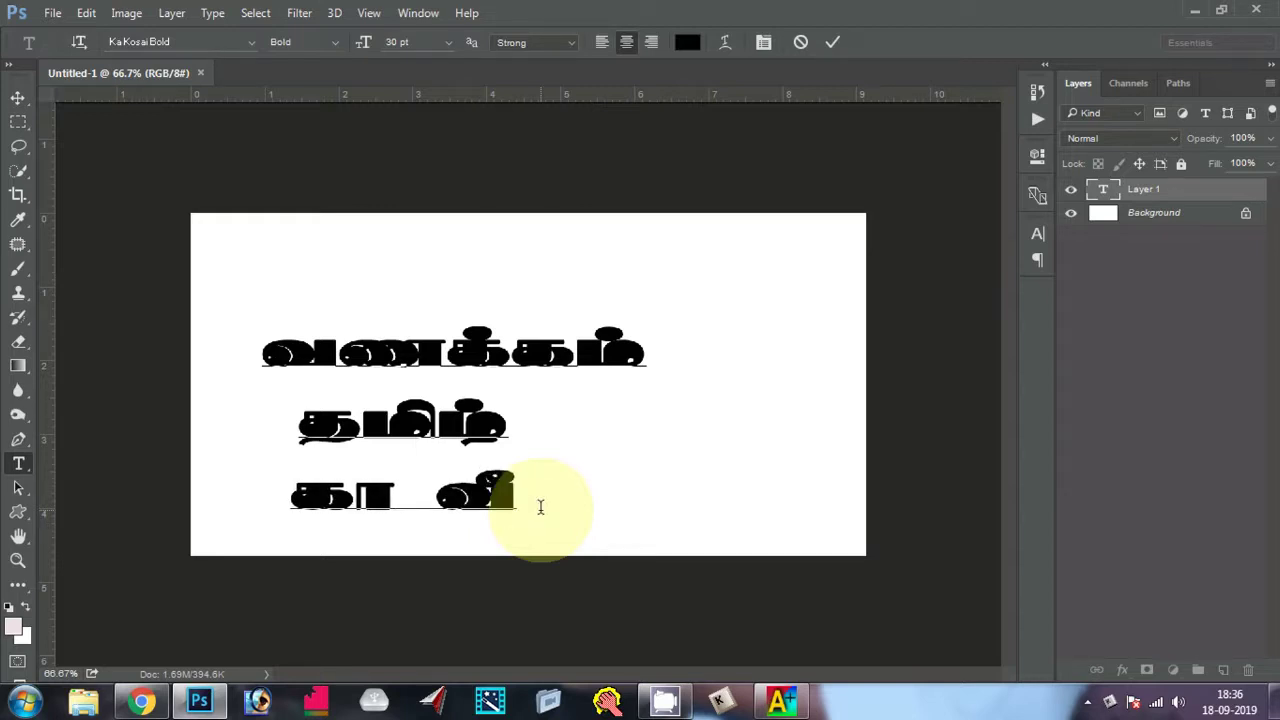
pyautogui.write('னக்')
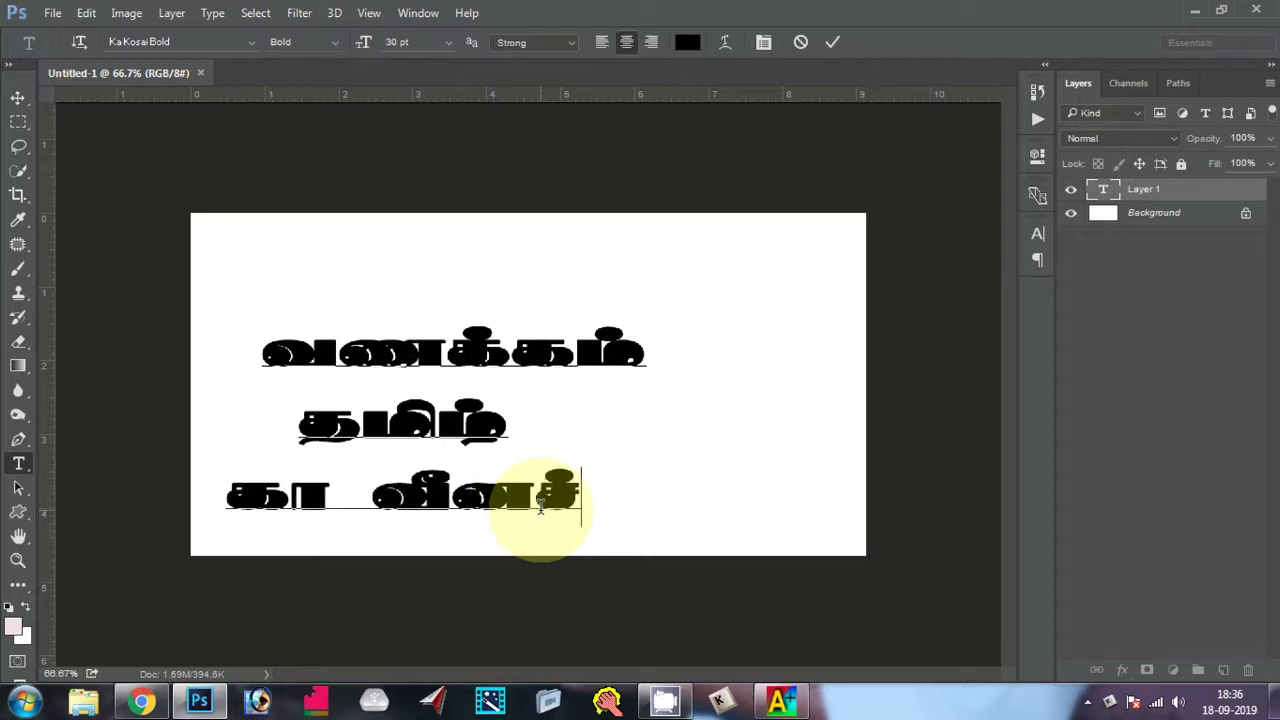
pyautogui.press('BackSpace')
pyautogui.write('ல்')
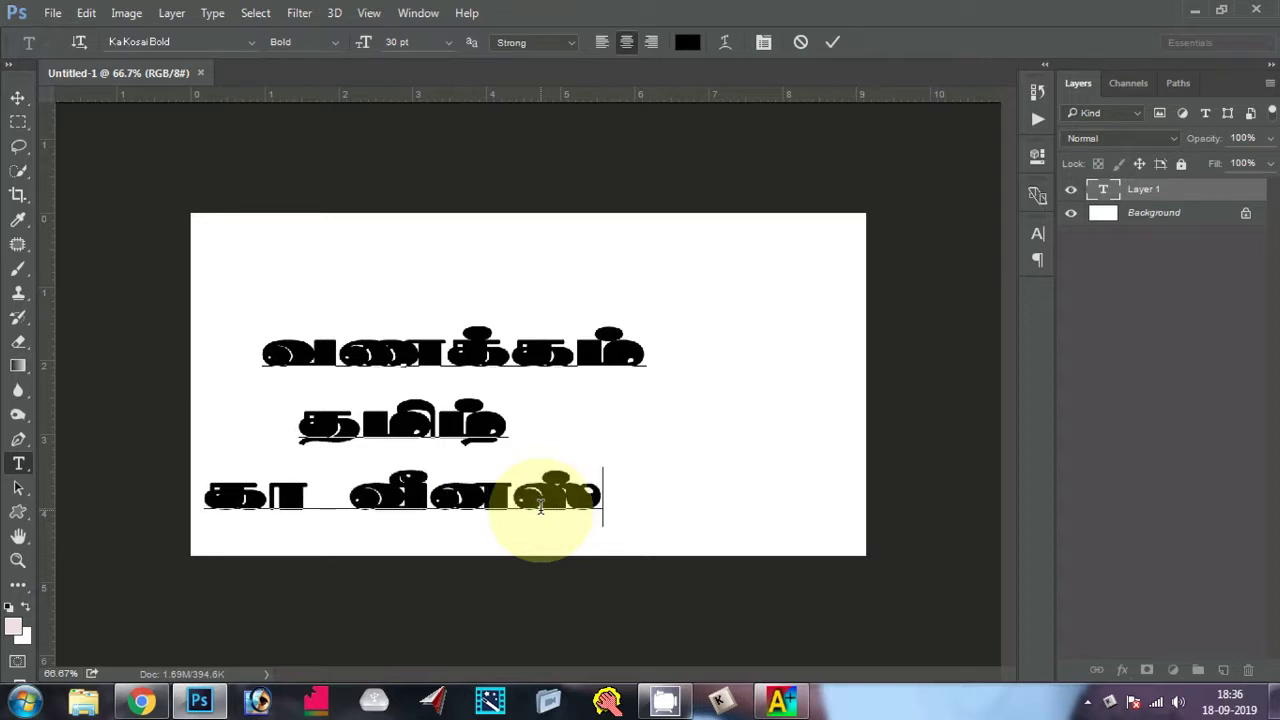
# - Move வீனஸ் onto a fourth line, shift the text block up, and commit the text
pyautogui.press('Left')
pyautogui.press('Left')
pyautogui.press('Left')
pyautogui.press('Left')
pyautogui.press('Right')
pyautogui.press('Return')
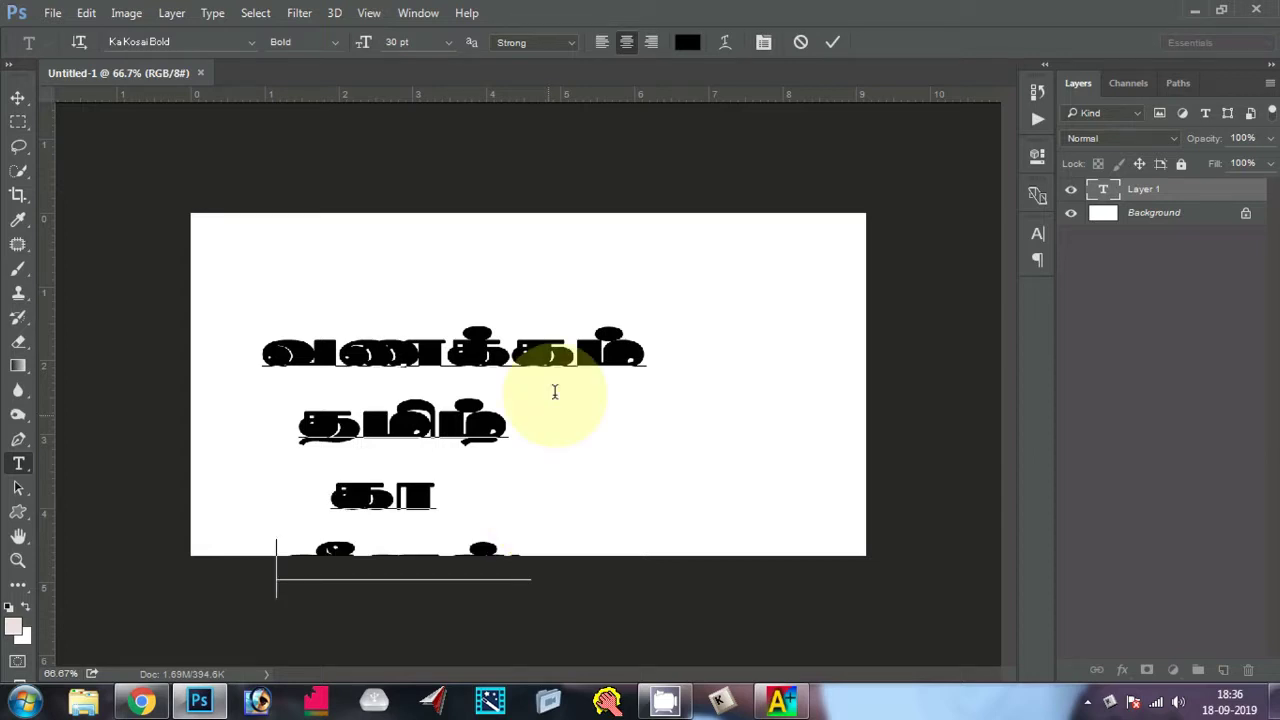
pyautogui.moveTo(628, 288); pyautogui.dragTo(630, 237)
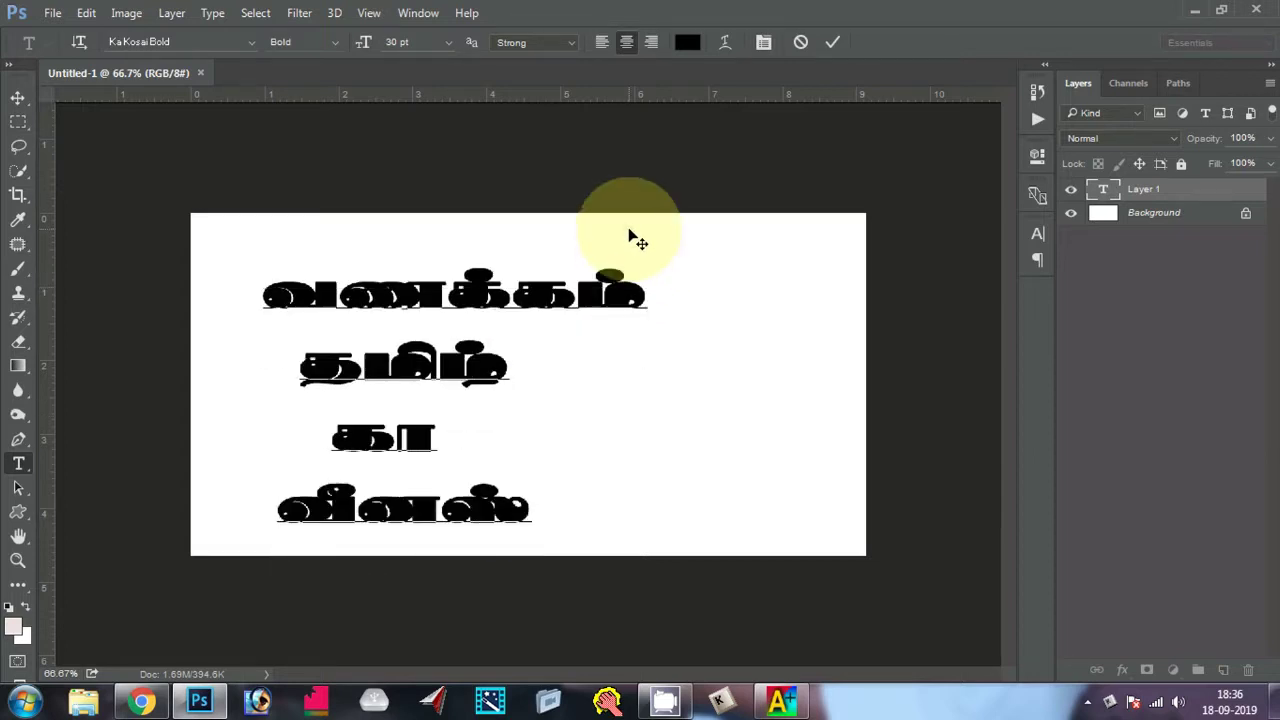
pyautogui.click(836, 41)
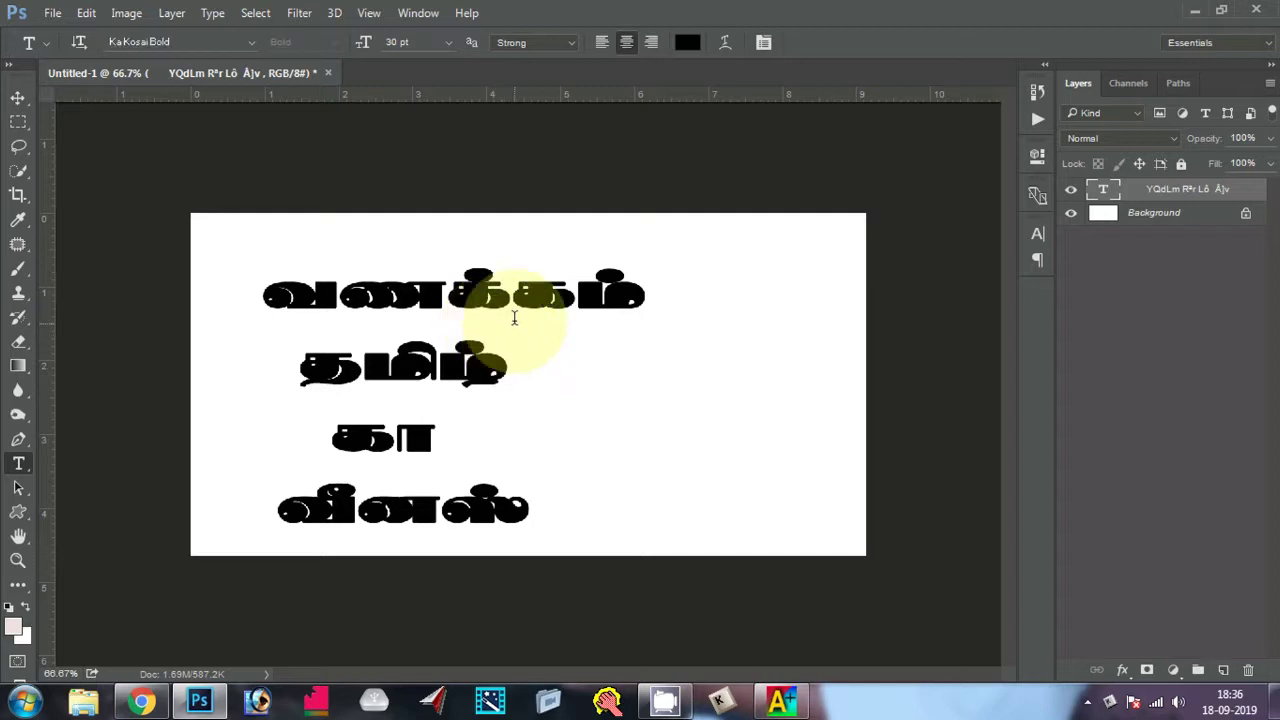
# - Enter Quick Mask mode and try moving the mask, undoing the offset
pyautogui.press('q')
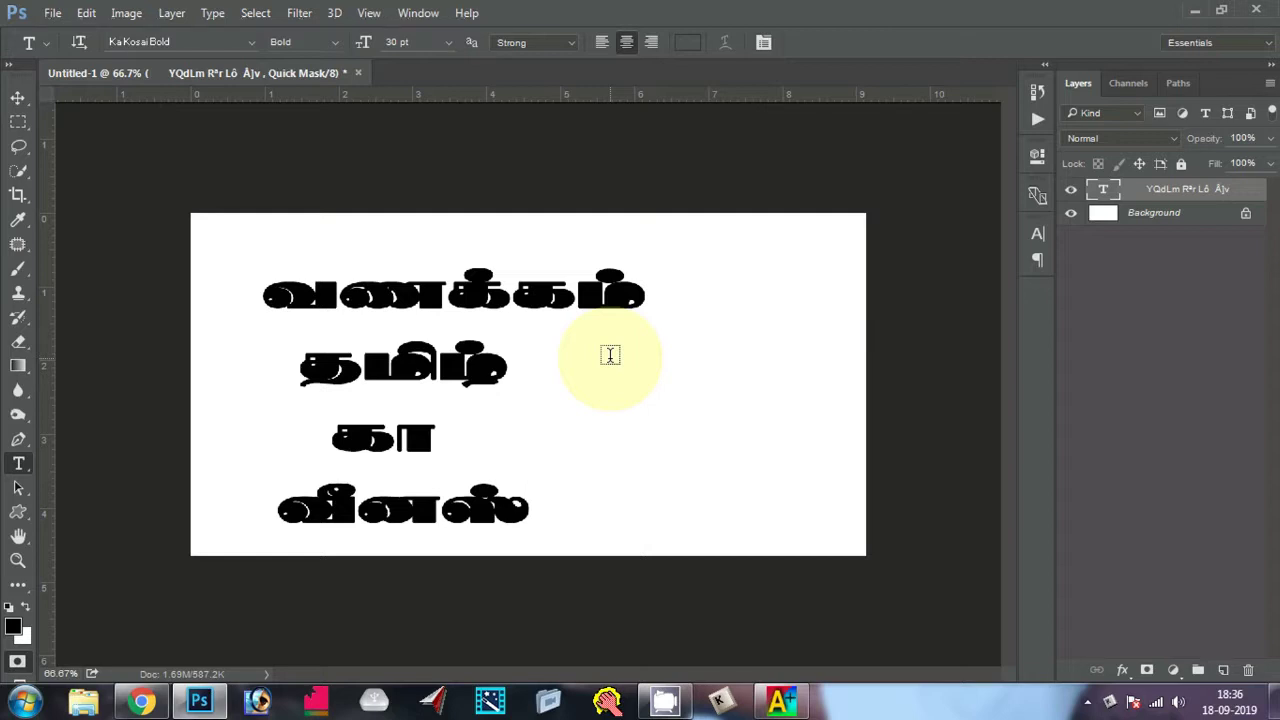
pyautogui.press('v')
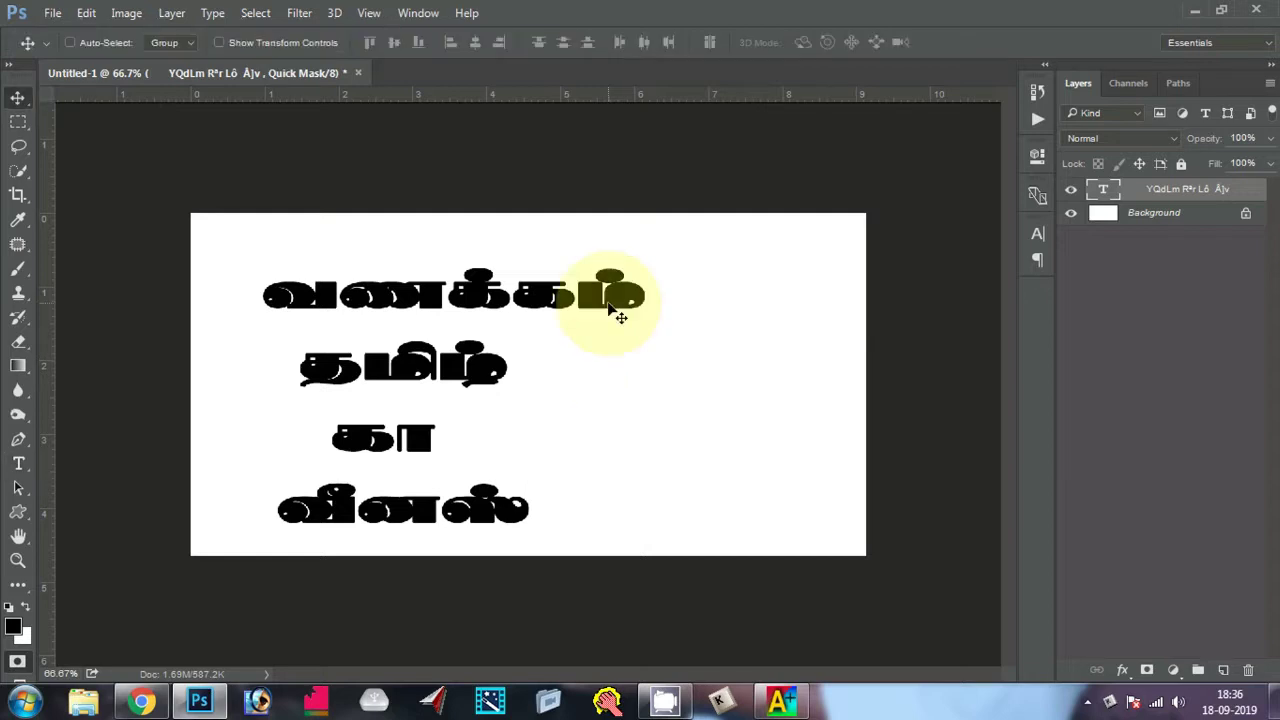
pyautogui.moveTo(612, 310); pyautogui.dragTo(640, 268)
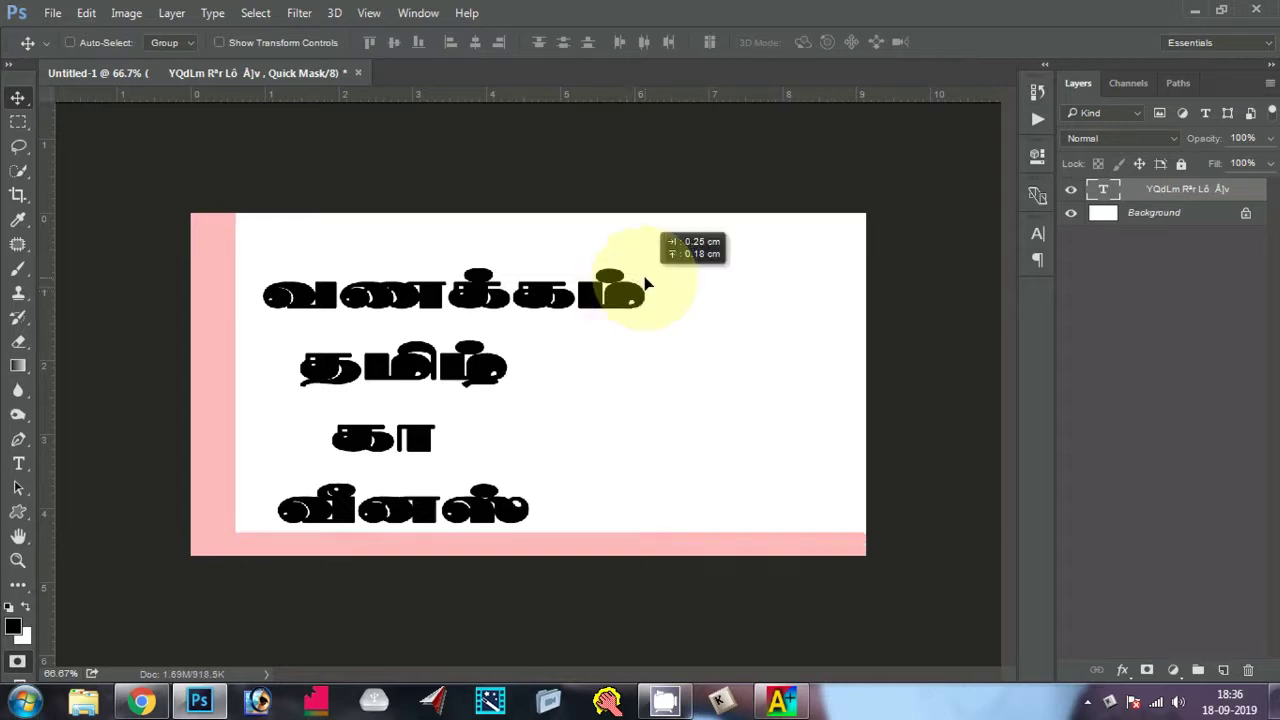
pyautogui.hotkey('ctrl', 'z')
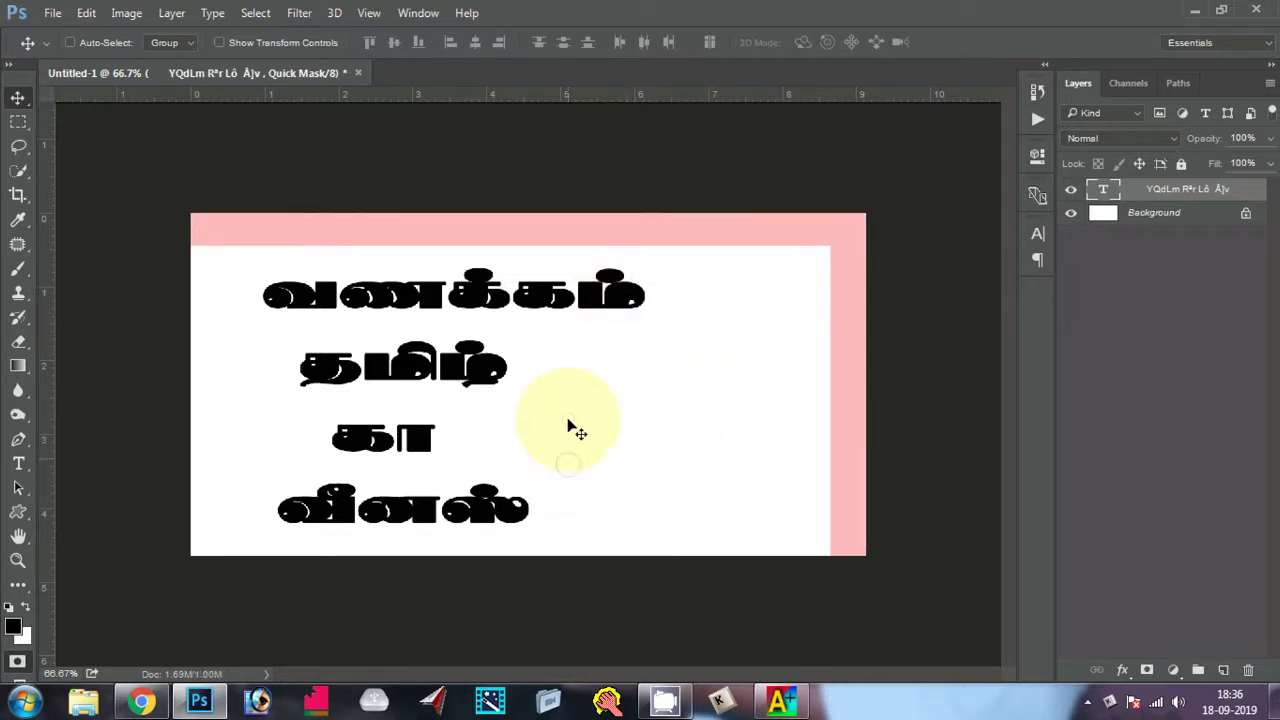
pyautogui.hotkey('ctrl', 'z')
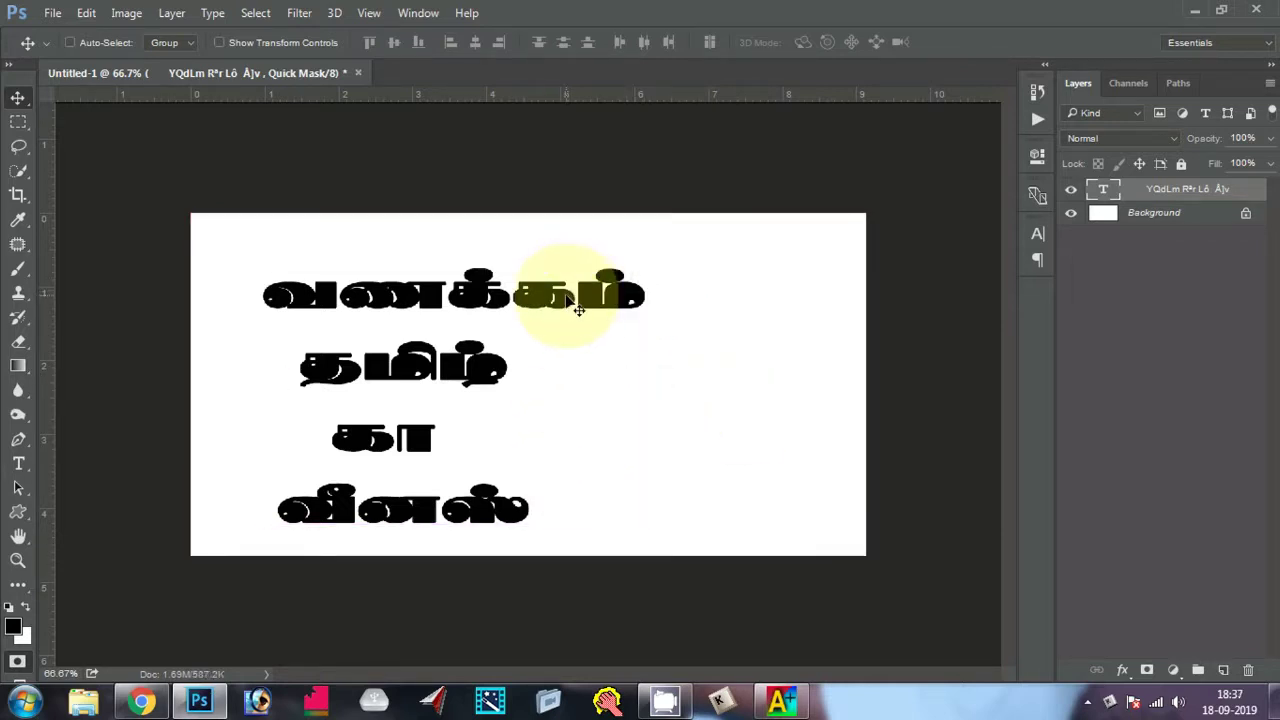
pyautogui.moveTo(576, 306); pyautogui.dragTo(571, 286)
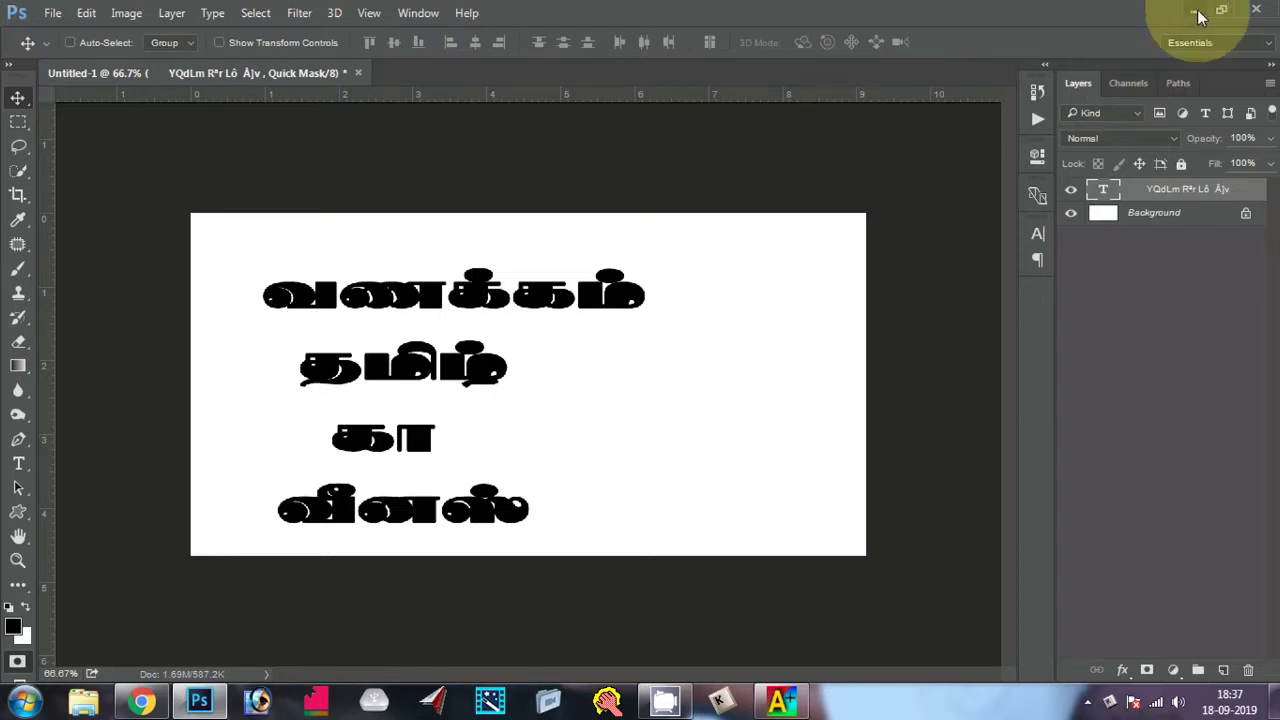
# - Minimize Photoshop and bring up the Azhagi+ main window from the system tray
pyautogui.click(1195, 11)
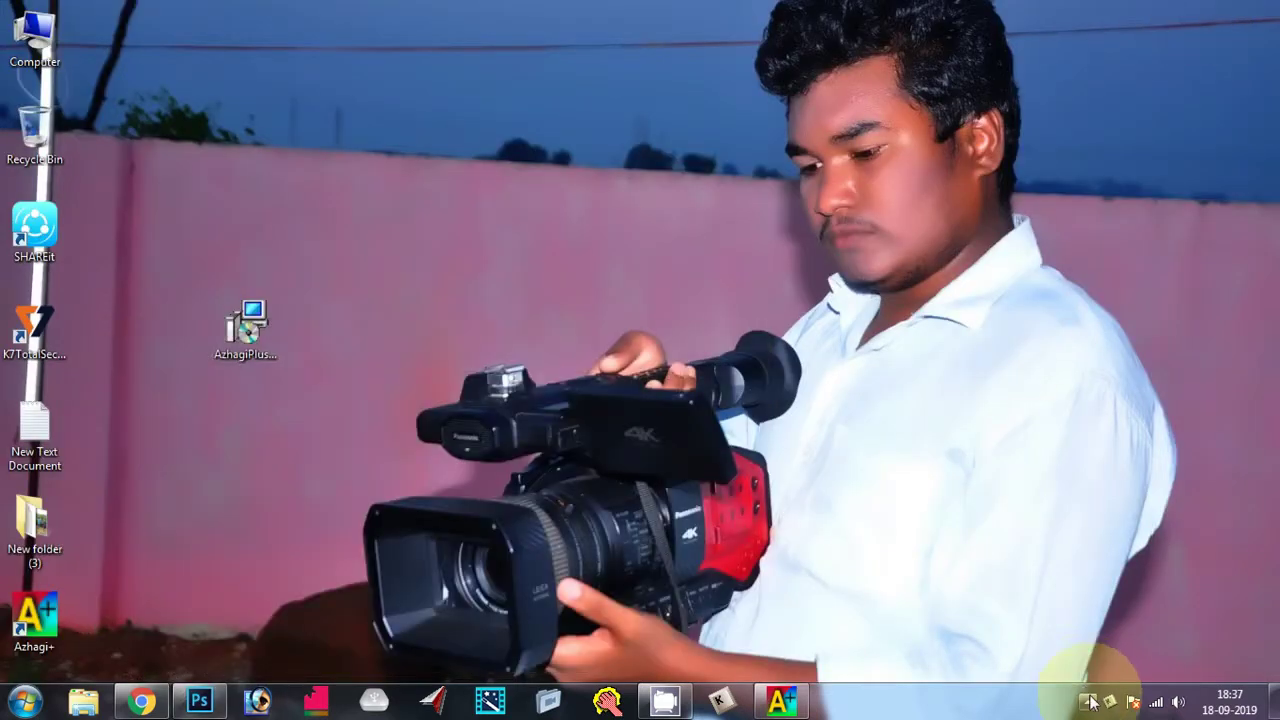
pyautogui.click(1089, 702)
pyautogui.click(835, 622)
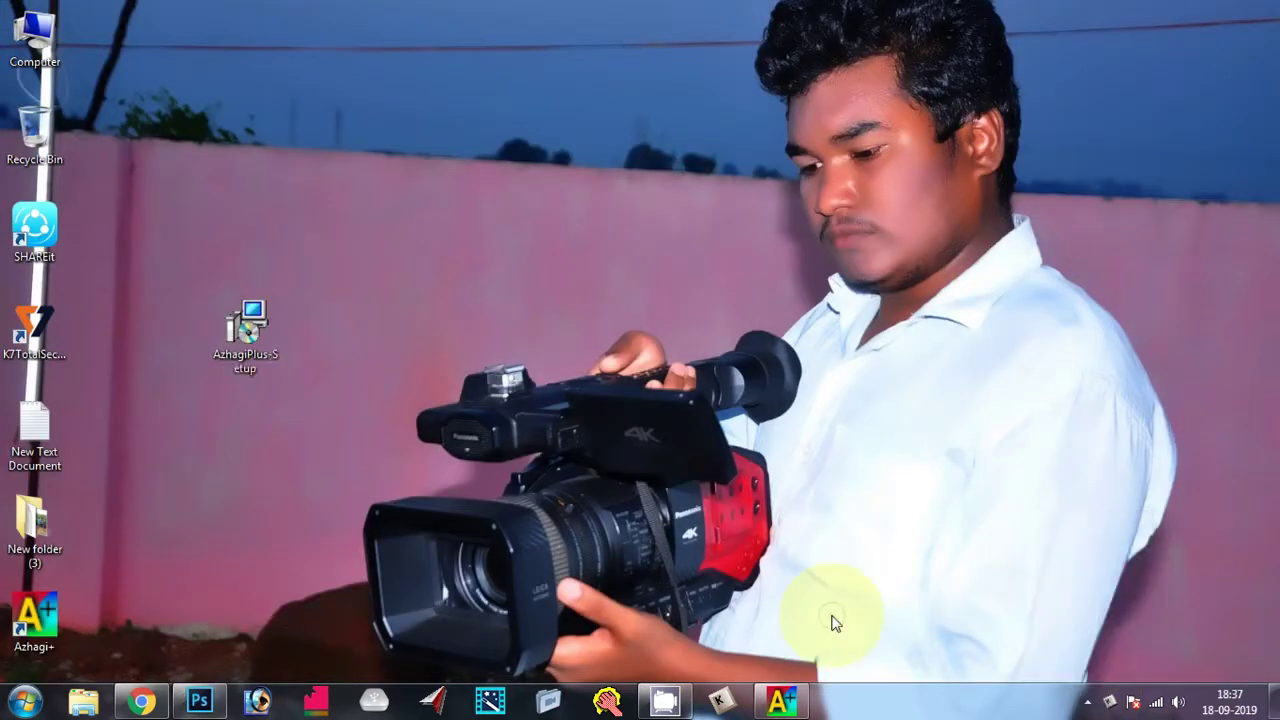
pyautogui.click(781, 700)
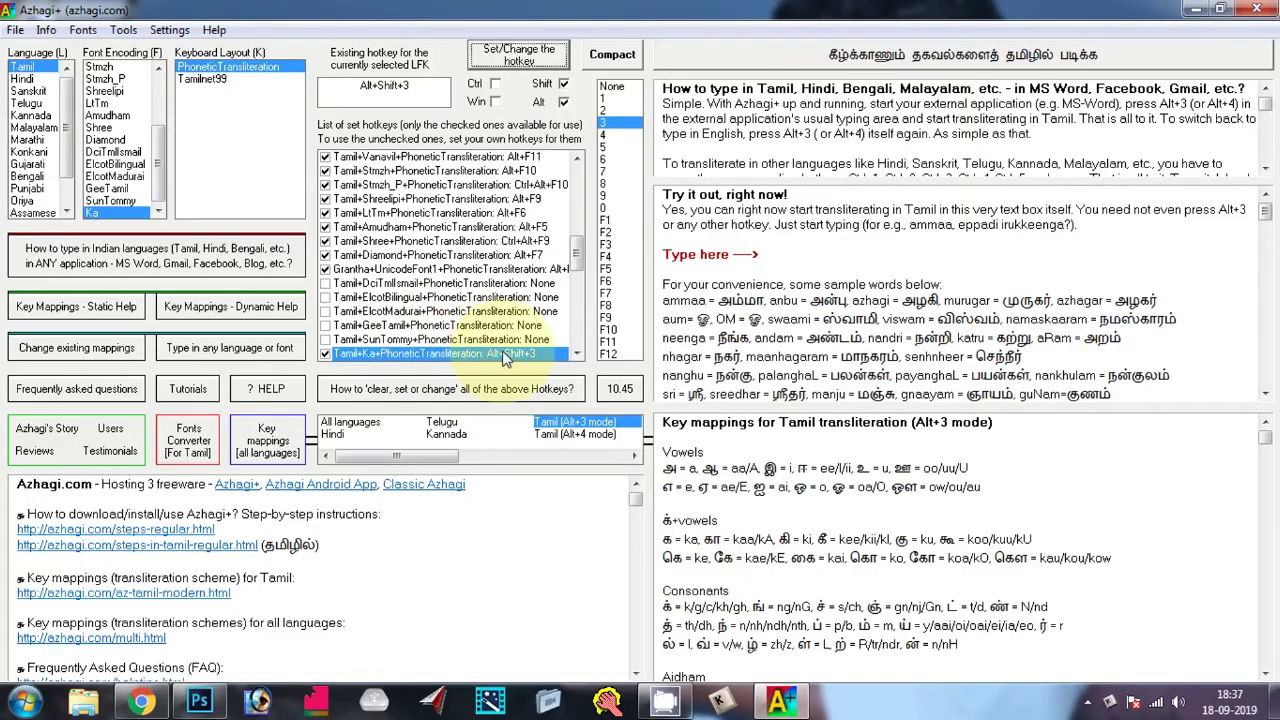
# - Step through the Azhagi+ Font Encoding list from Ka back up to Unicode
pyautogui.click(106, 80)
pyautogui.scroll(3, 110, 100)
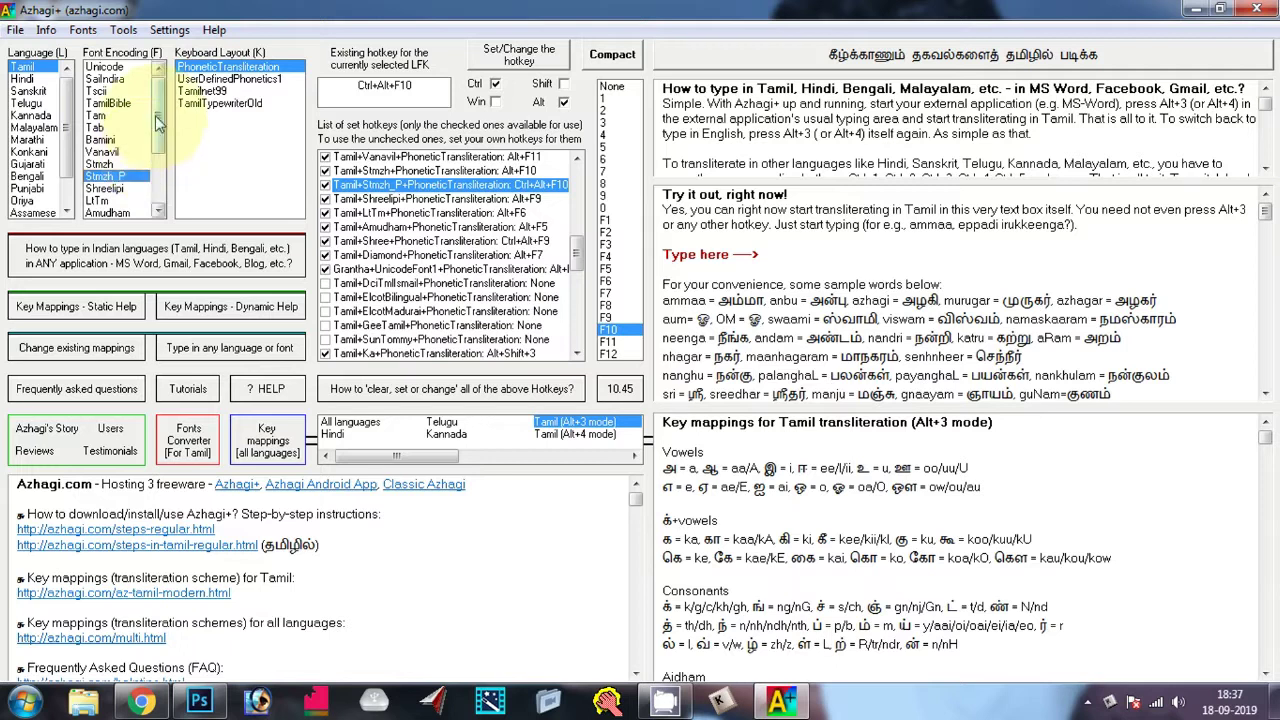
pyautogui.scroll(-3, 157, 130)
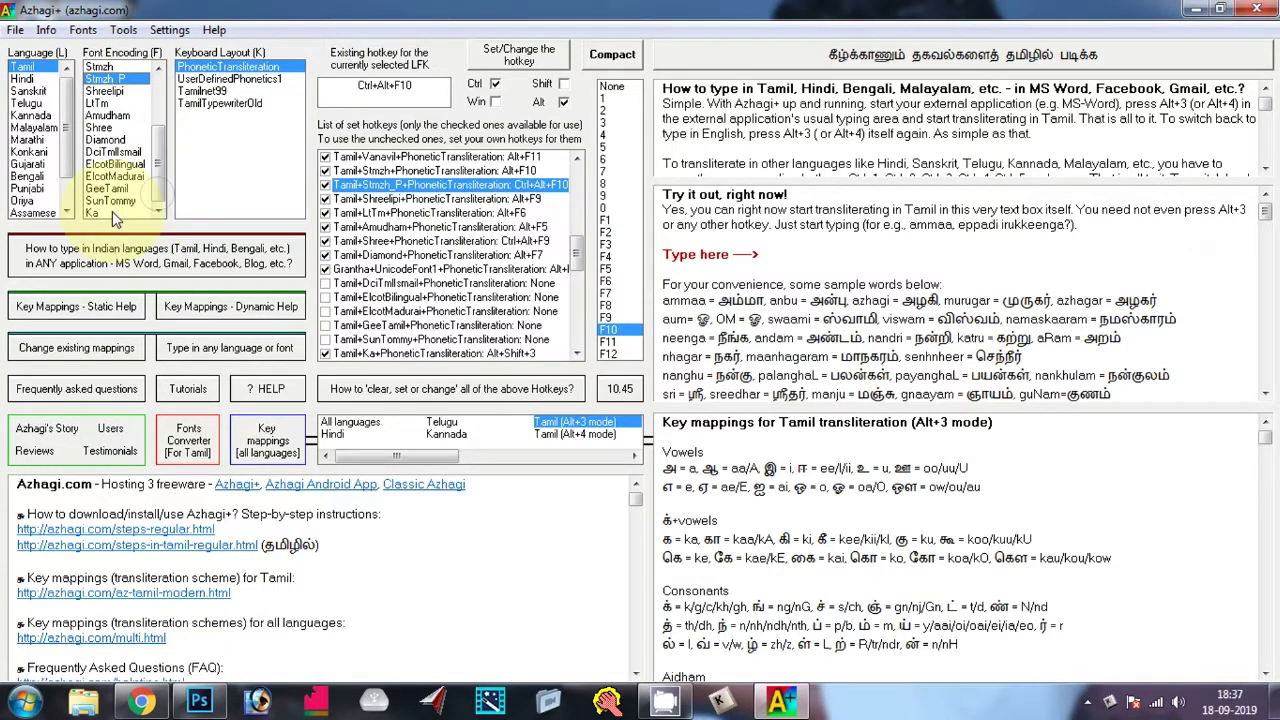
pyautogui.click(112, 211)
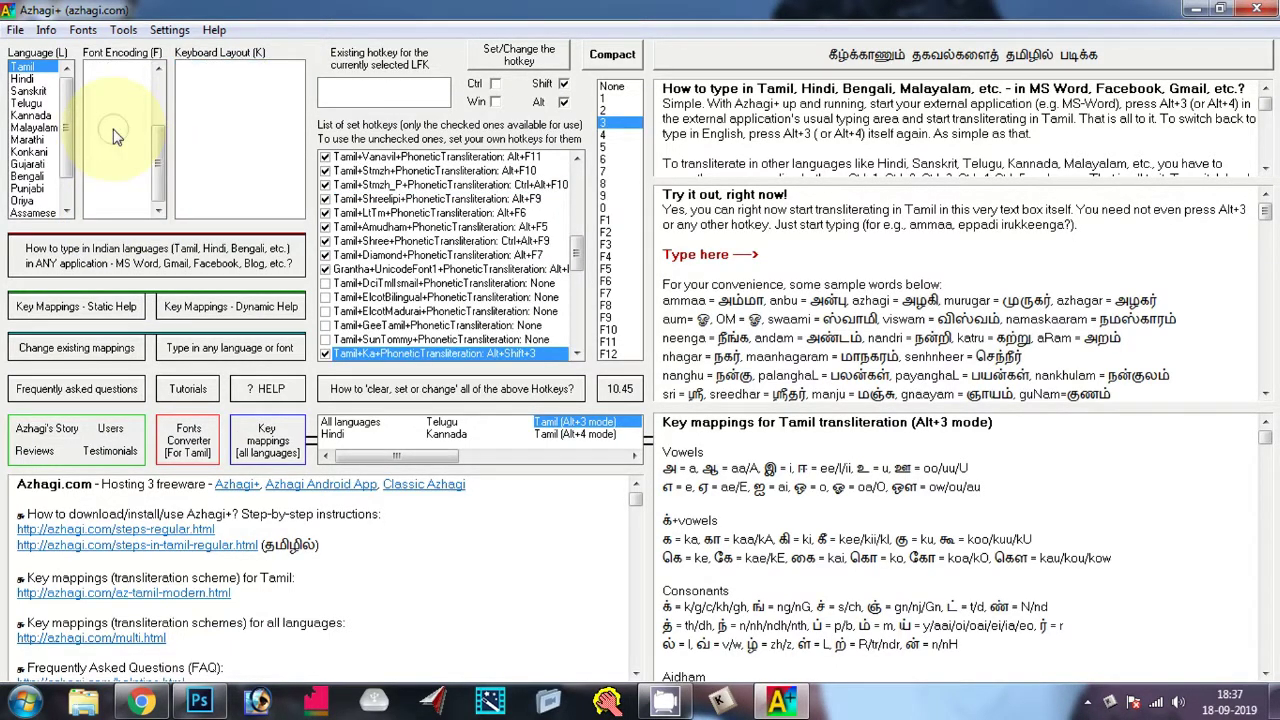
pyautogui.press('Up')
pyautogui.press('Up')
pyautogui.press('Up')
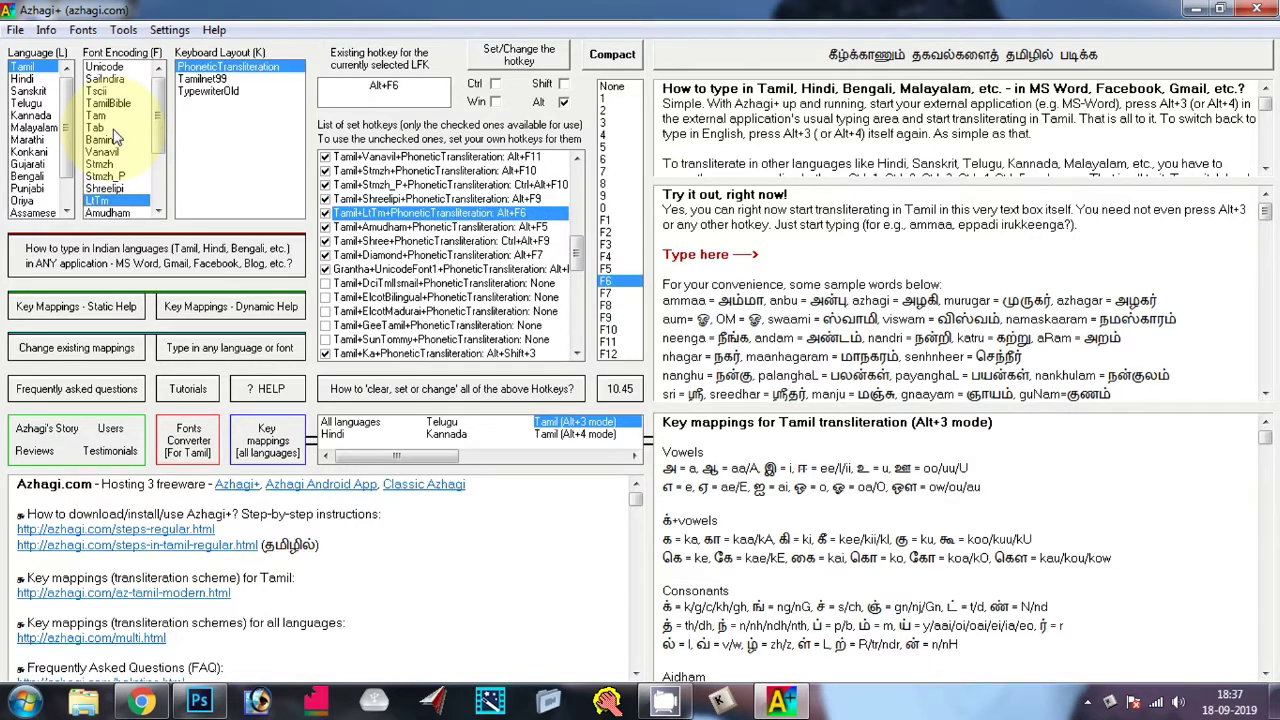
pyautogui.press('Up')
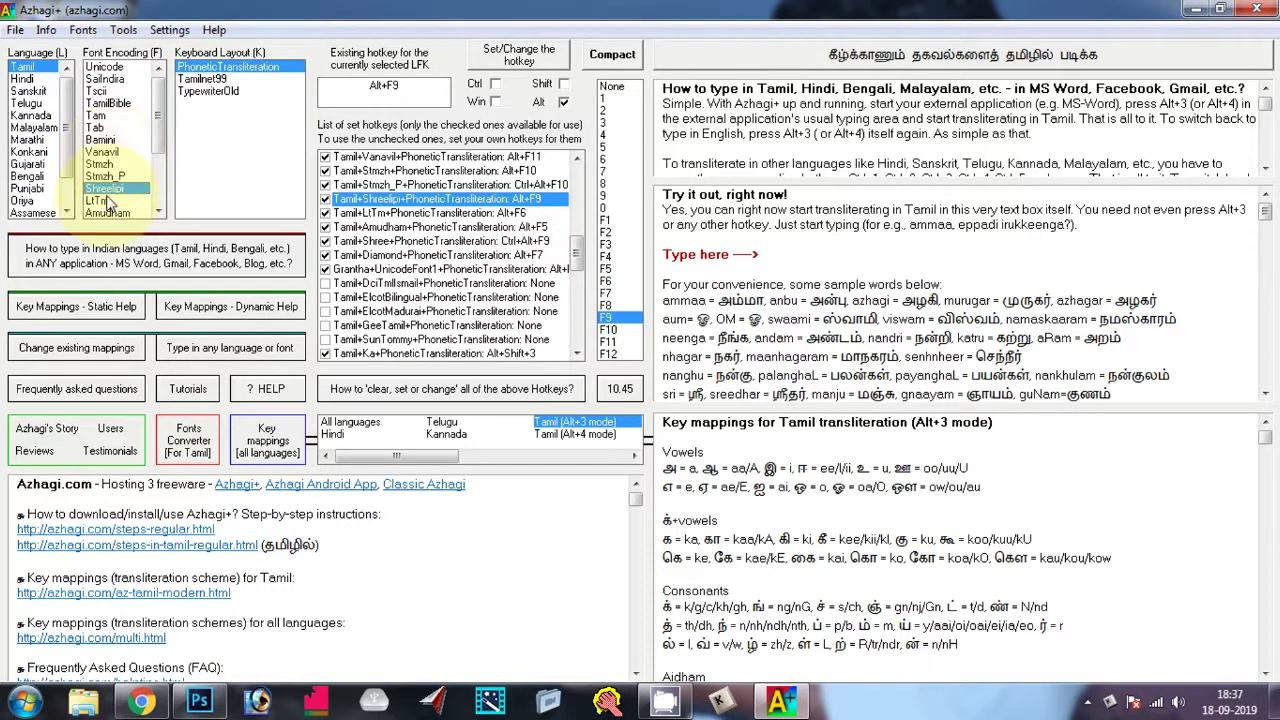
pyautogui.press('Up')
pyautogui.press('Up')
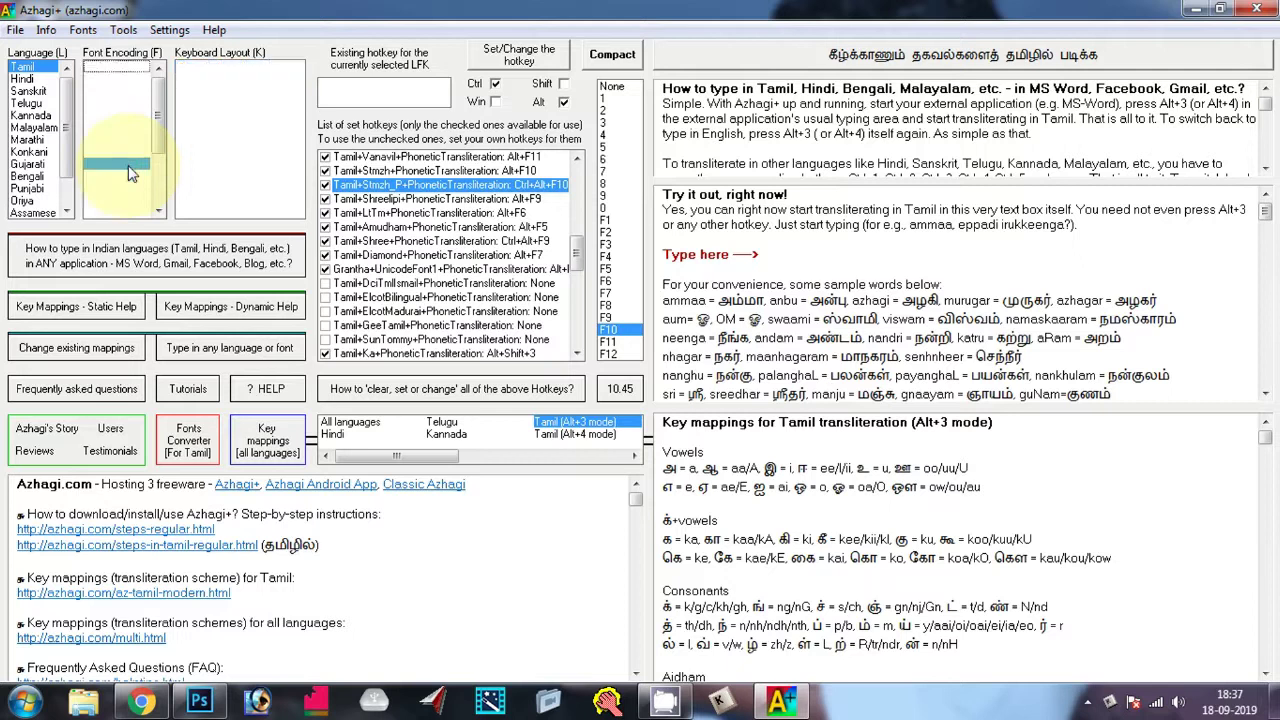
pyautogui.press('Up')
pyautogui.press('Up')
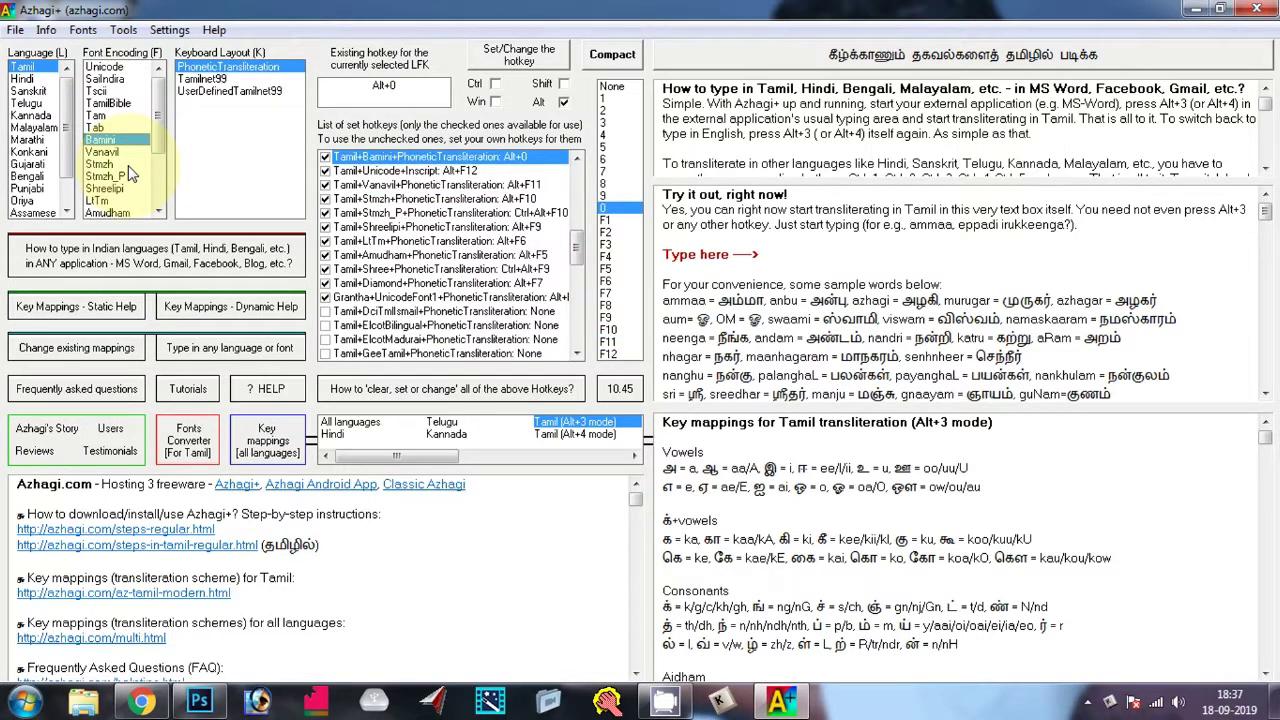
pyautogui.press('Up')
pyautogui.press('Up')
pyautogui.press('Up')
pyautogui.press('Up')
pyautogui.press('Up')
pyautogui.press('Up')
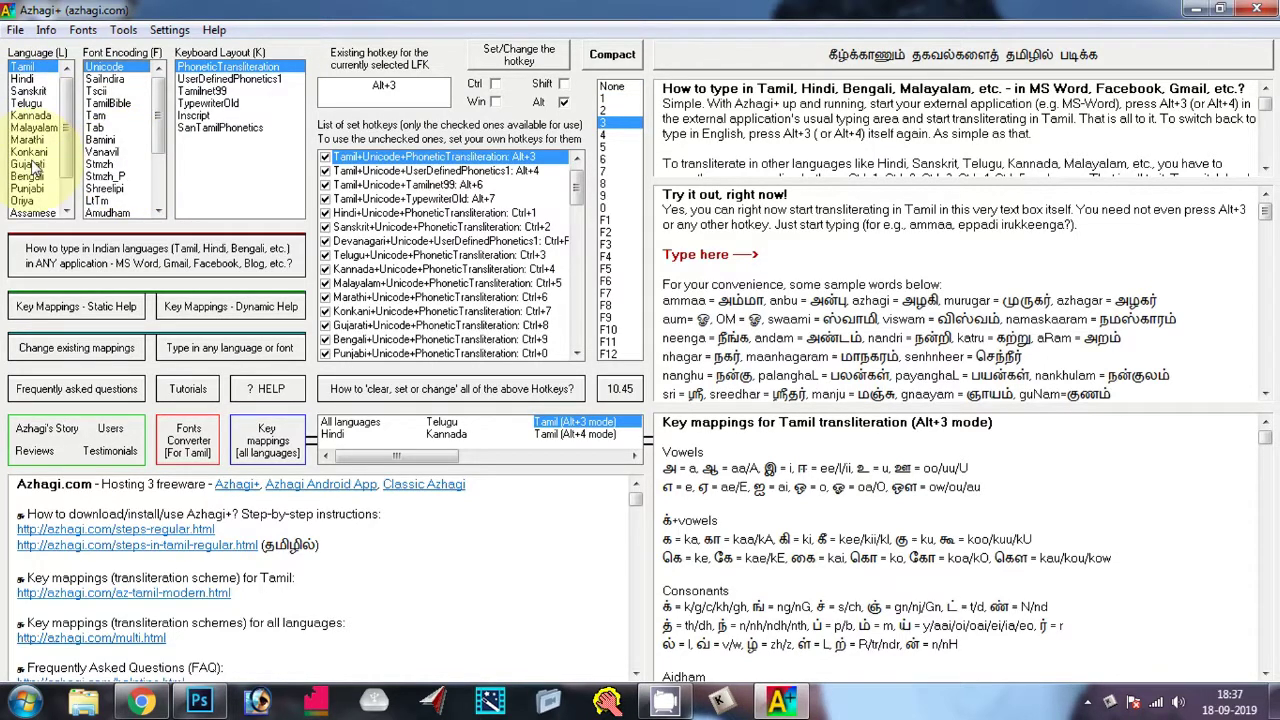
pyautogui.scroll(-1, 68, 205)
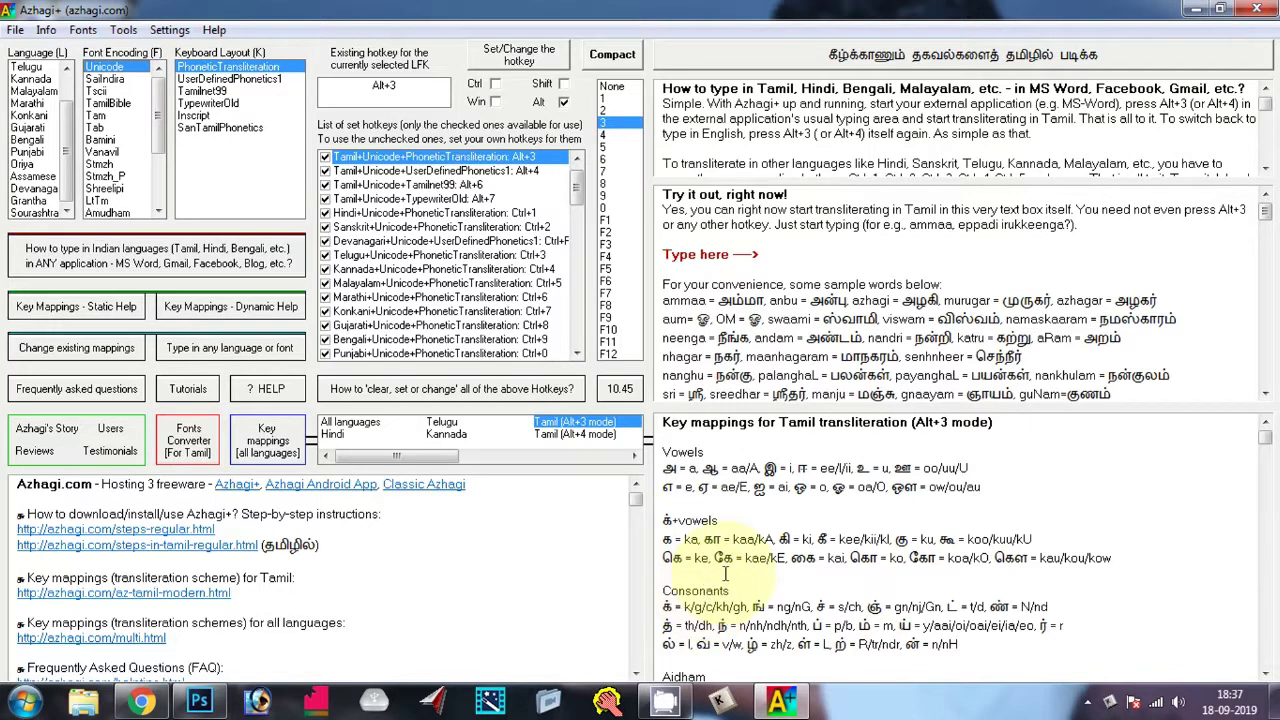
# - Select the Tamil key mappings heading, scroll the mappings panel, then close Azhagi+
pyautogui.moveTo(662, 422)
pyautogui.mouseDown()
pyautogui.moveTo(943, 403)
pyautogui.moveTo(995, 418)
pyautogui.mouseUp()
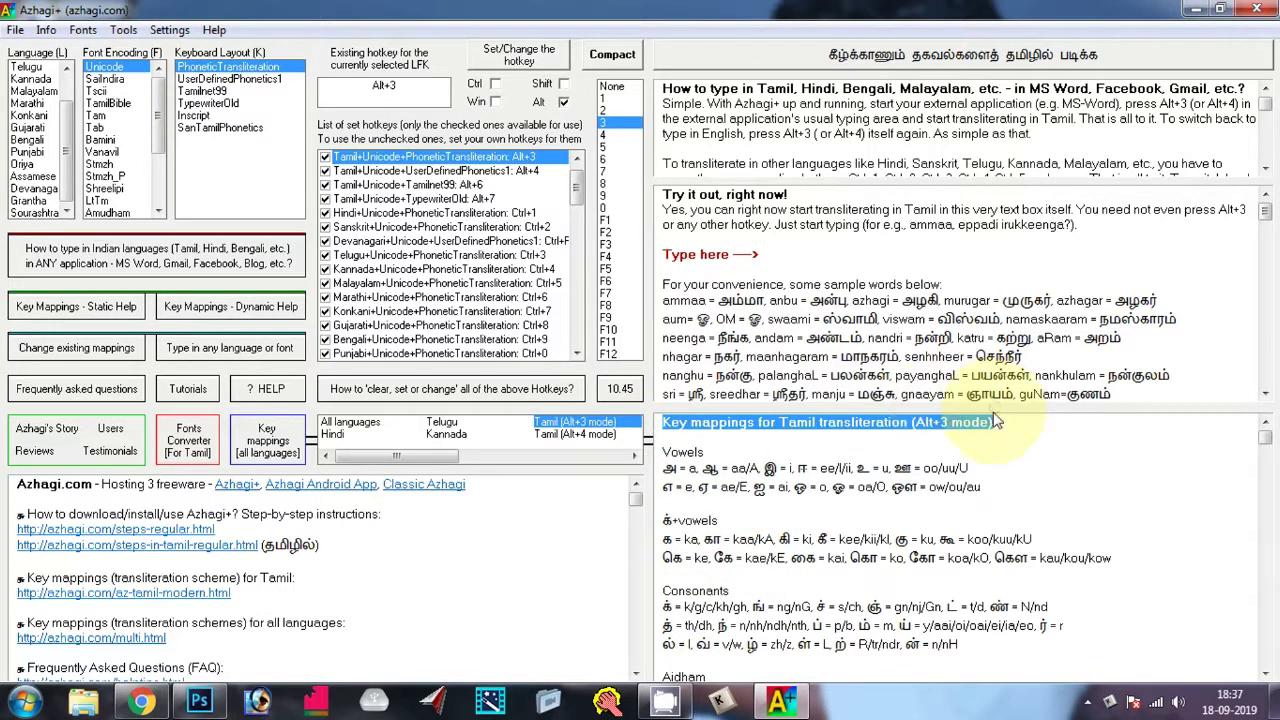
pyautogui.click(1180, 490)
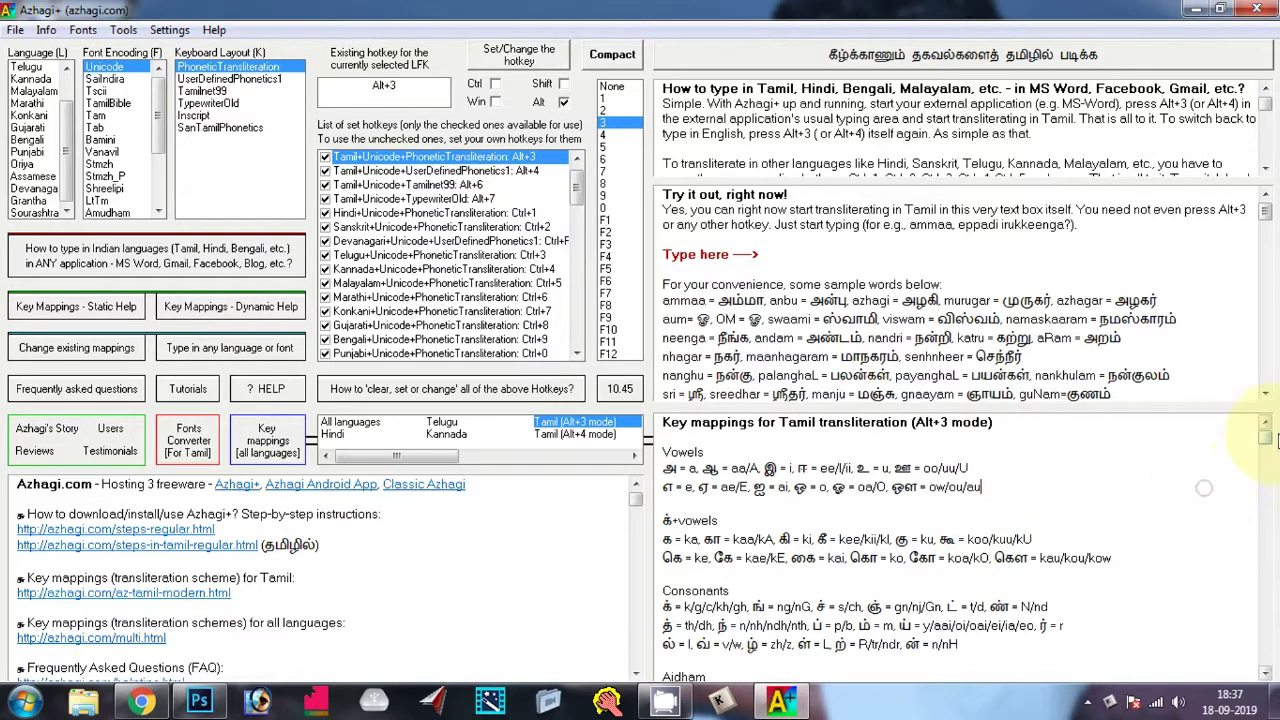
pyautogui.moveTo(1265, 438); pyautogui.dragTo(1266, 621)
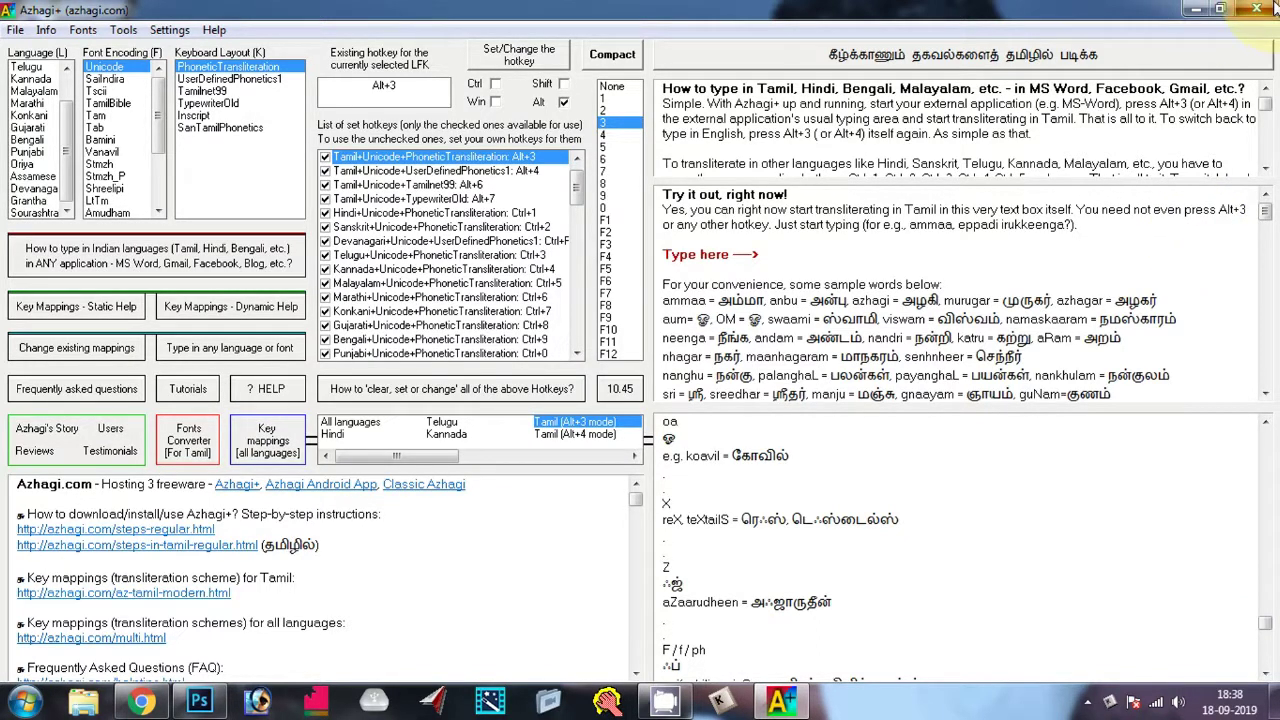
pyautogui.click(1256, 8)
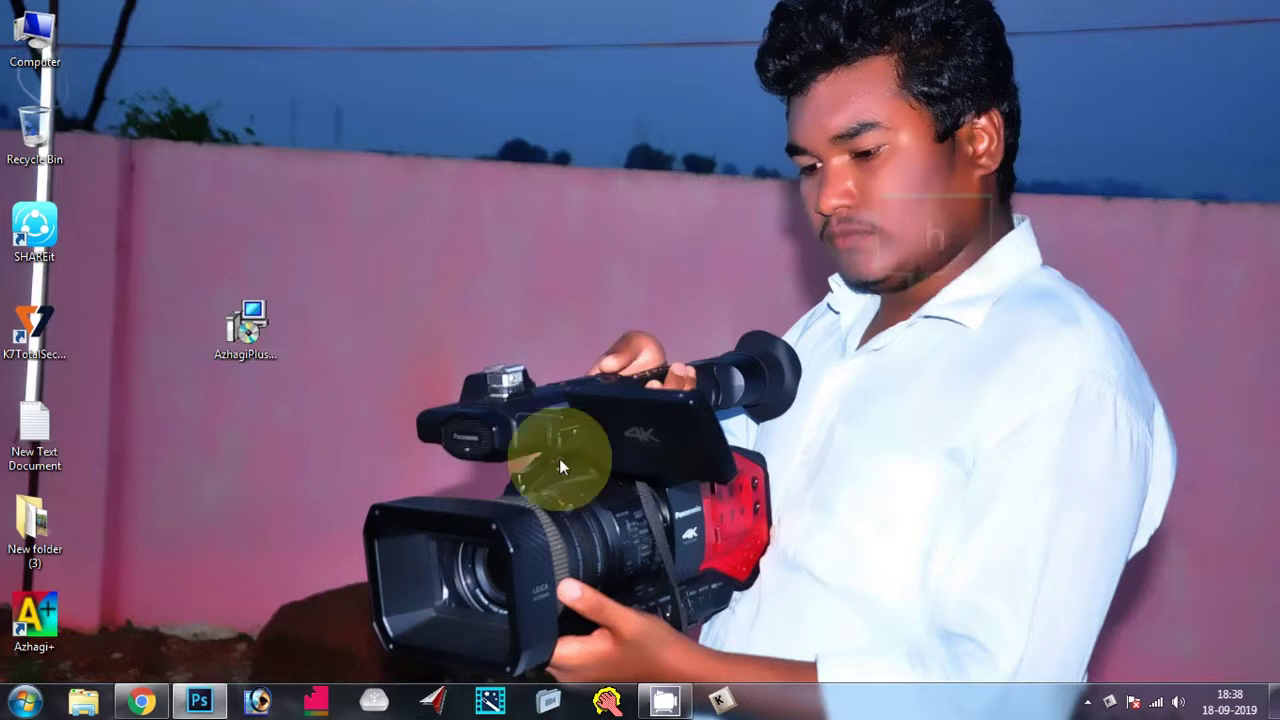
# - Select the AzhagiPlus-Setup installer icon on the desktop
pyautogui.press('h')
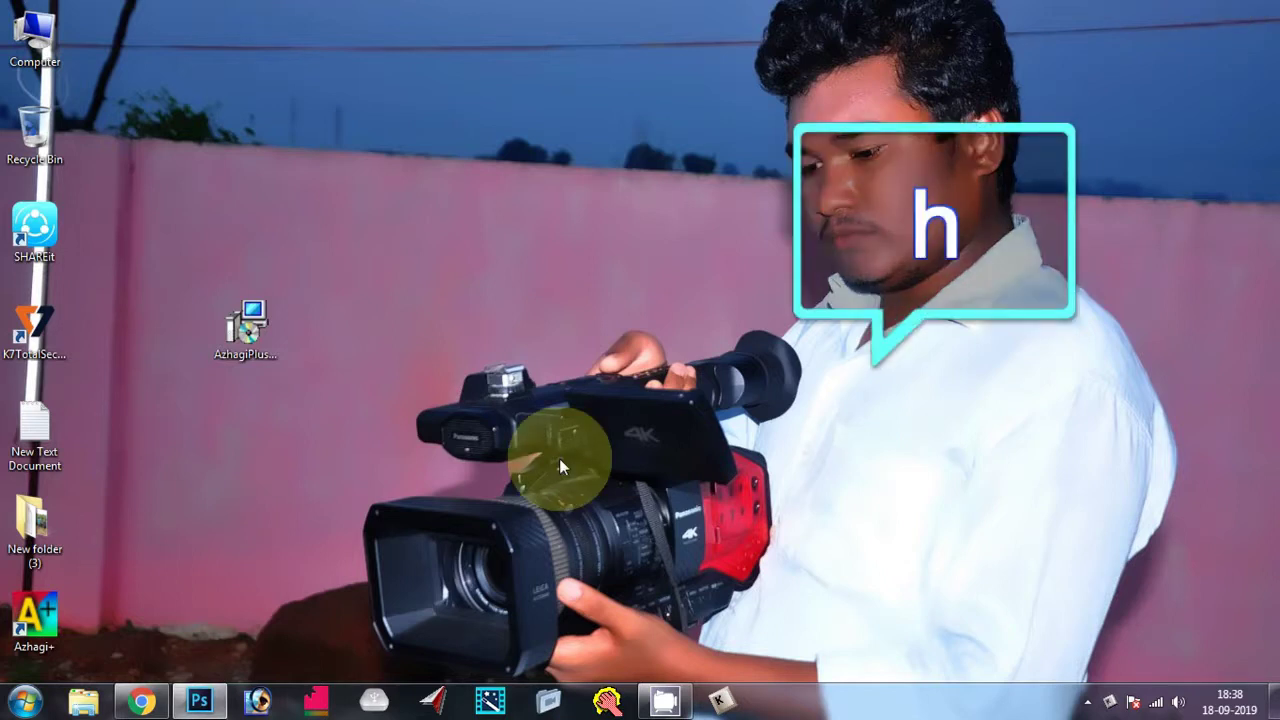
pyautogui.click(250, 338)
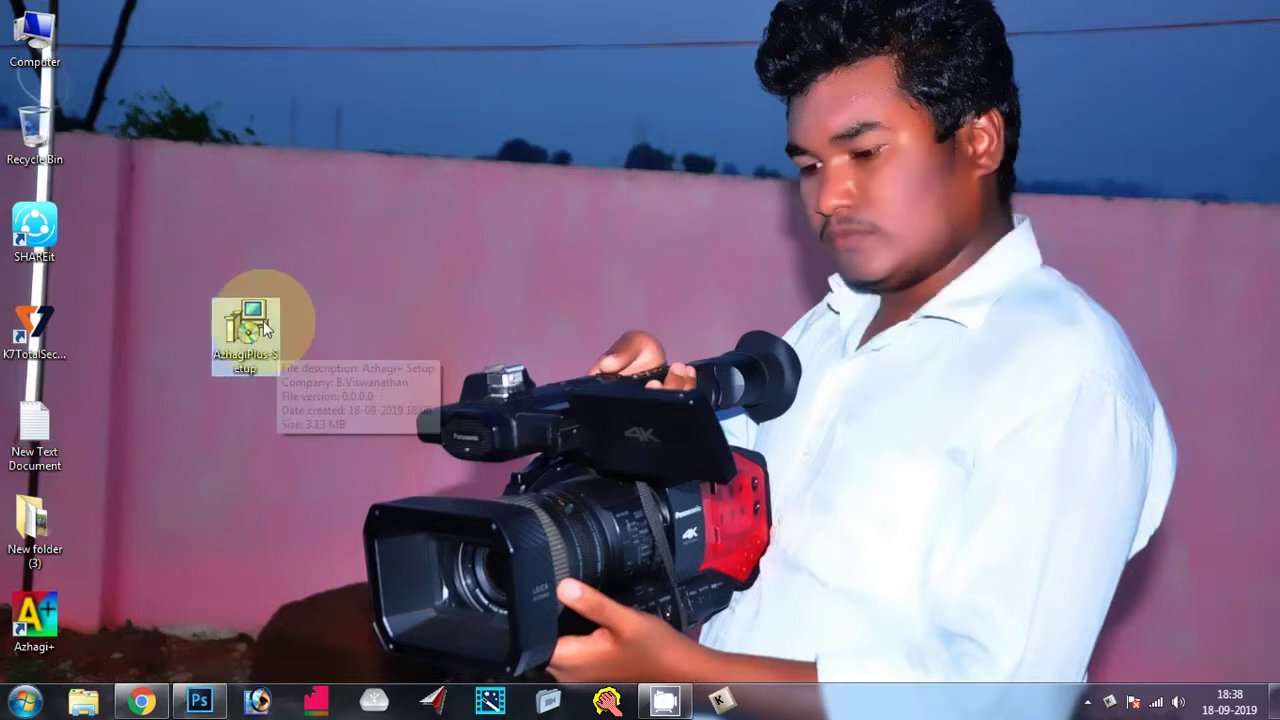